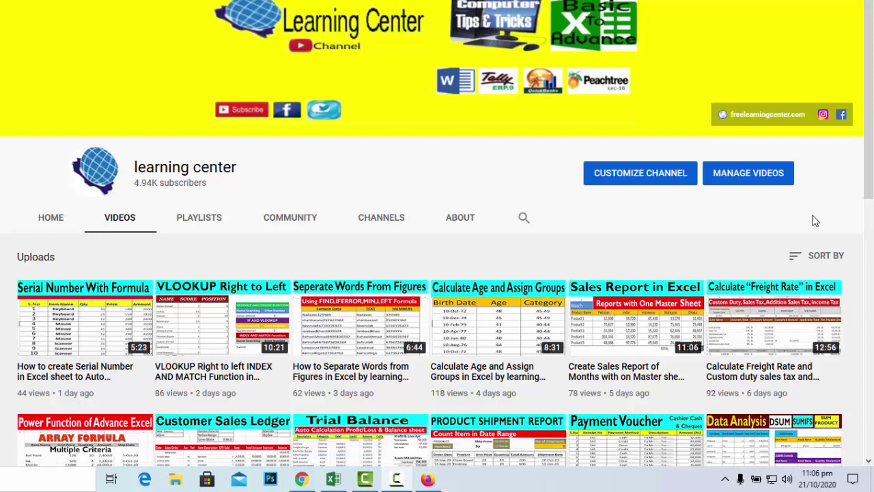
Step: Raise the playback volume while the tutorial shows the Excel sheet with a 5% TAX rate
key(XF86AudioRaiseVolume)
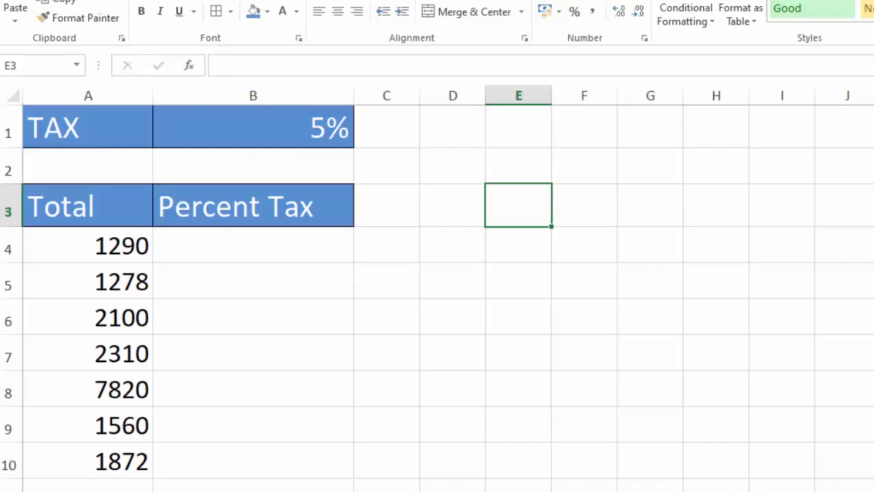
click(237, 258)
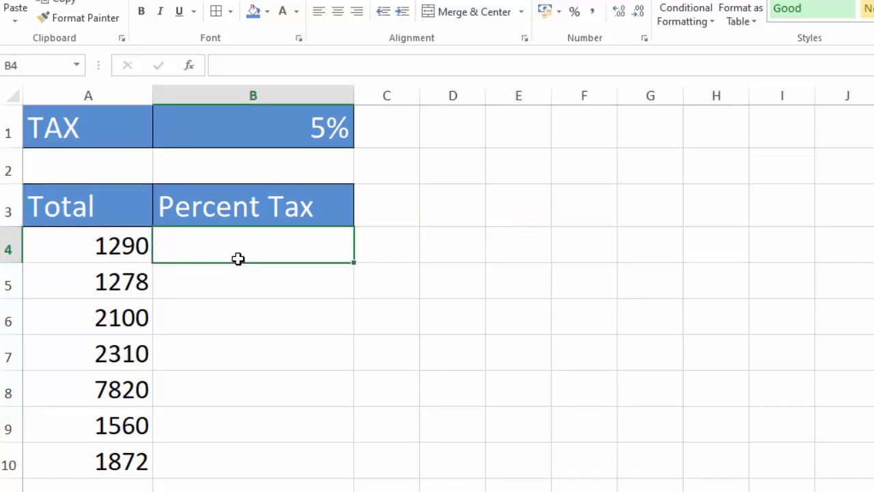
text(=)
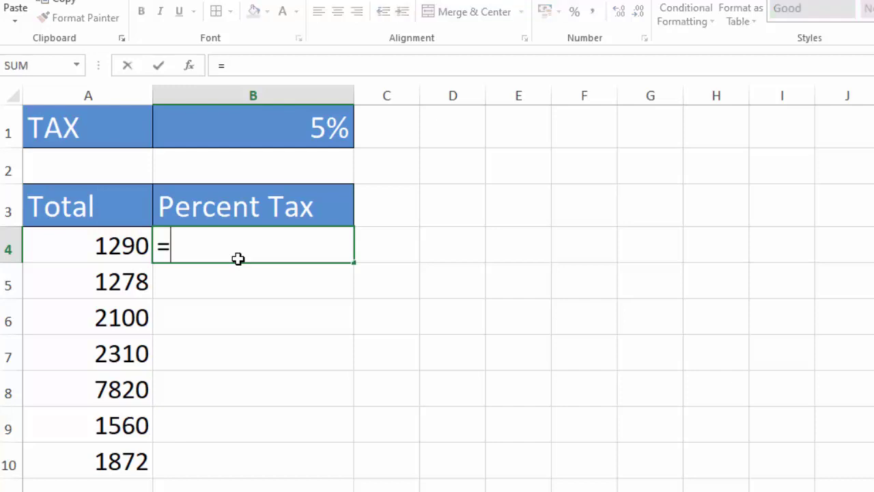
key(Left)
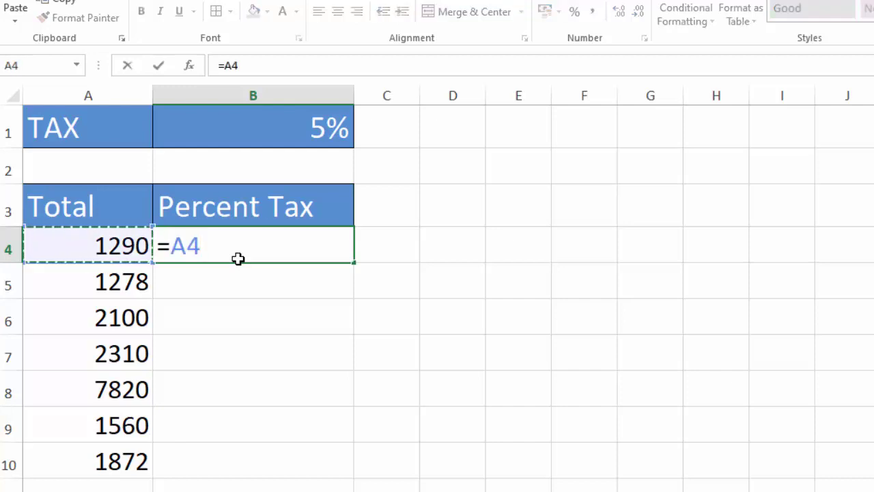
text(*)
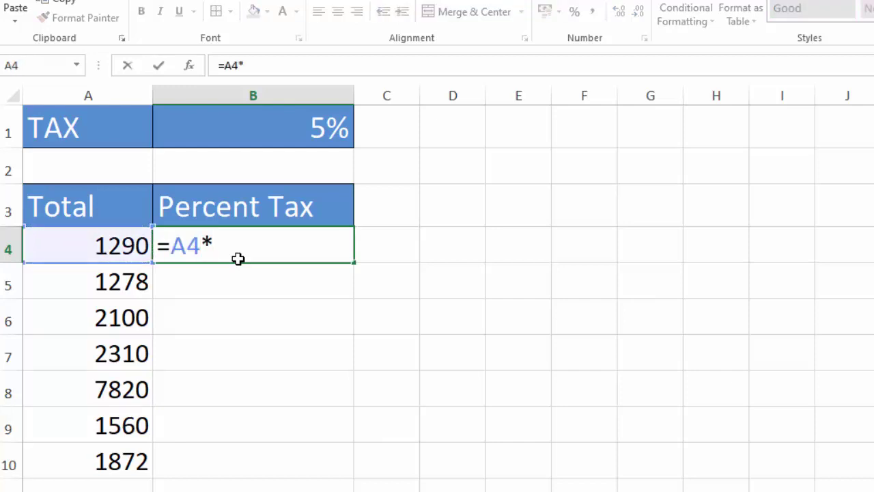
text(5%)
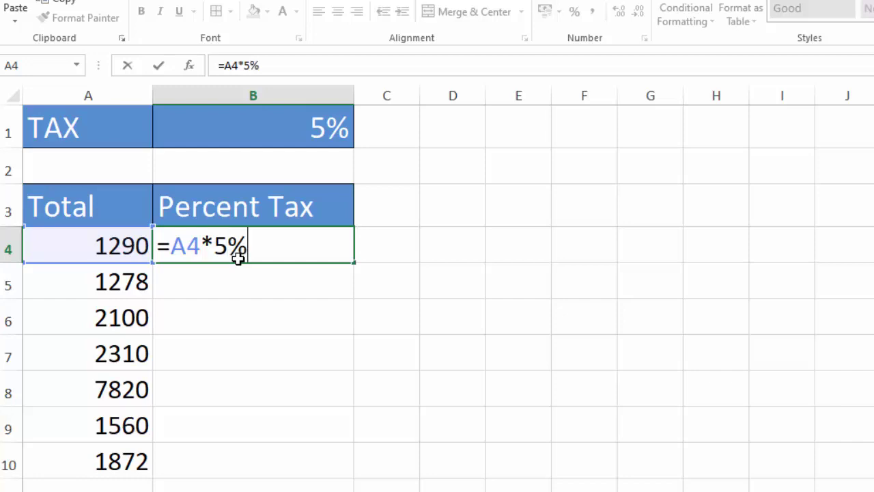
key(Return)
click(239, 257)
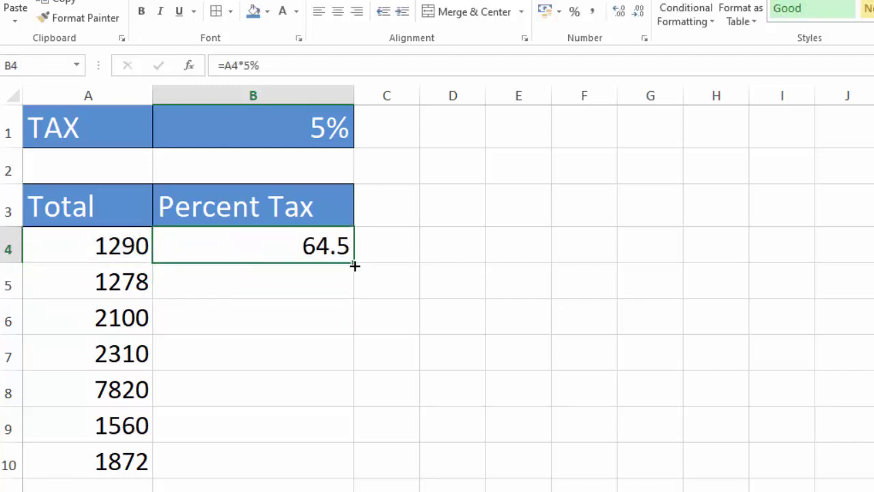
click(628, 385)
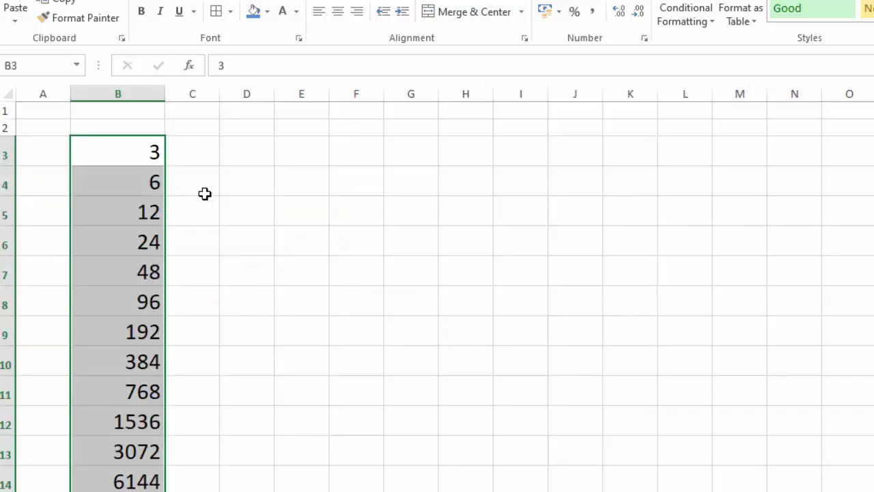
click(301, 198)
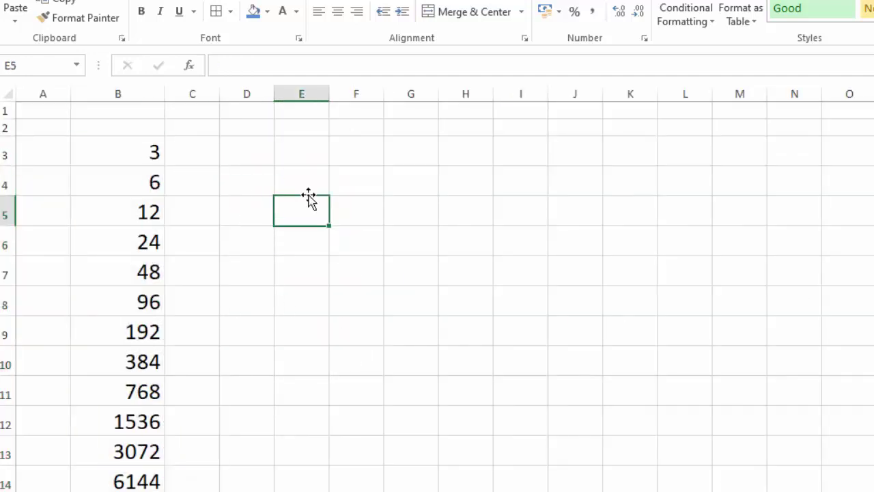
click(543, 211)
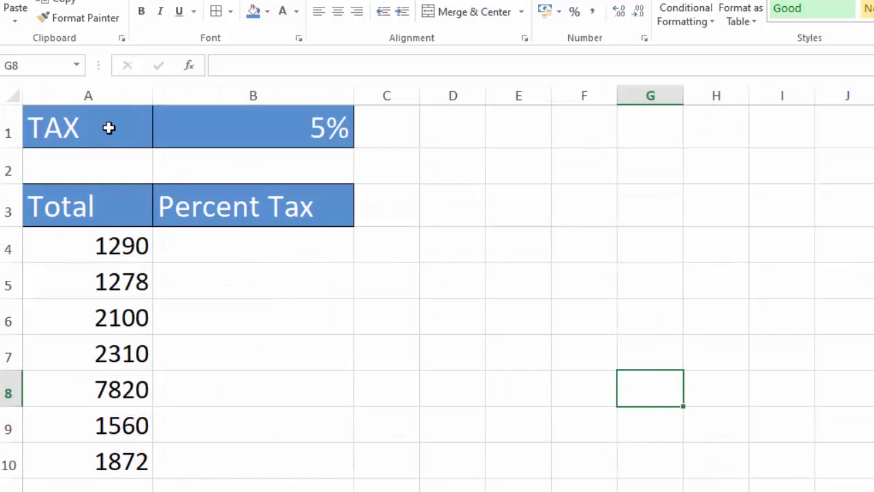
Step: Name the TAX label and its 5% rate range Tax
drag(108, 127, 212, 124)
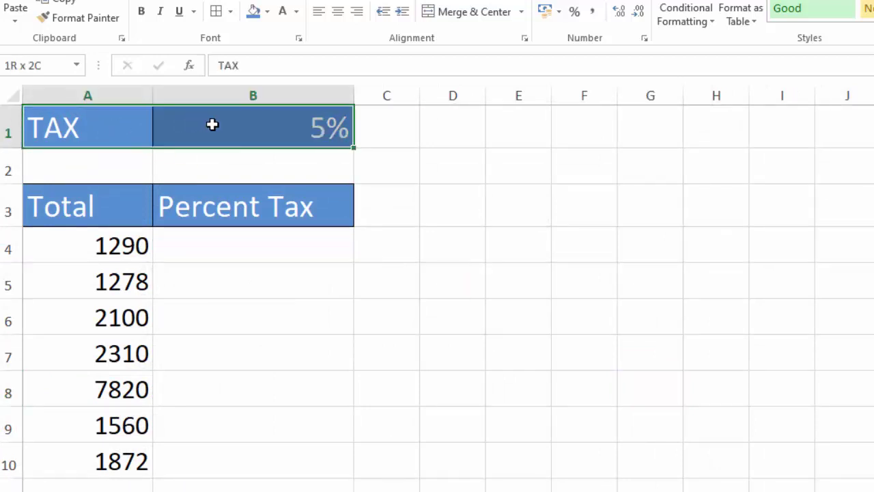
click(48, 66)
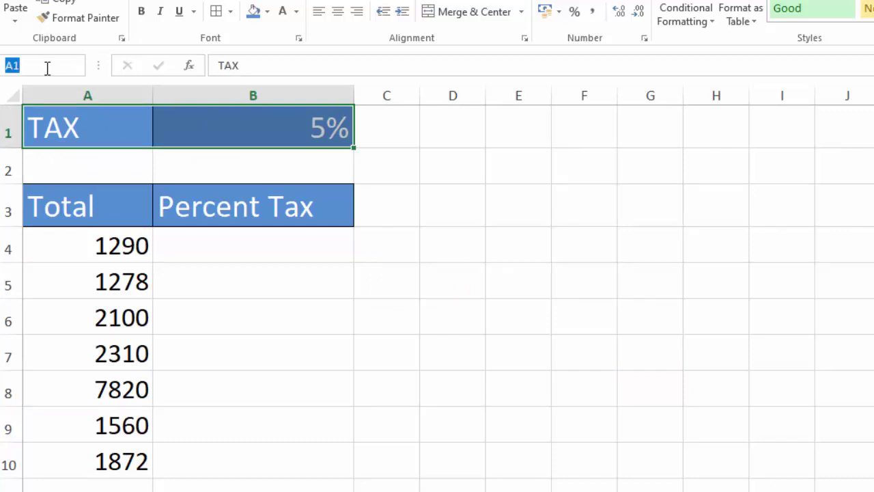
text(Ta)
text(x)
key(Return)
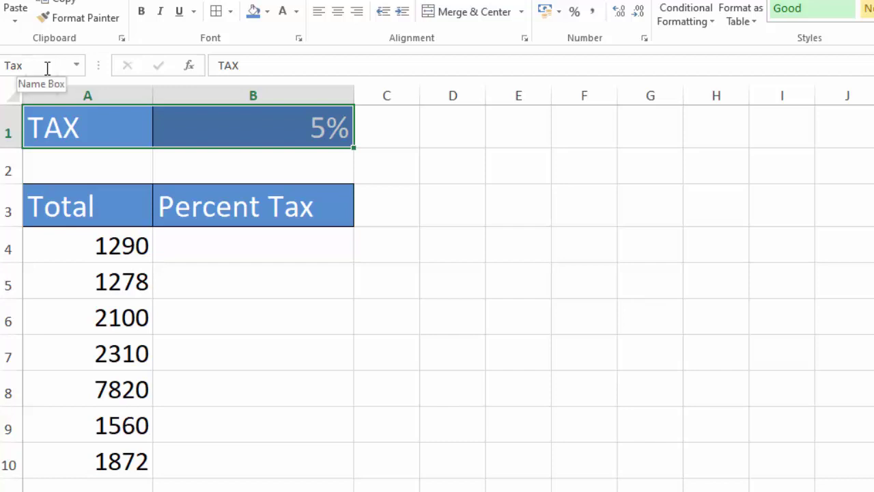
Step: Enter =A4*Tax as the first Percent Tax value and fill it down all seven totals
click(215, 241)
text(=)
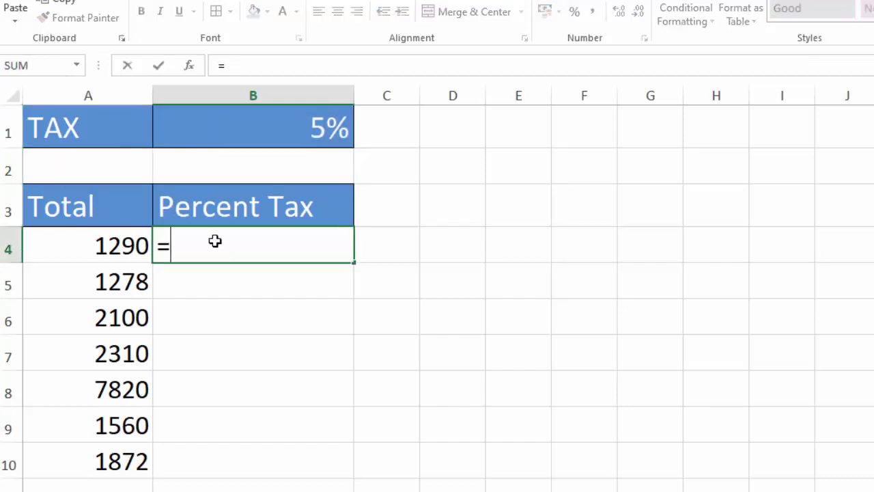
key(Left)
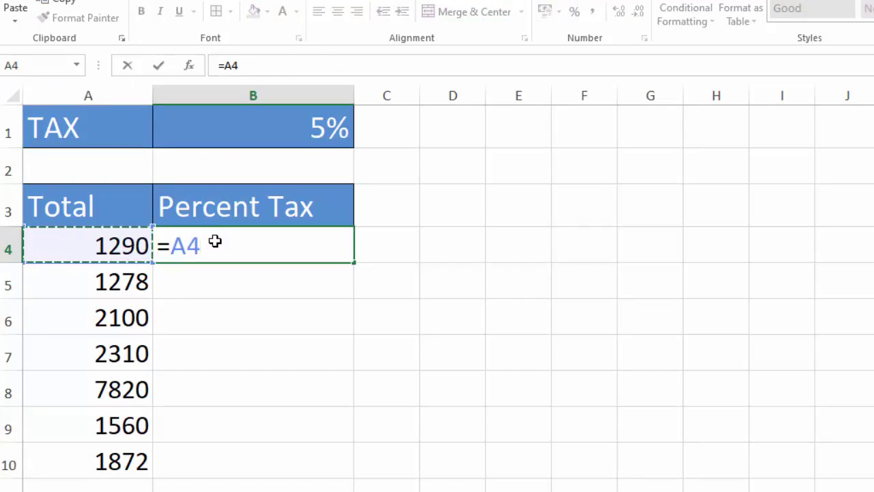
text(*)
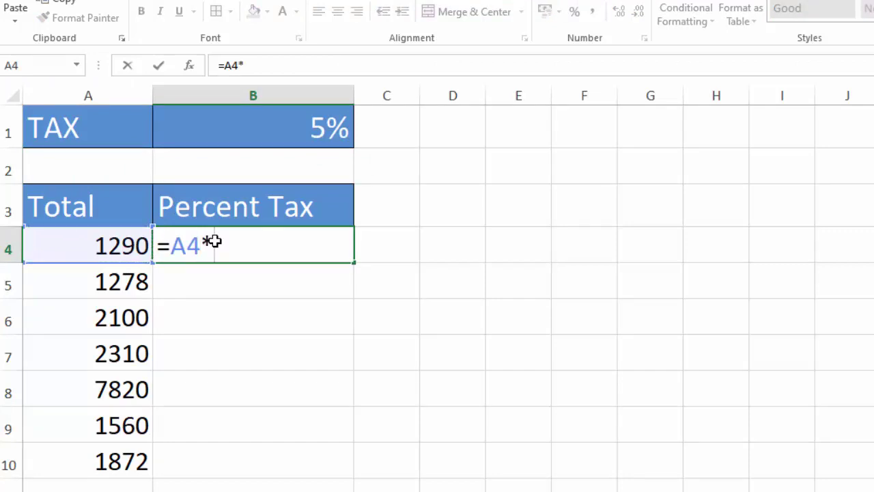
text(T)
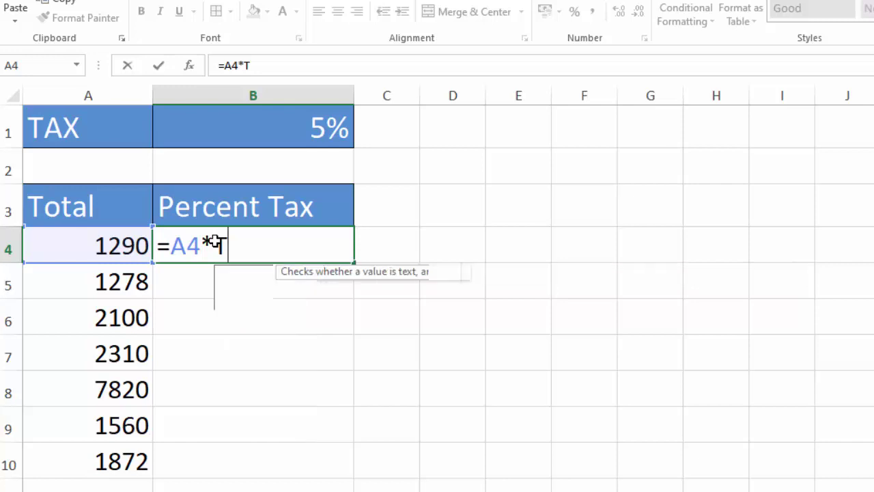
text(ax)
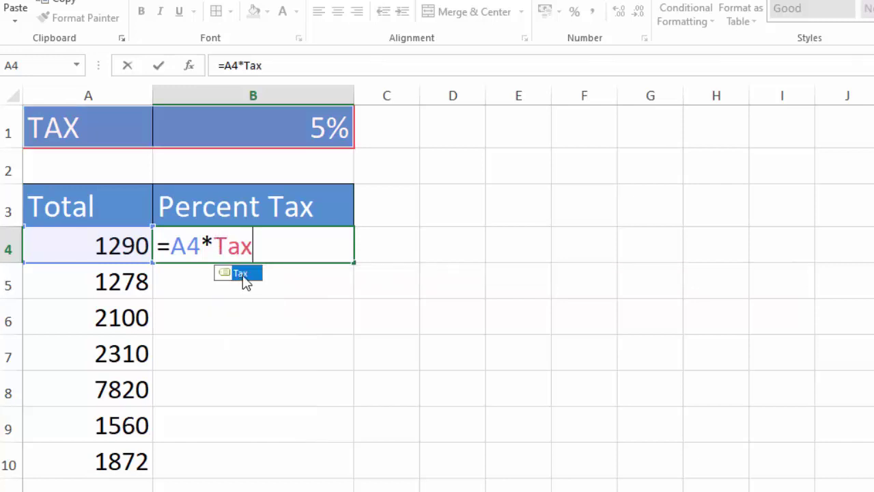
key(Tab)
key(Return)
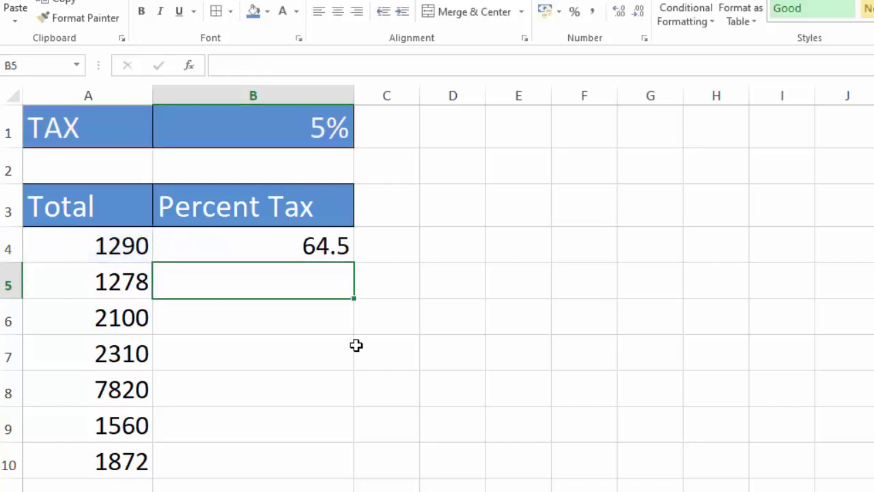
click(283, 243)
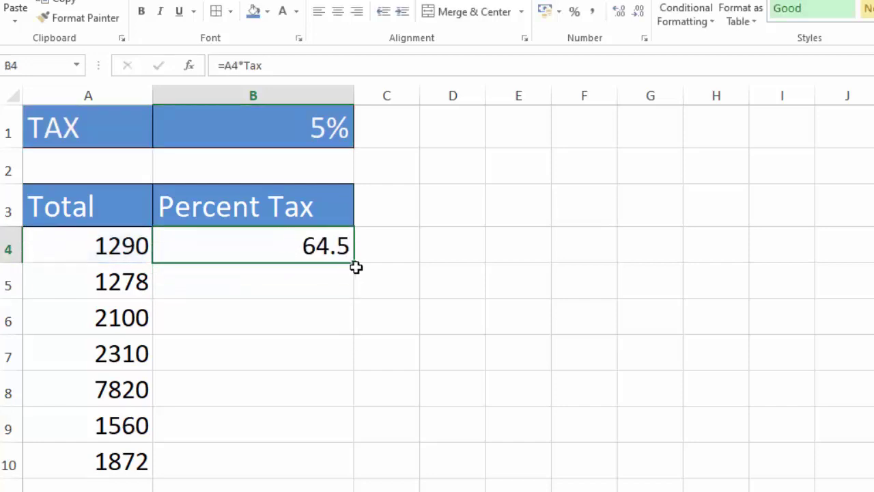
double_click(356, 265)
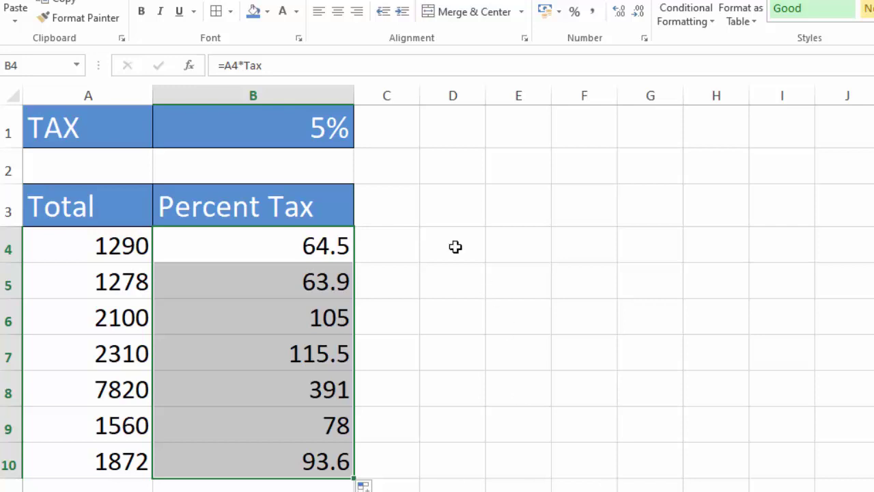
Step: Change the tax rate from 5% to 10%
click(305, 129)
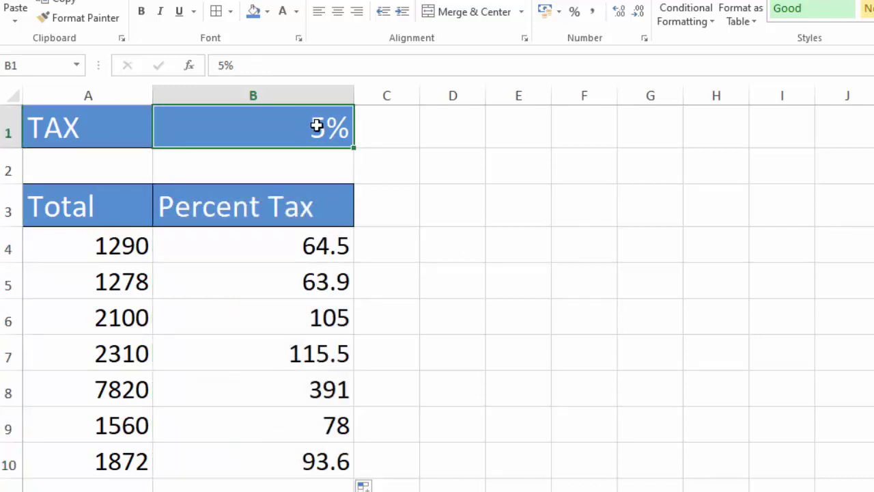
double_click(322, 125)
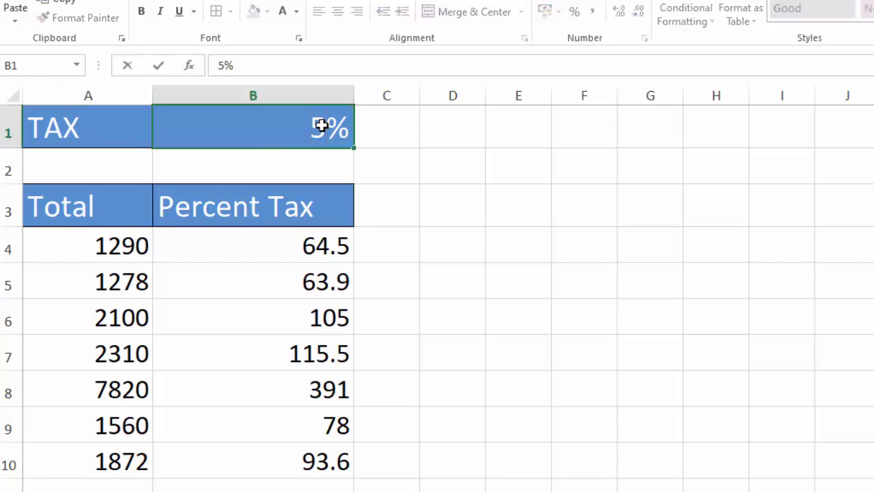
key(BackSpace)
text(10)
key(Return)
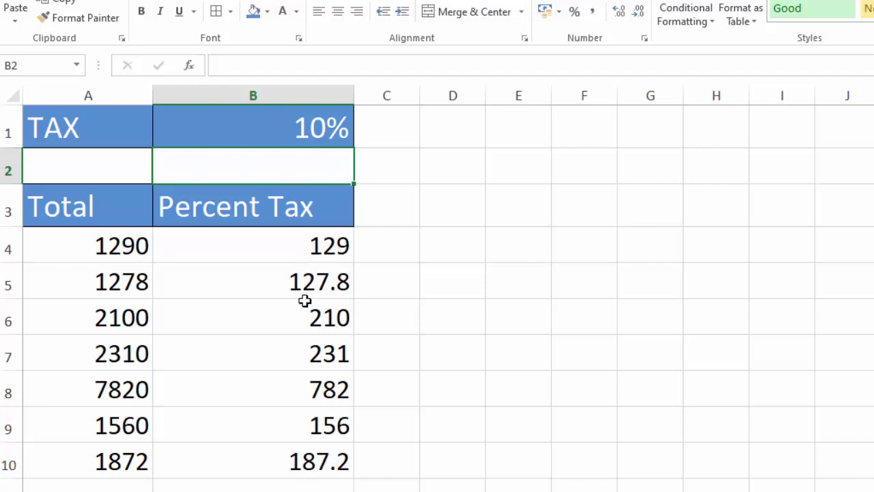
Step: Raise the tax rate to 20% so the Percent Tax values recalculate
click(293, 119)
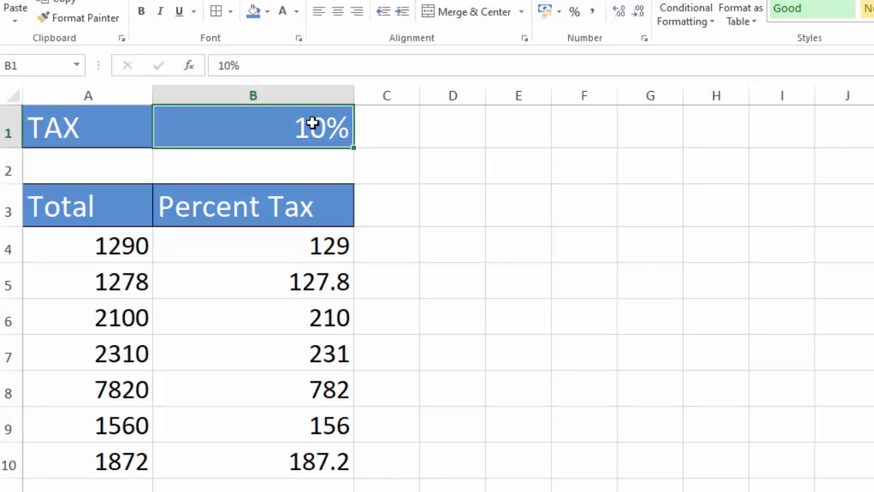
double_click(312, 124)
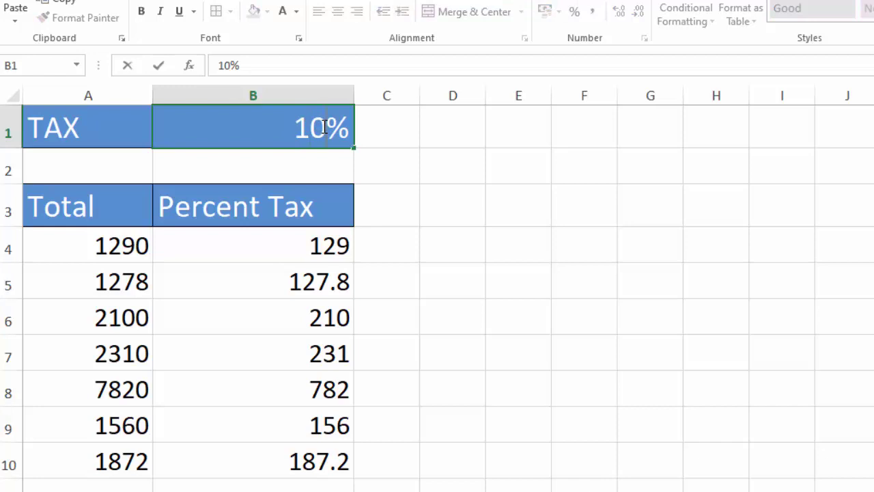
key(BackSpace)
key(BackSpace)
text(20)
key(Return)
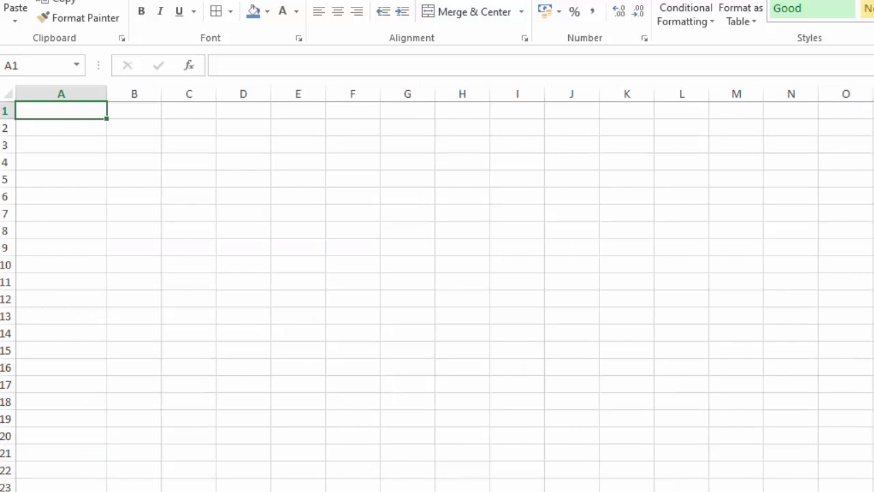
ctrl+scroll(437, 288, up, 1)
ctrl+scroll(437, 288, up, 1)
ctrl+scroll(437, 288, up, 1)
ctrl+scroll(437, 288, up, 2)
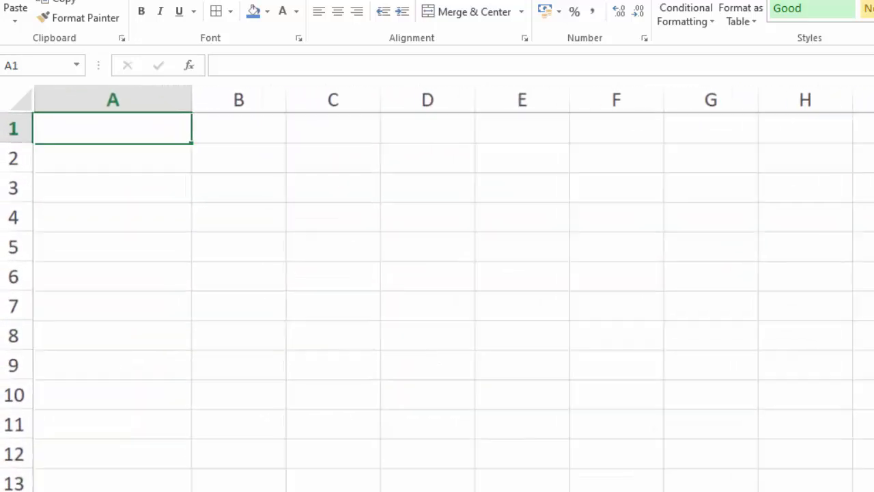
ctrl+scroll(674, 454, up, 1)
ctrl+scroll(674, 454, up, 1)
ctrl+scroll(674, 454, up, 1)
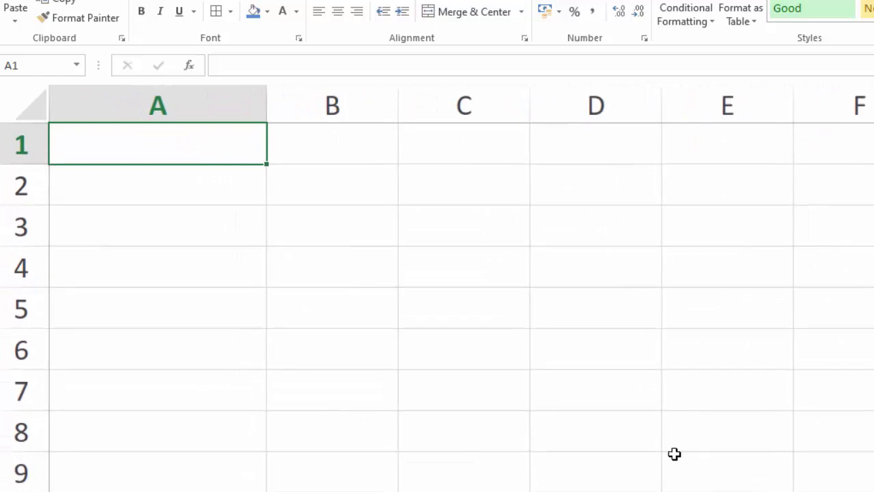
text(1233)
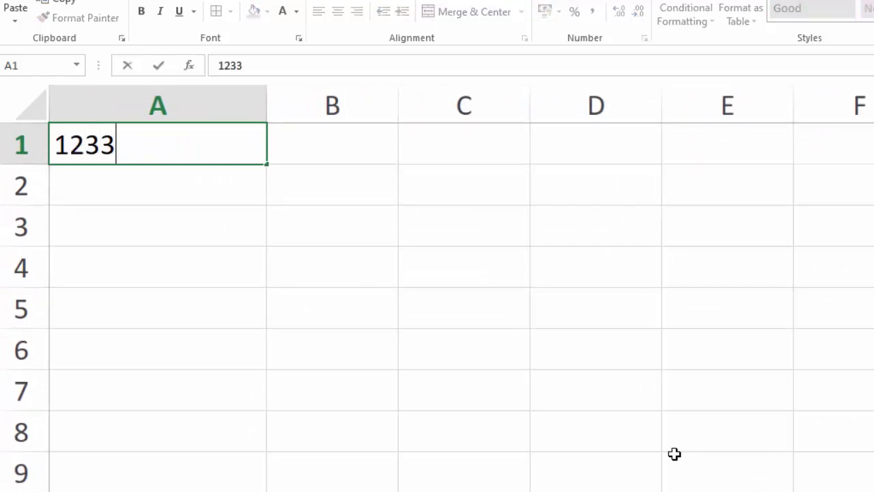
text(899809349)
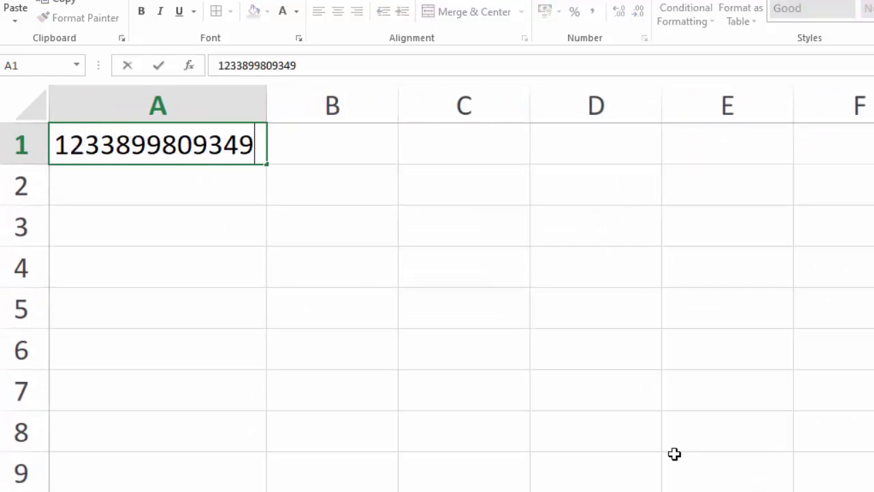
text(893933)
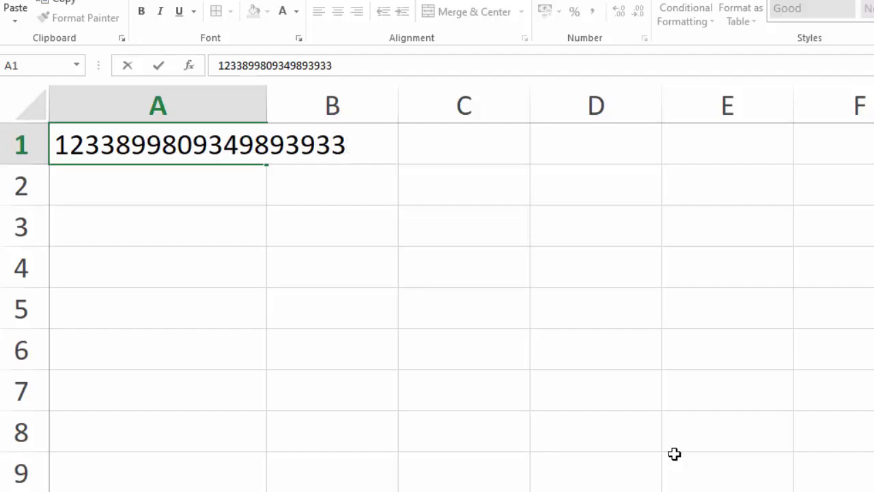
key(Return)
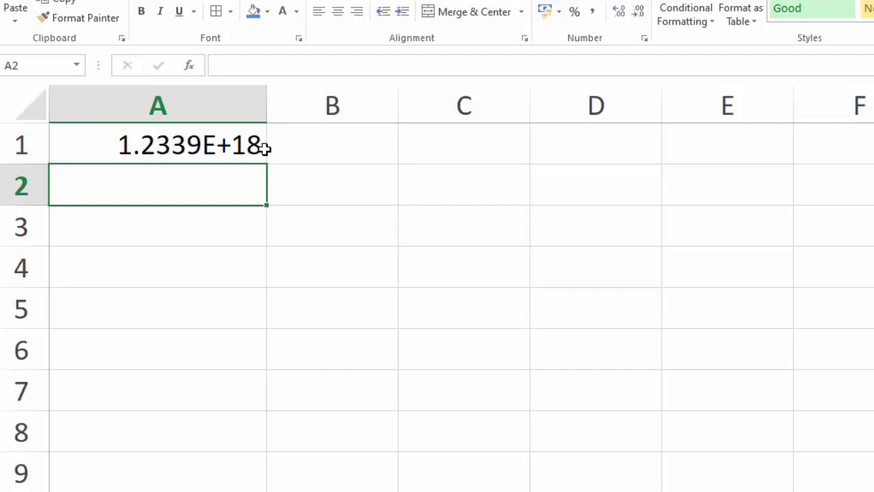
click(226, 140)
double_click(223, 142)
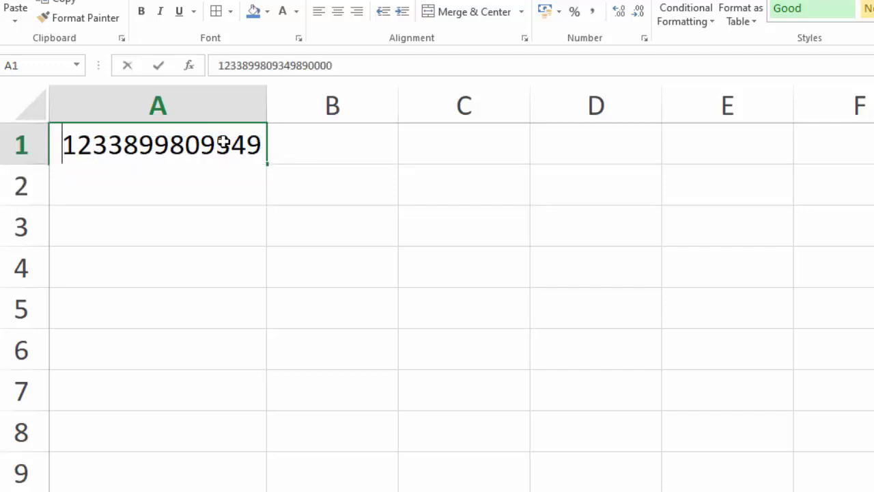
text(12345)
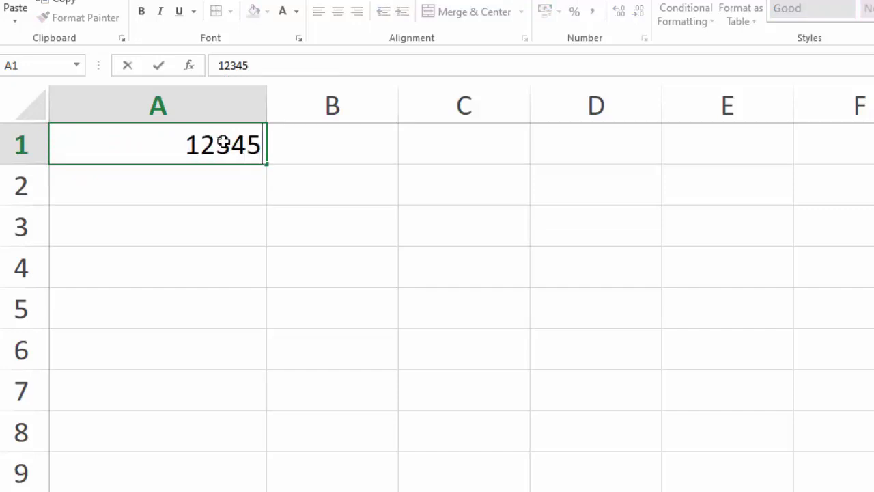
text(6789)
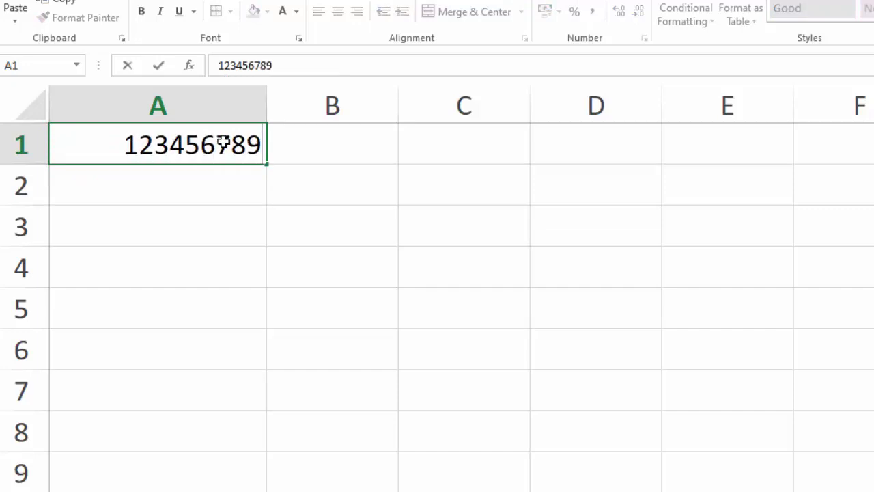
text(9)
key(Return)
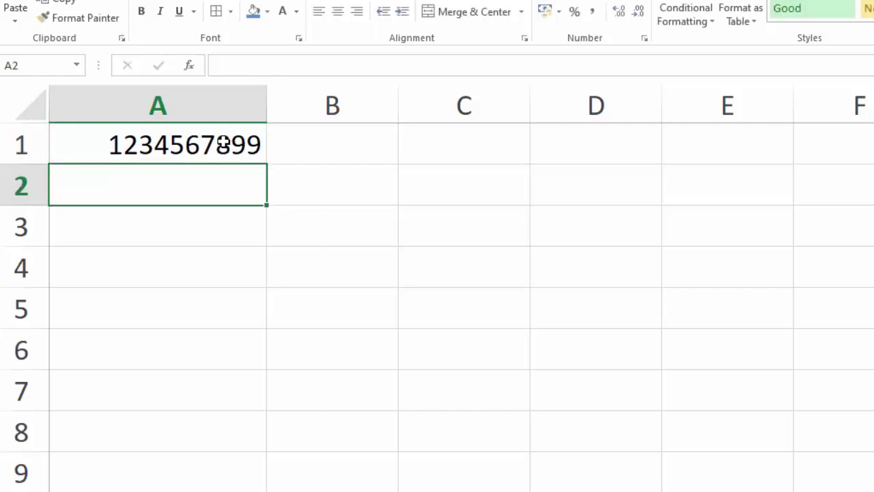
double_click(226, 145)
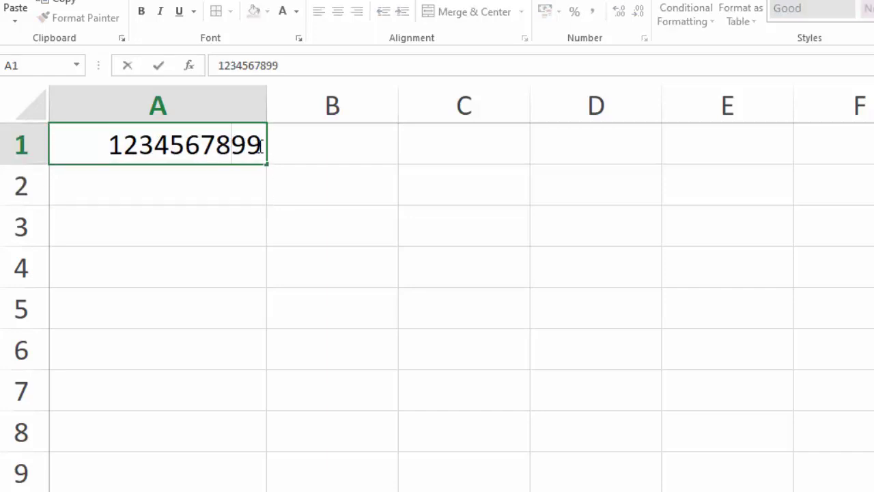
click(260, 145)
text(0)
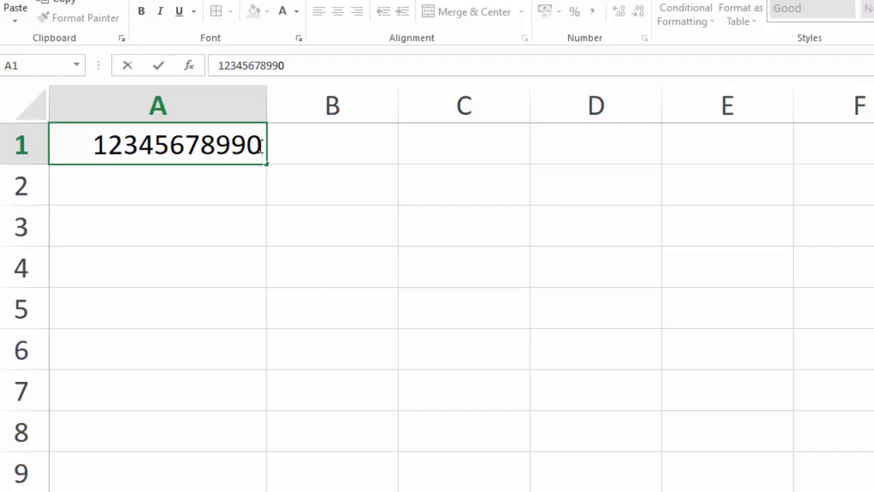
key(Return)
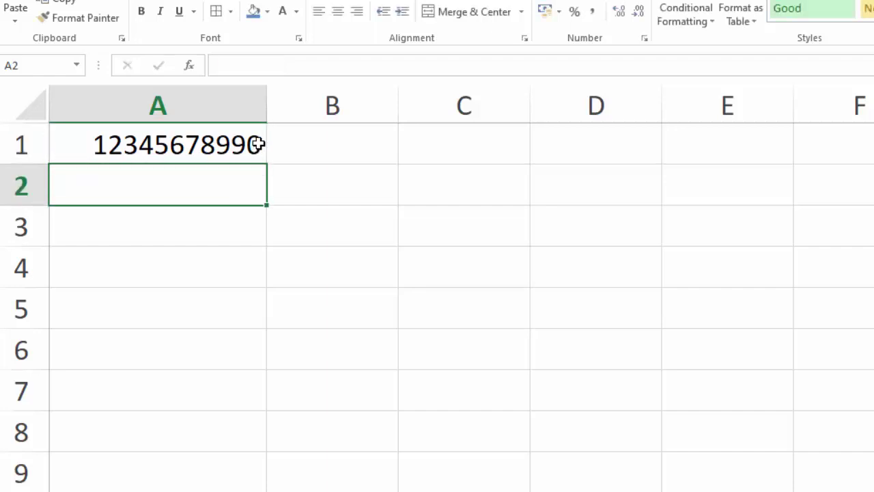
double_click(258, 144)
text(0)
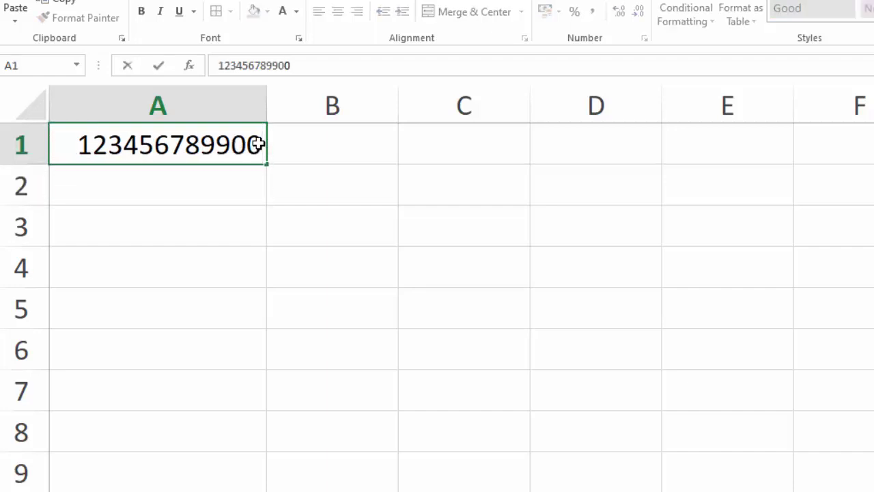
key(Return)
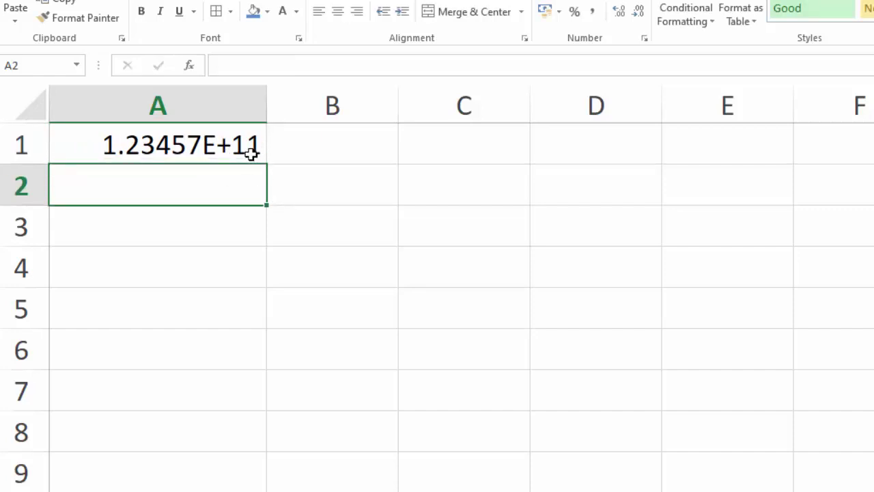
click(222, 140)
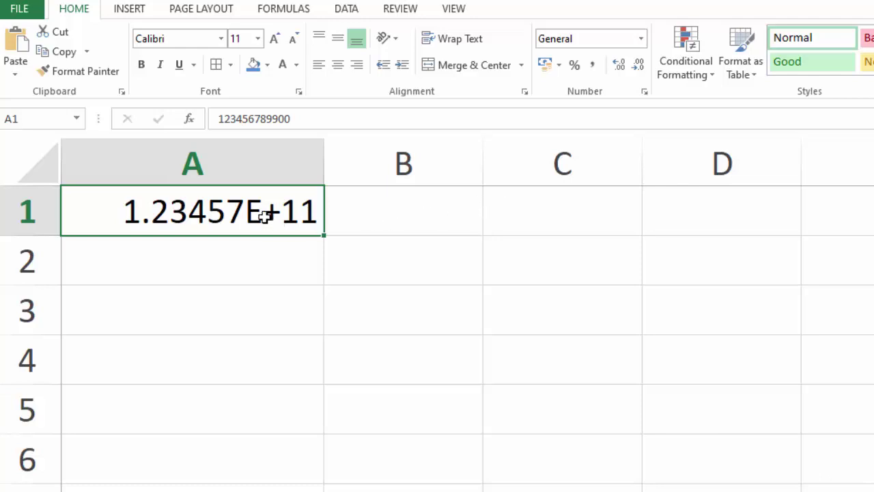
drag(265, 213, 273, 454)
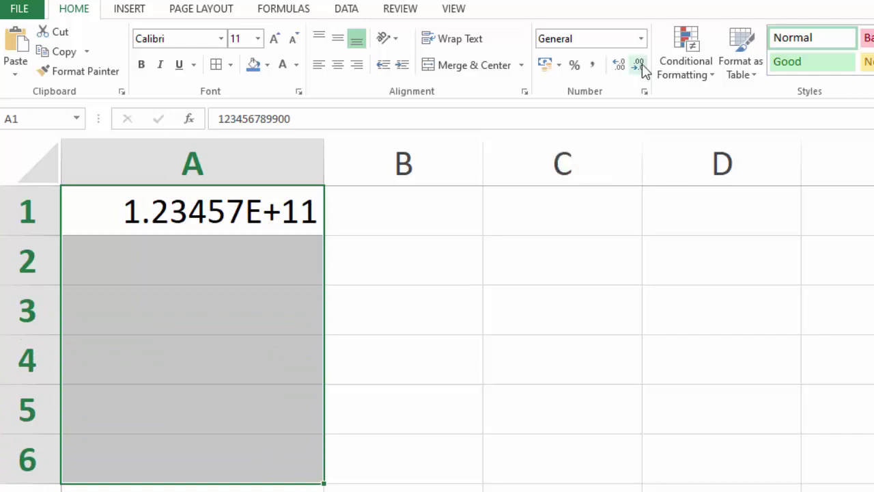
click(641, 40)
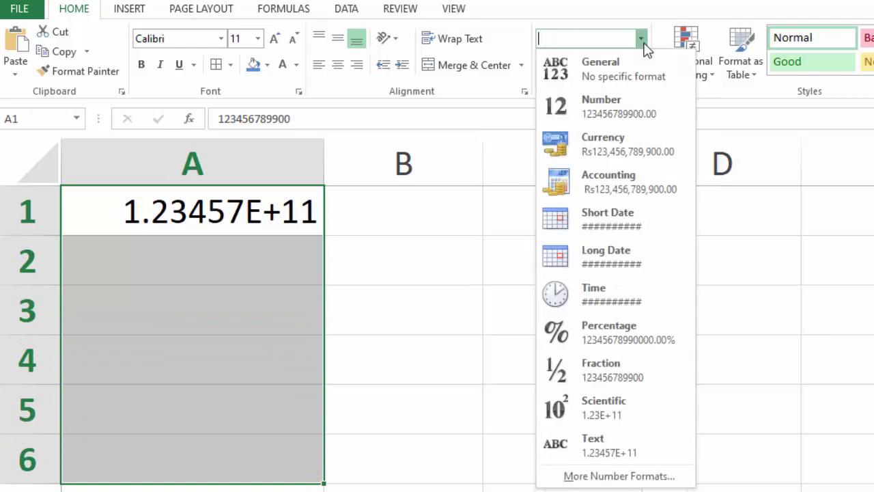
click(605, 476)
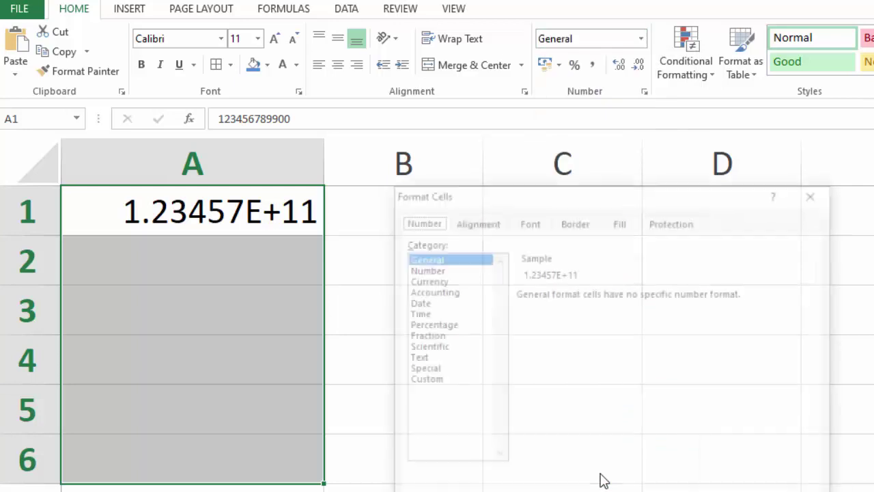
click(425, 380)
click(580, 307)
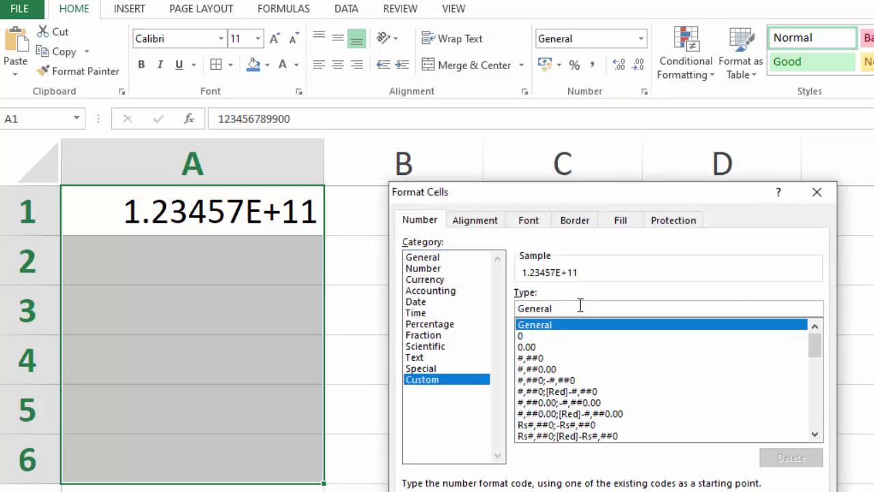
double_click(562, 304)
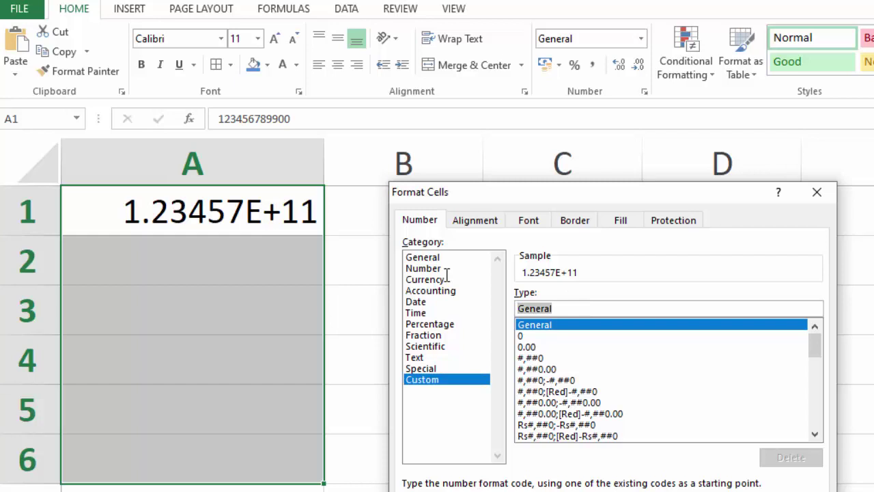
text(#)
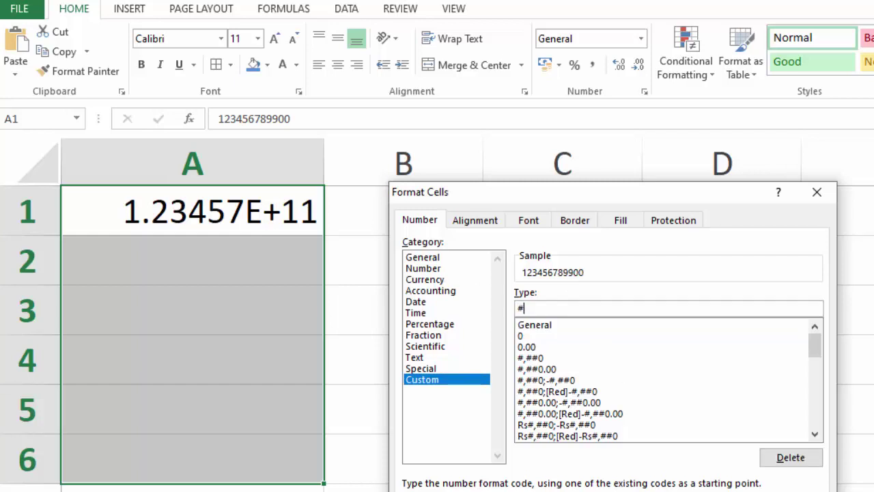
key(Return)
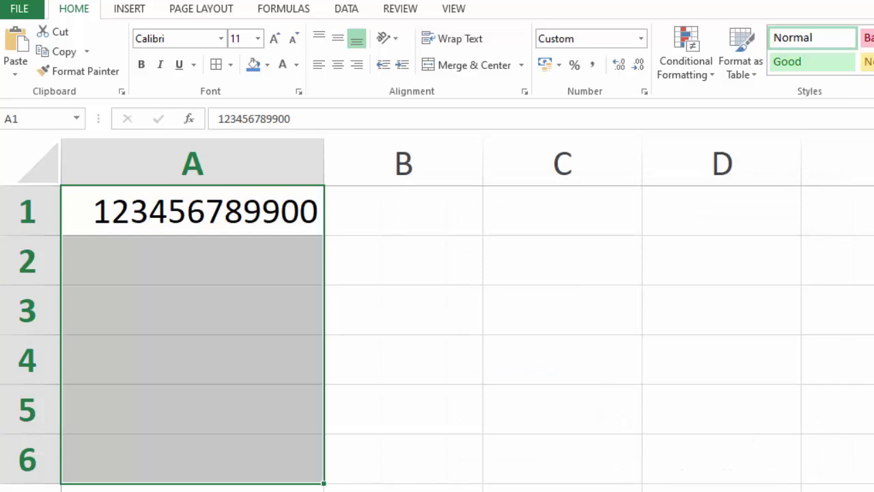
double_click(315, 208)
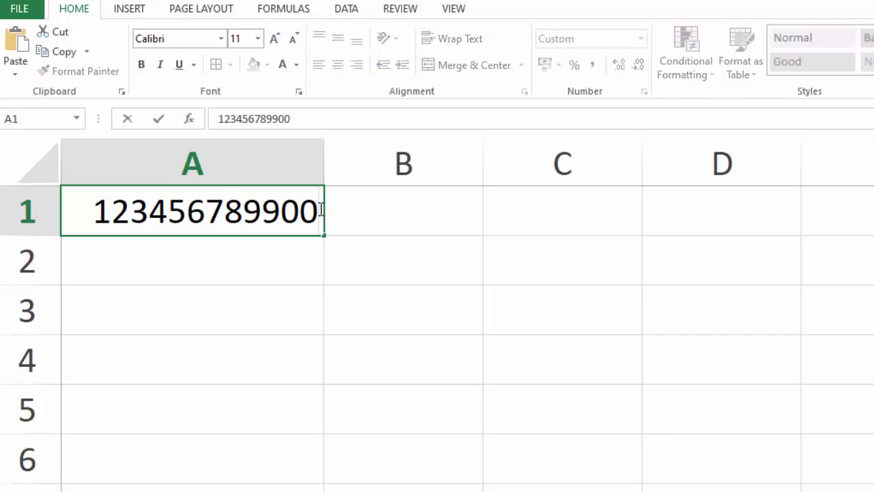
text(37838378)
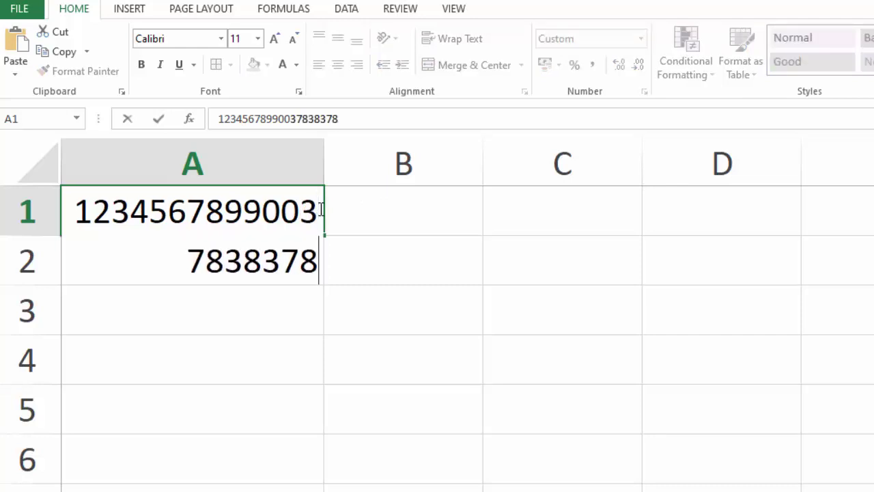
key(Return)
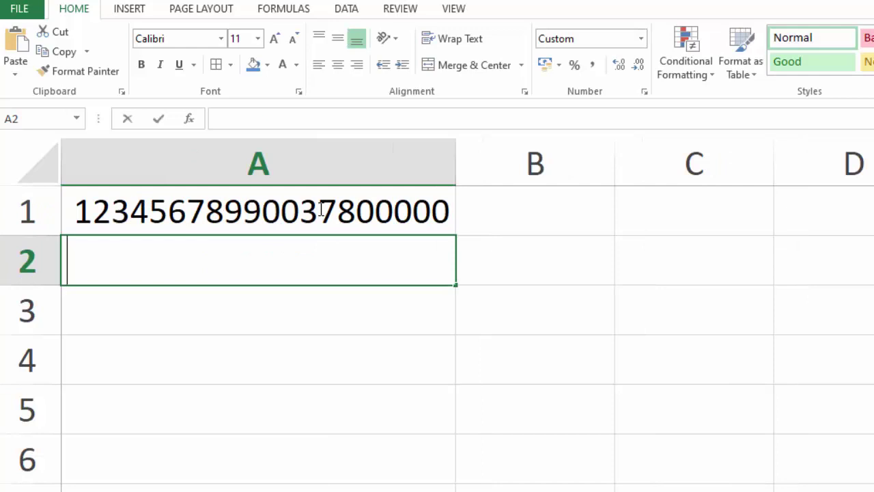
text(83438743883473874387438)
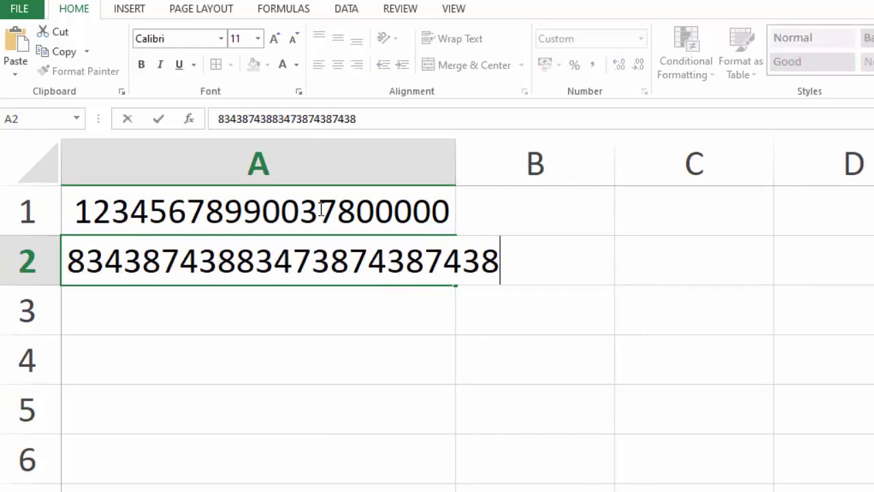
text(738)
key(Return)
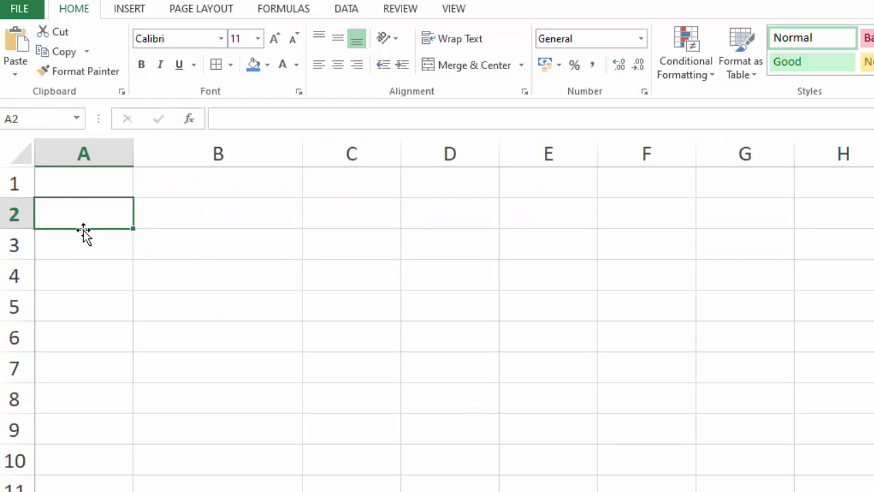
Step: Enter 2, 4 and 8 in cells A2 through A4
click(88, 243)
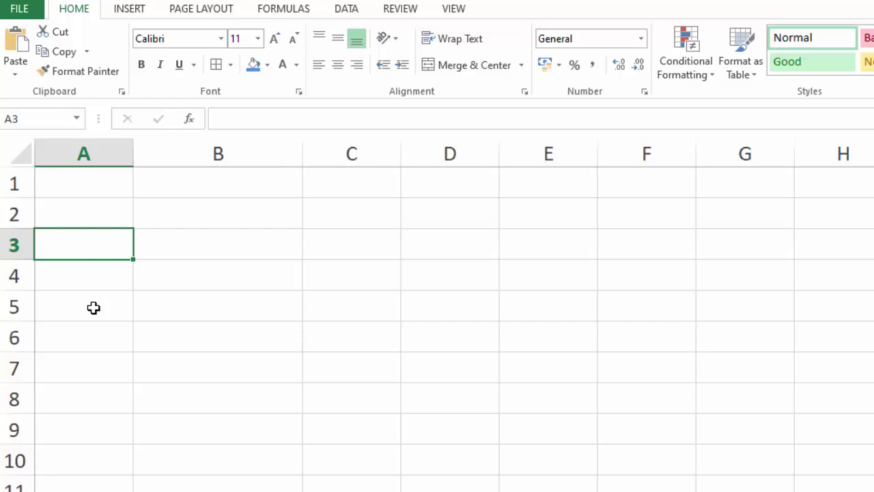
click(87, 212)
text(2)
key(Return)
text(4)
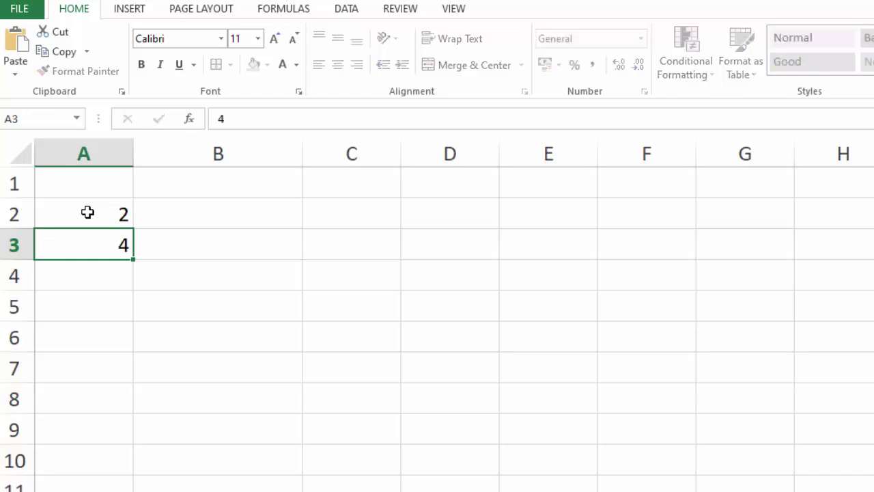
key(Return)
text(8)
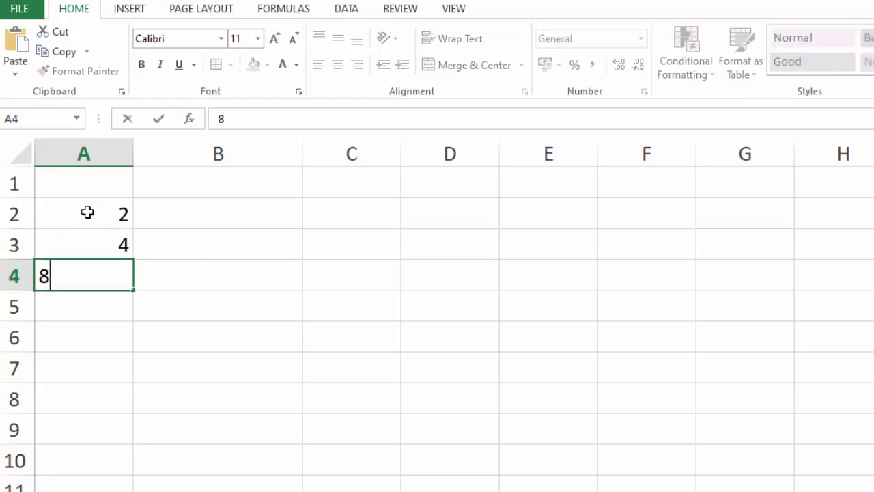
key(Return)
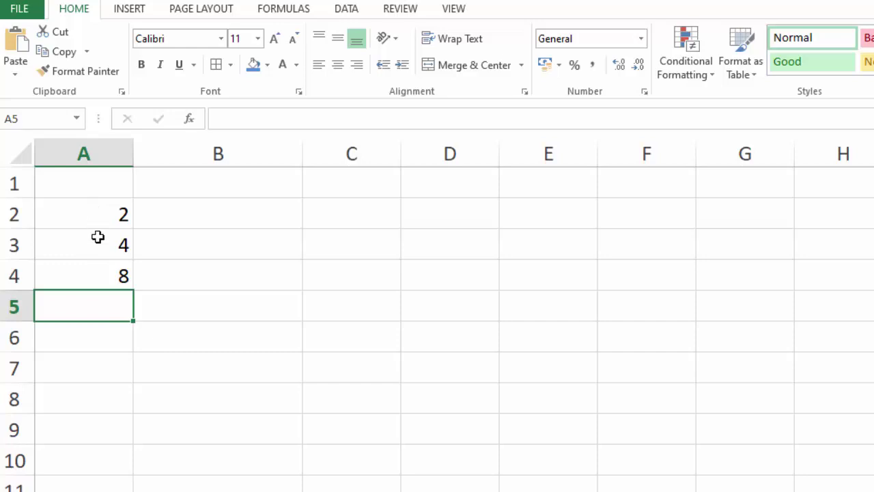
Step: Change A3 to 6 and A4 to 18 so the values triple
click(99, 244)
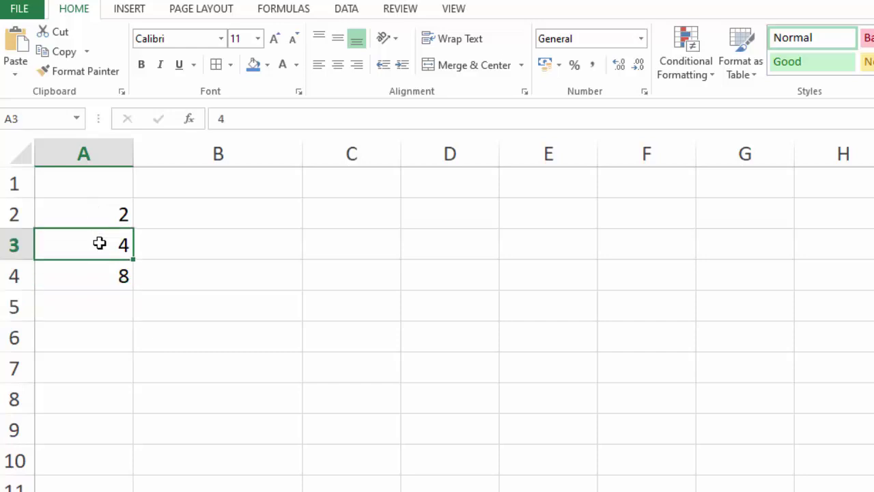
text(6)
key(Return)
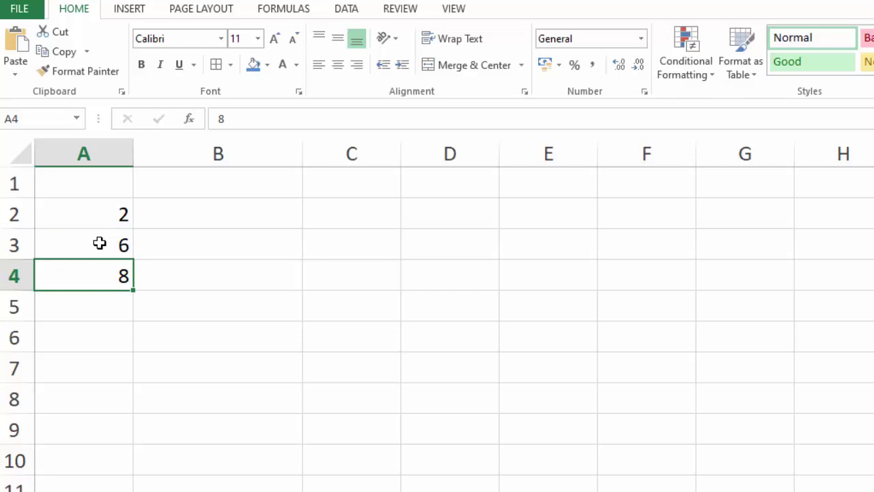
text(18)
key(Return)
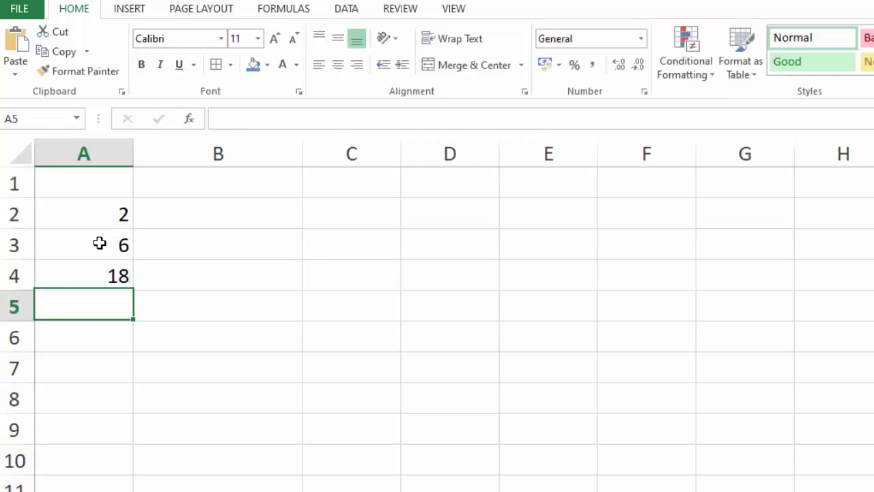
Step: Delete the sample values 2, 6 and 18 from A2:A4
click(94, 219)
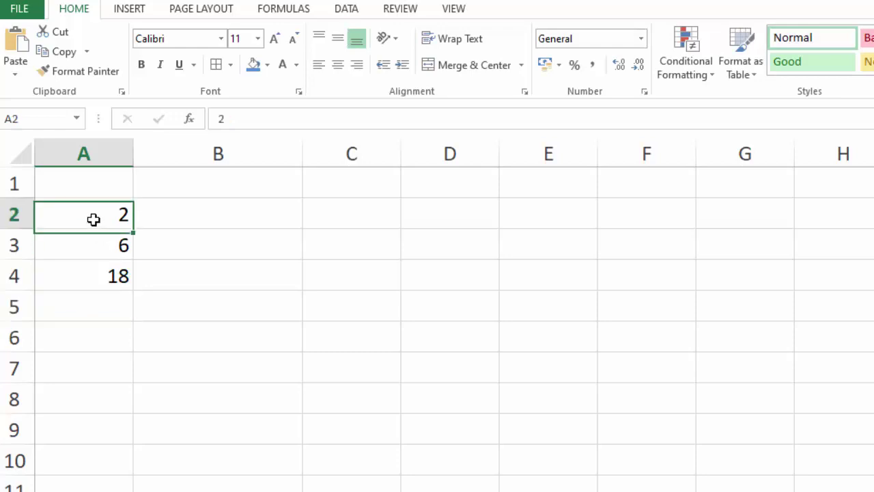
drag(94, 219, 94, 271)
click(94, 271)
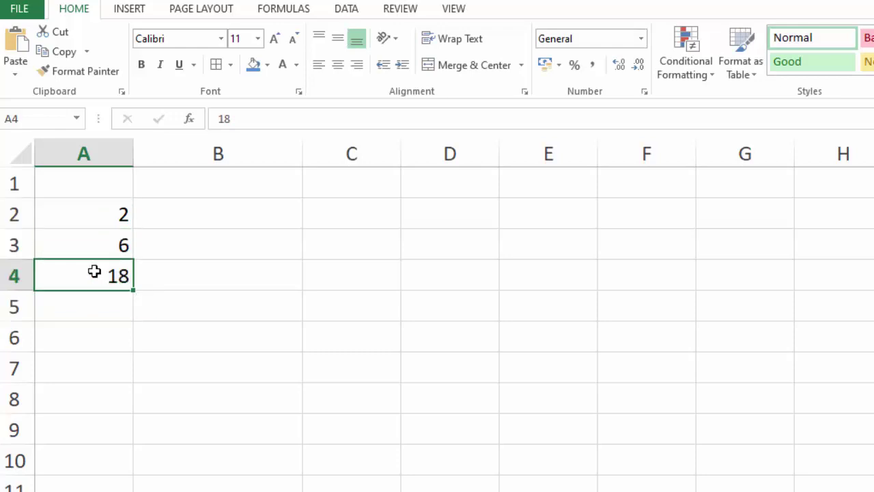
key(BackSpace)
key(Up)
key(Up)
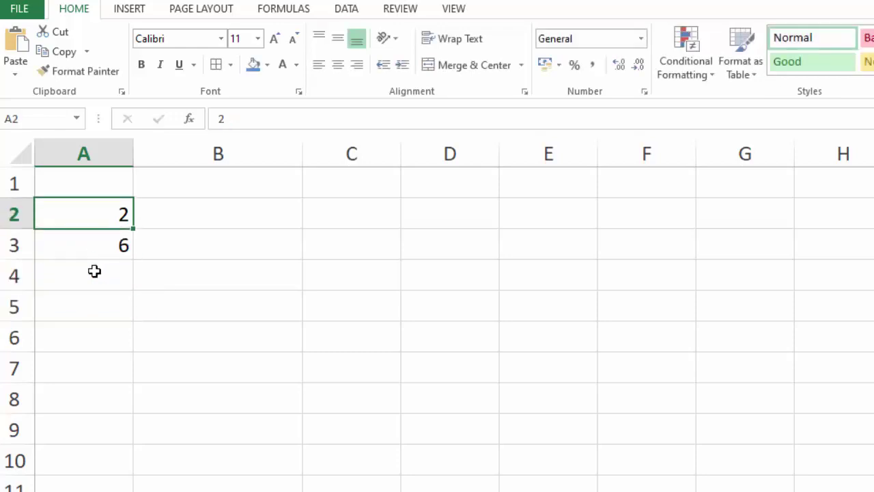
key(BackSpace)
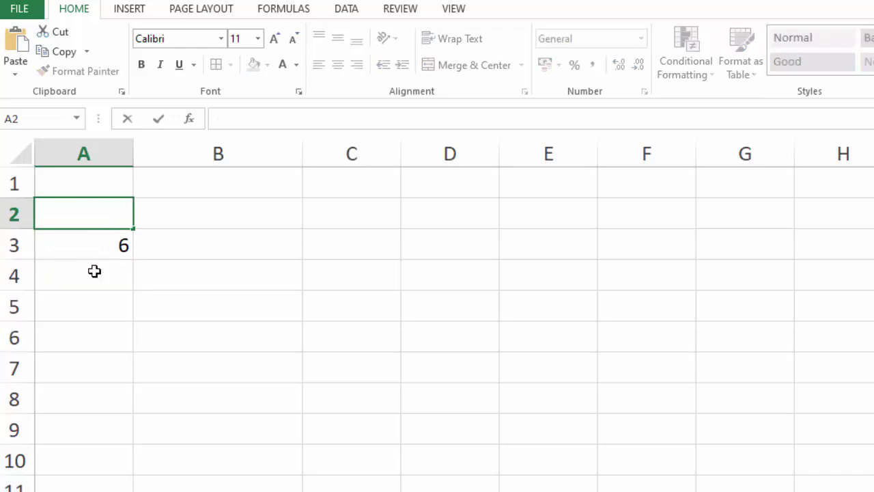
key(Return)
key(BackSpace)
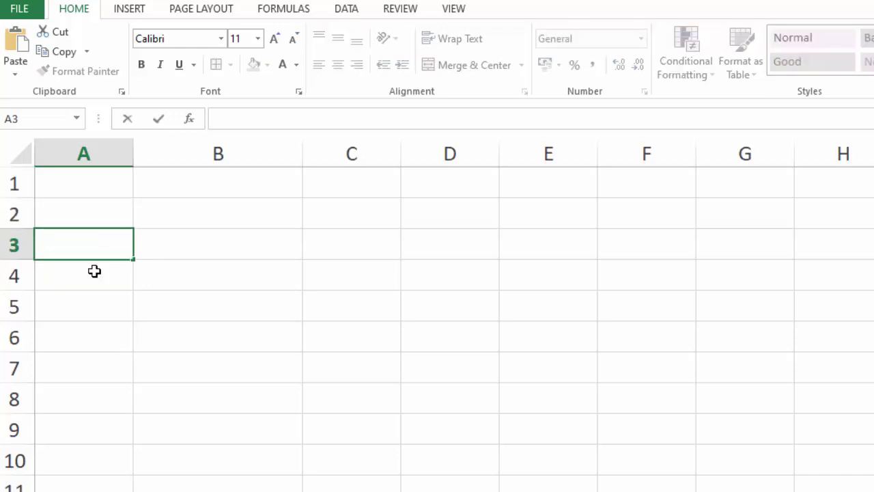
key(Return)
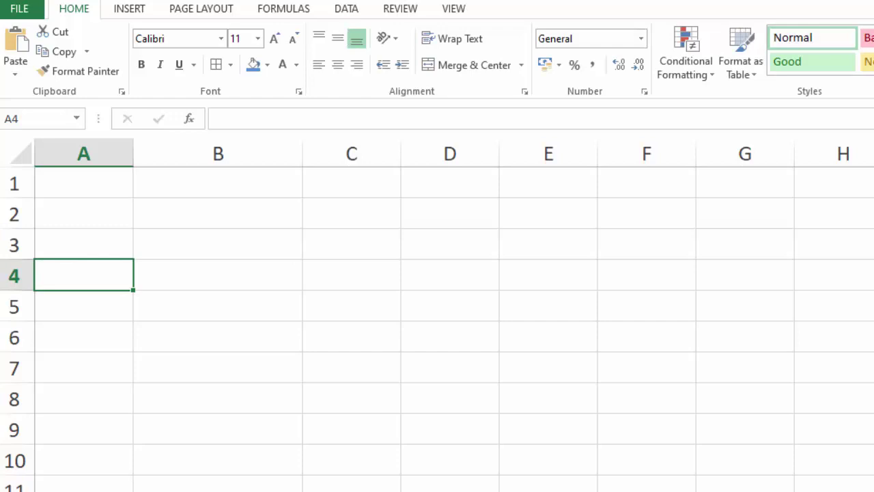
Step: Enter 2 in A2 and select A2 downward in column A for the series
ctrl+scroll(437, 314, up, 1)
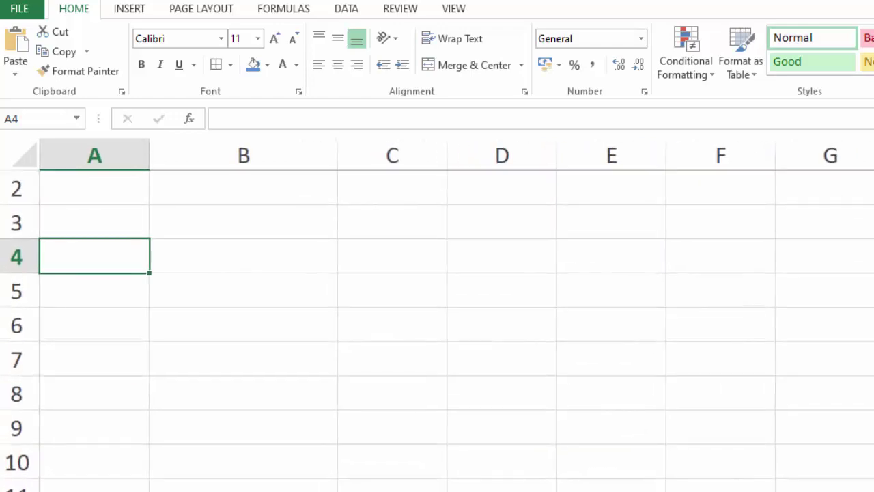
ctrl+scroll(437, 314, up, 1)
scroll(536, 314, up, 1)
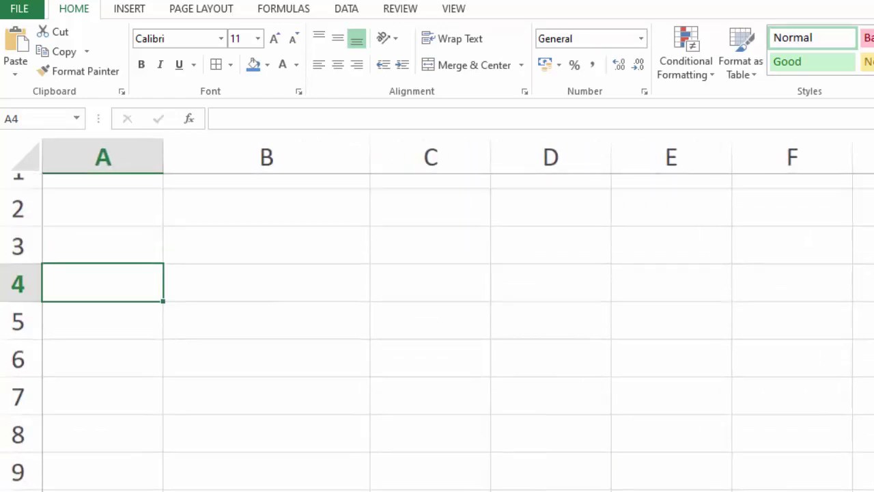
drag(120, 221, 130, 491)
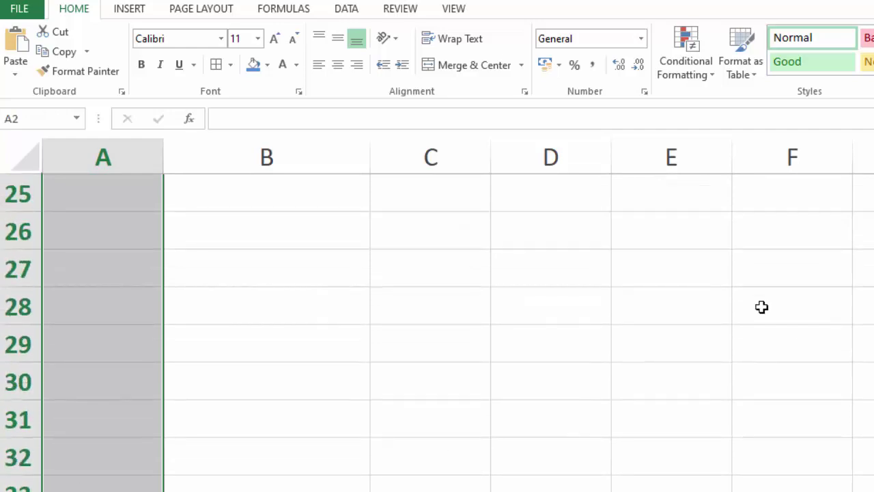
scroll(653, 243, up, 8)
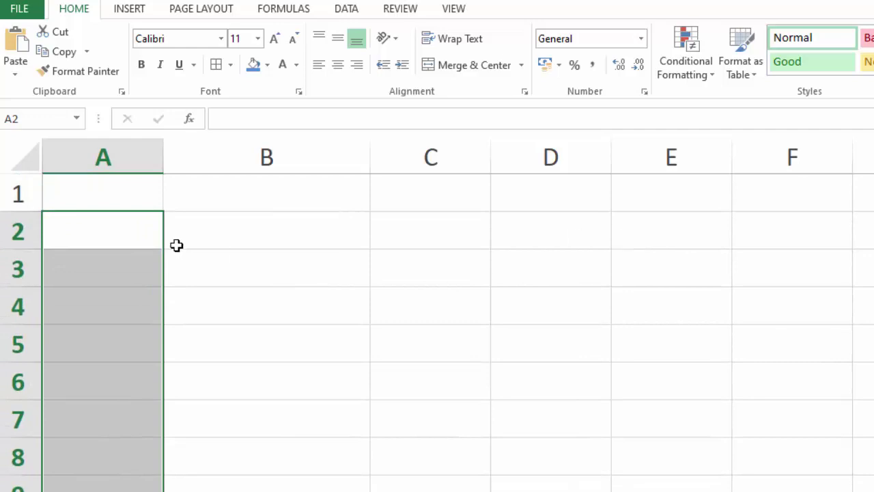
click(116, 229)
text(2)
key(Return)
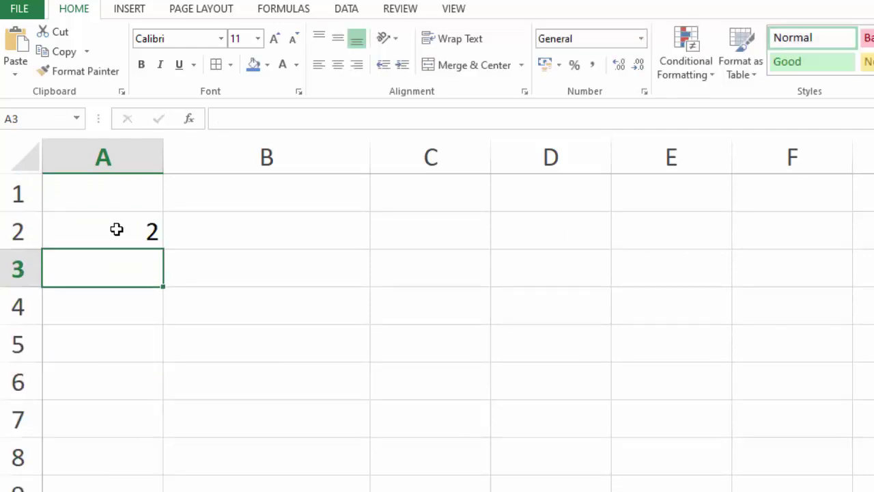
mouse_move(117, 229)
mouse_down()
mouse_move(127, 380)
mouse_move(103, 489)
mouse_up()
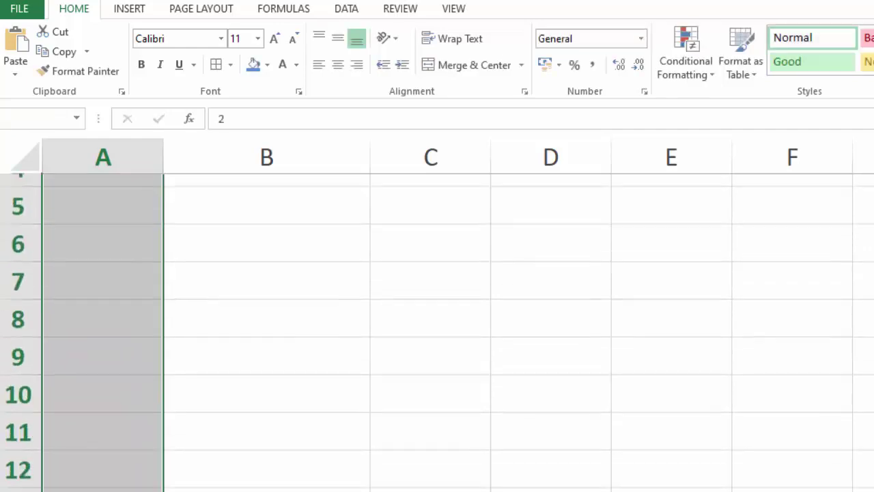
scroll(301, 383, down, 2)
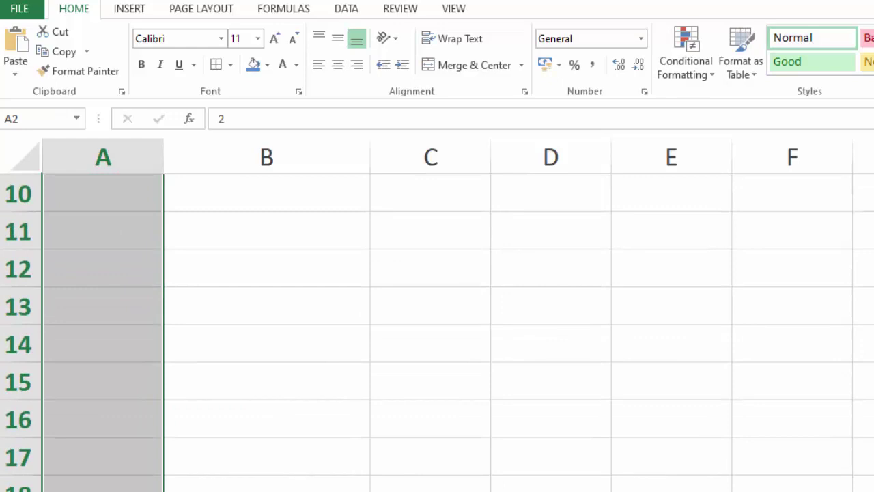
scroll(301, 383, up, 1)
scroll(301, 383, up, 2)
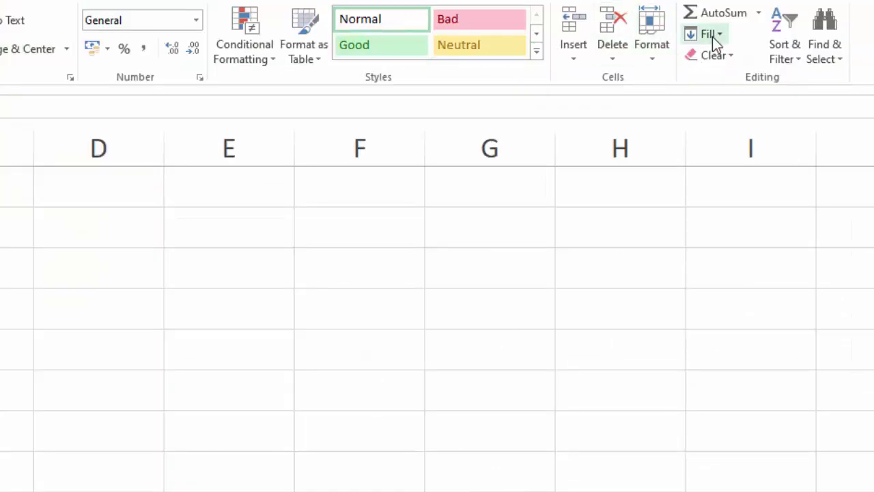
Step: Fill column A with a Growth series by columns, step value 2, doubling from 2
click(721, 40)
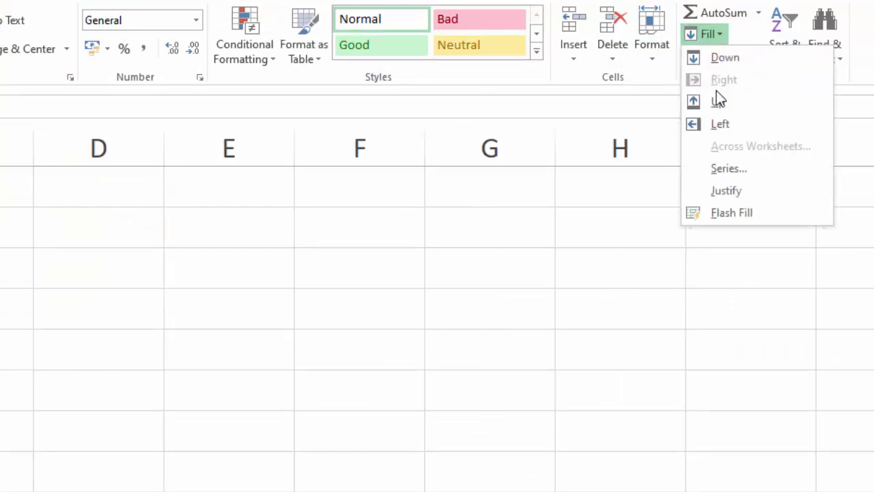
click(722, 171)
text(2)
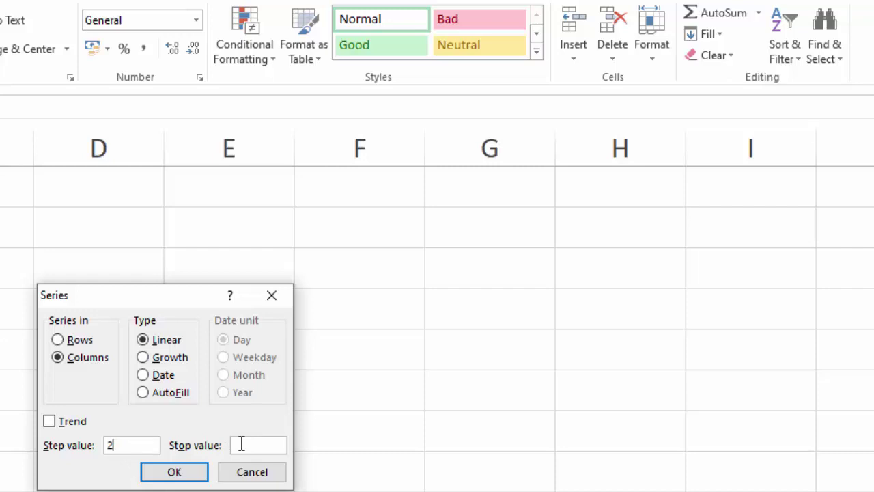
click(145, 358)
click(244, 447)
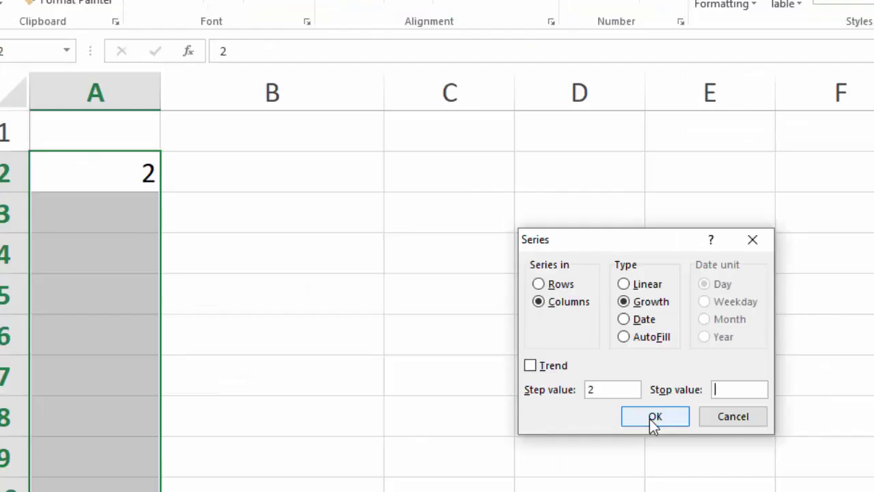
click(162, 478)
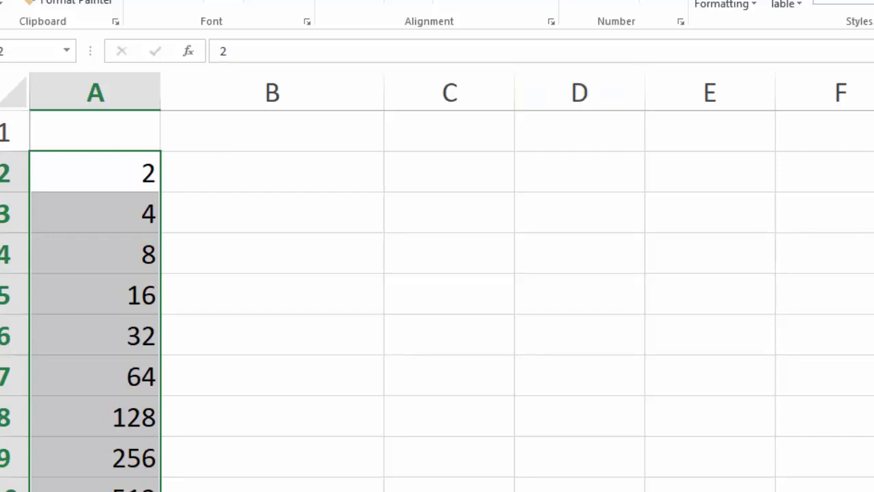
Step: Refill column A as a Growth series with step value 3 (2, 6, 18, 54…)
click(754, 183)
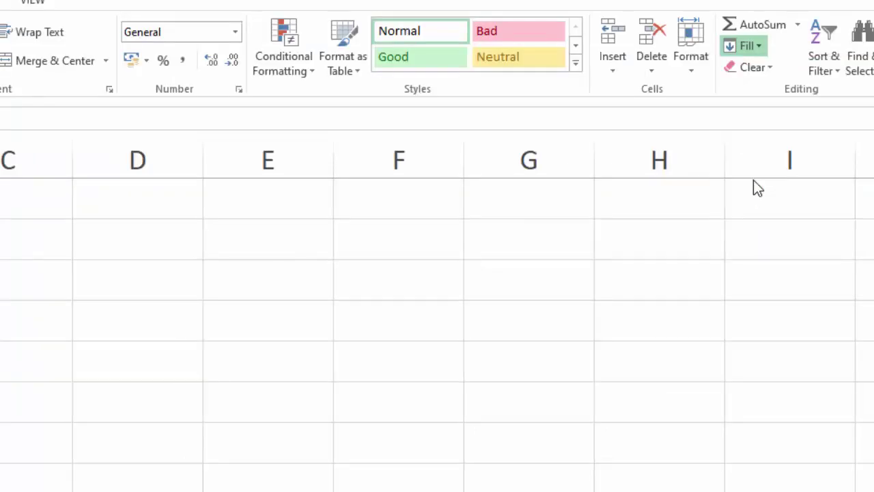
click(184, 370)
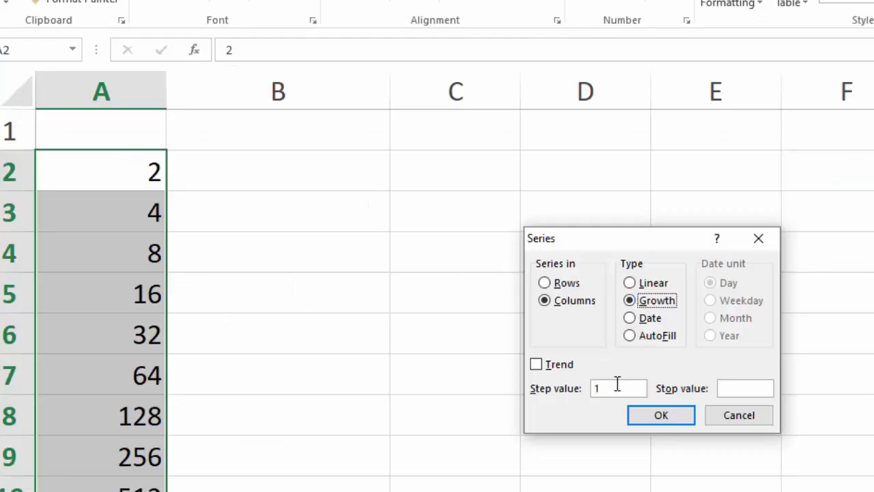
click(617, 386)
key(BackSpace)
text(3)
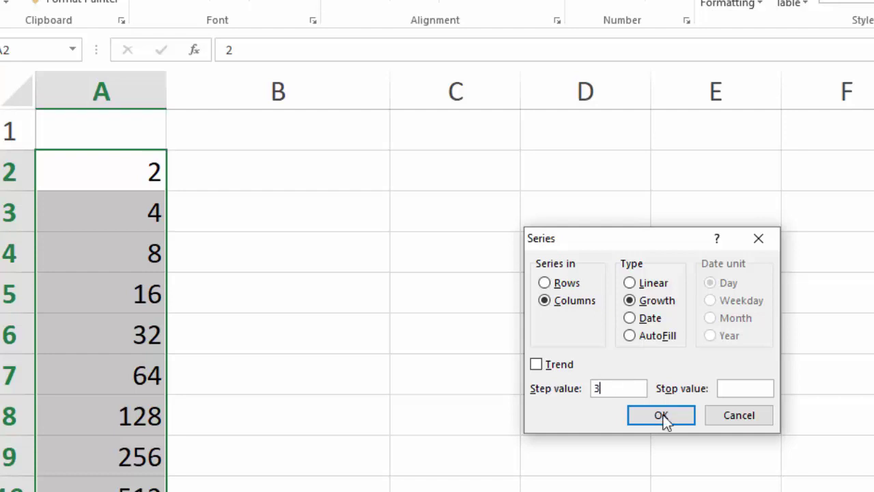
click(677, 419)
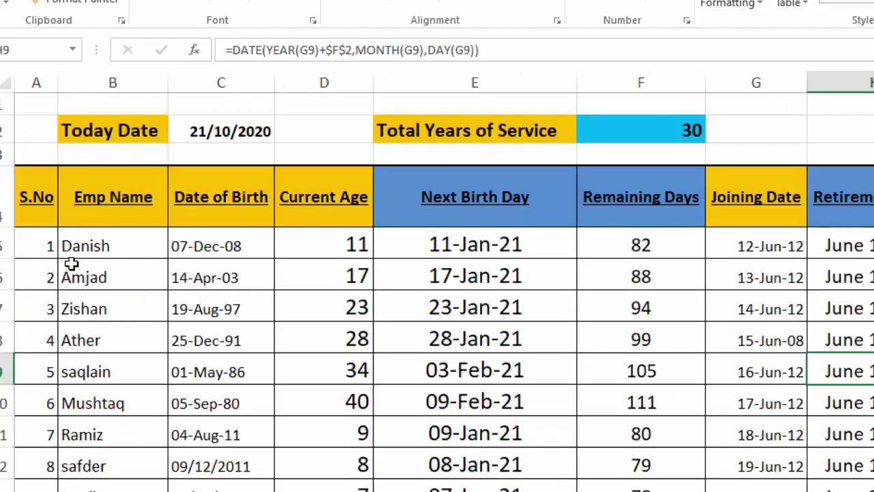
Step: Check the date of birth and age formula, then fill the Current Age header D4 blue
click(244, 232)
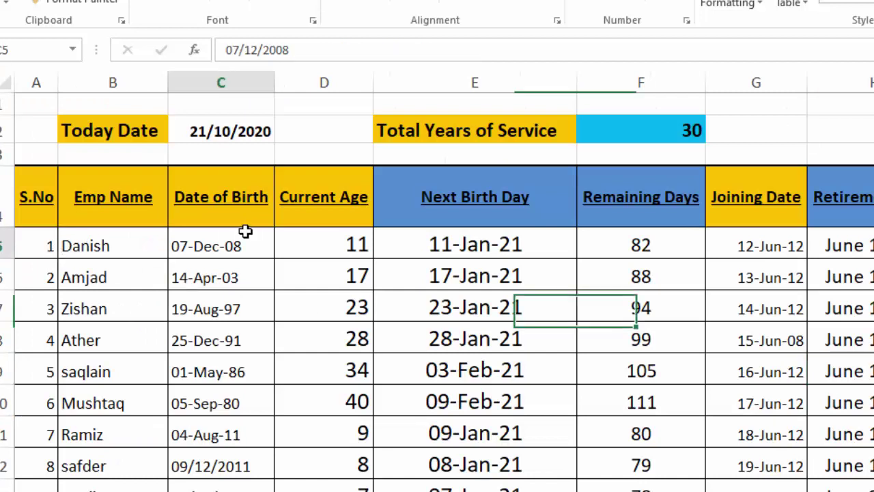
click(358, 244)
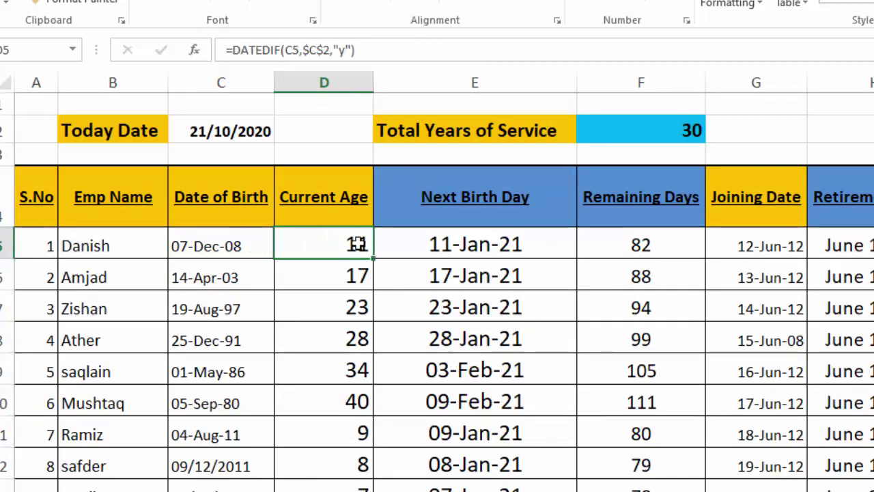
click(324, 212)
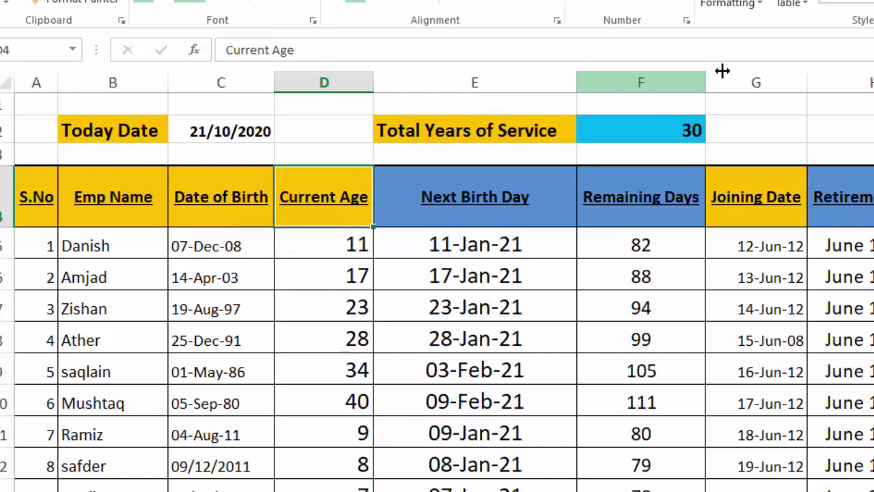
click(273, 5)
Step: Review the Next Birth Day, remaining-days and joining-date cells across the employee table
click(401, 377)
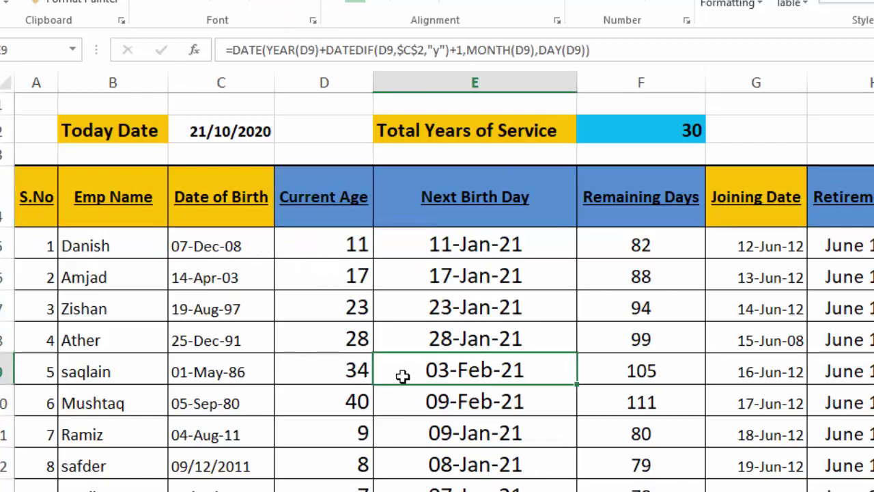
click(160, 262)
click(205, 247)
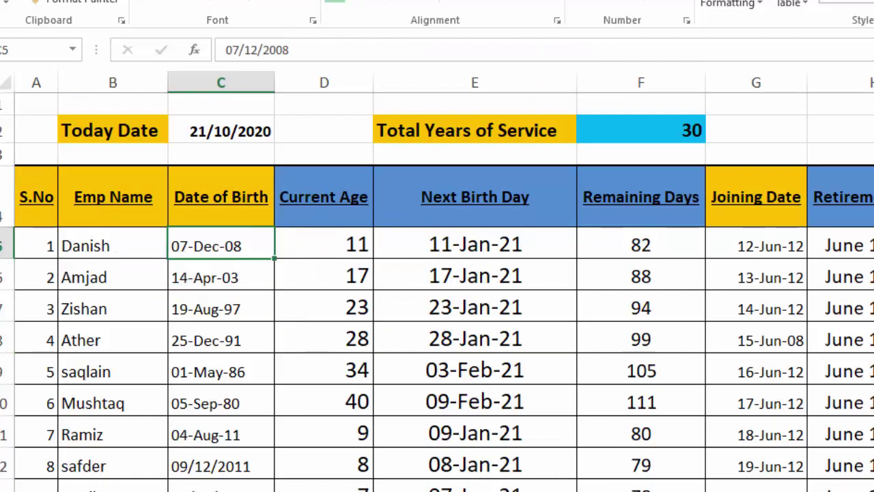
click(447, 201)
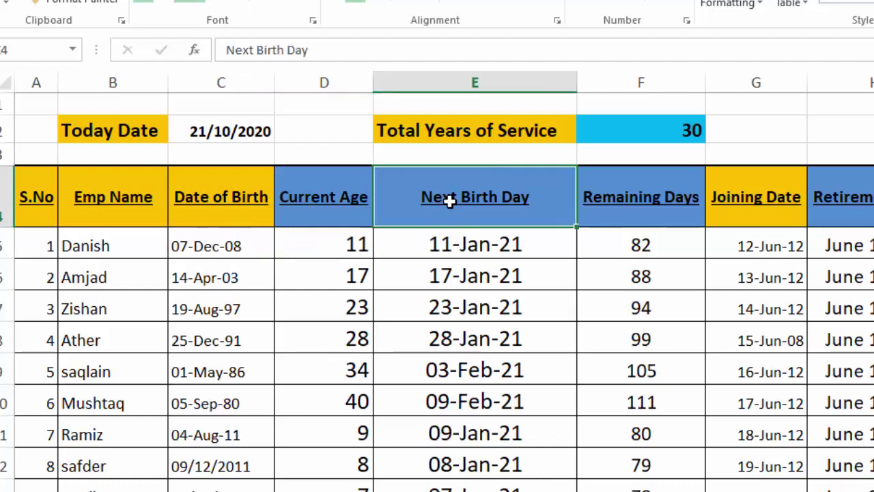
click(455, 284)
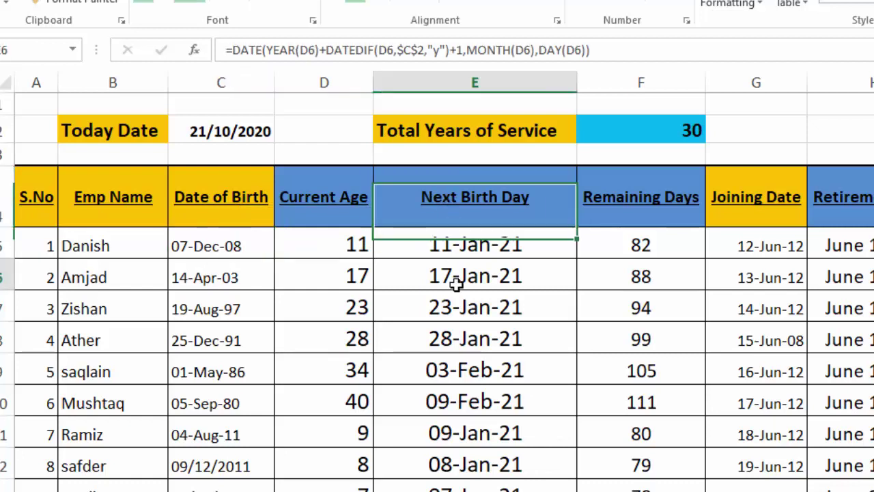
click(654, 247)
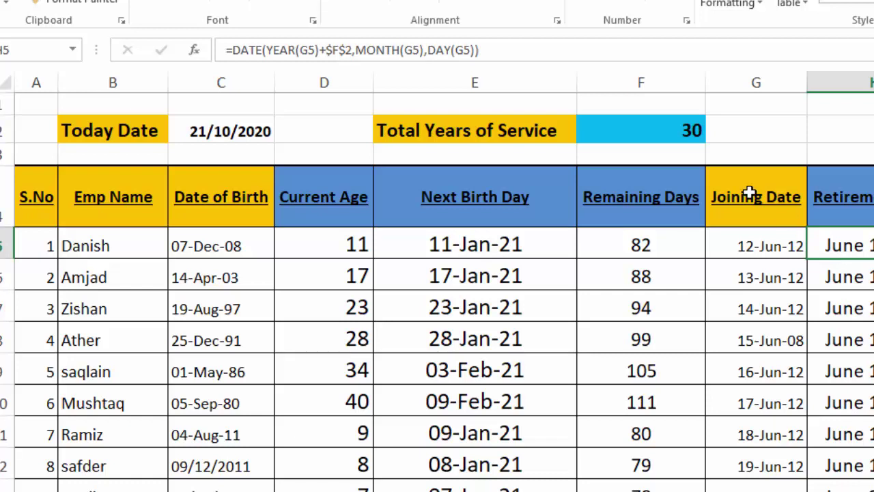
click(752, 195)
click(751, 293)
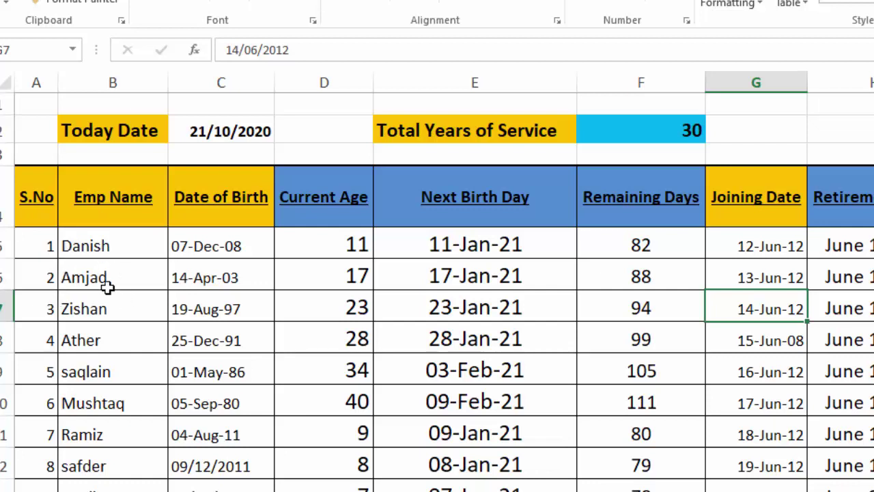
click(39, 209)
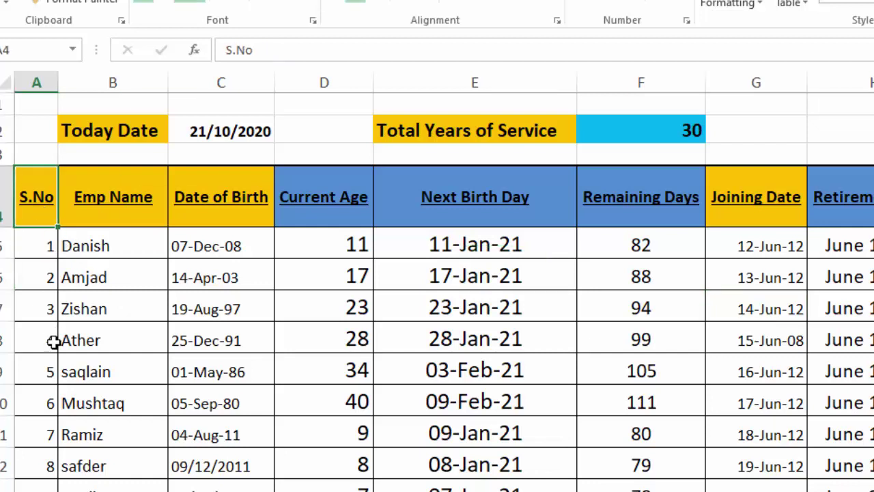
Step: Select the S.No, Emp Name and Date of Birth entries A4:C16 plus Joining Dates G5:G16
mouse_move(39, 225)
mouse_down()
mouse_move(39, 489)
mouse_move(221, 488)
mouse_up()
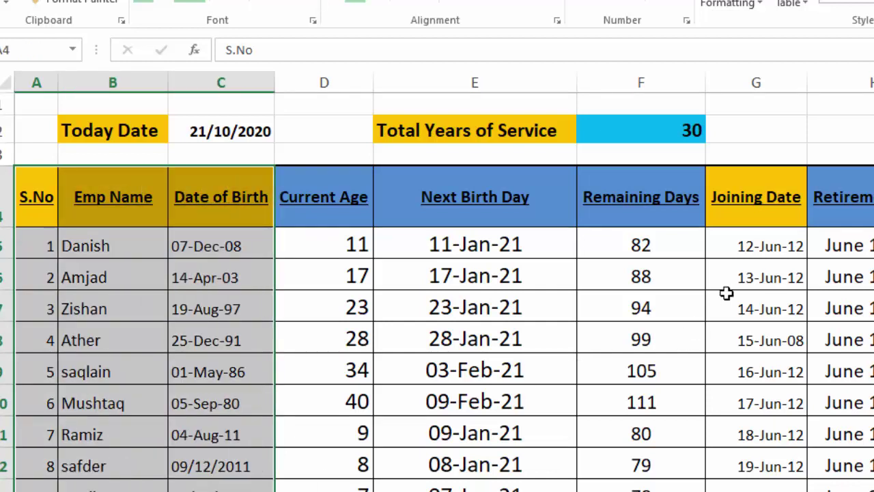
click(744, 239)
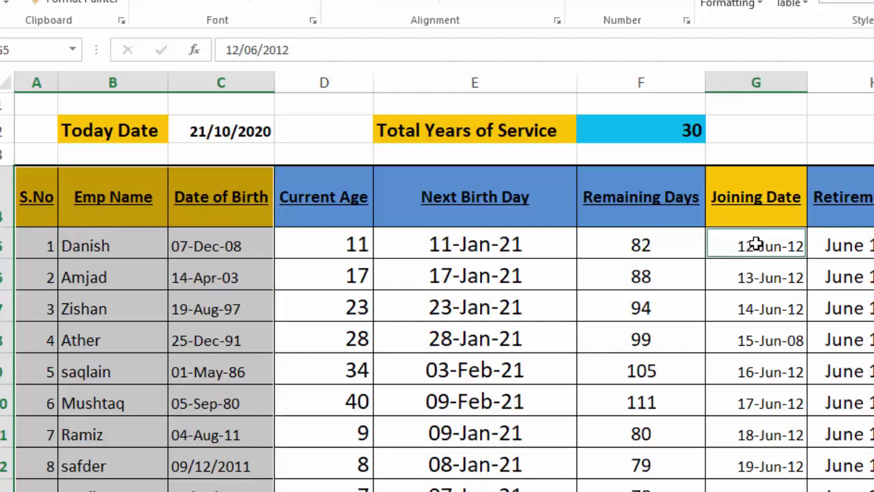
drag(755, 244, 758, 486)
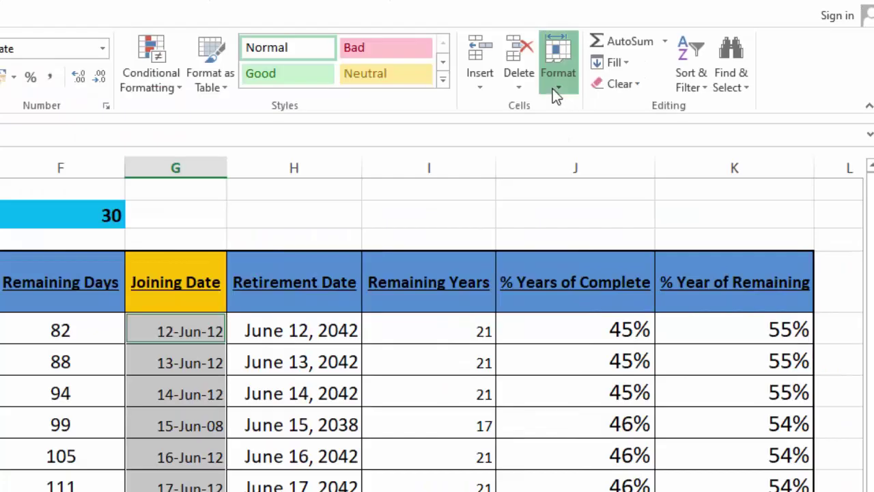
Step: Lock the selected cells with Format > Lock Cell and bring up Protect Sheet
click(556, 85)
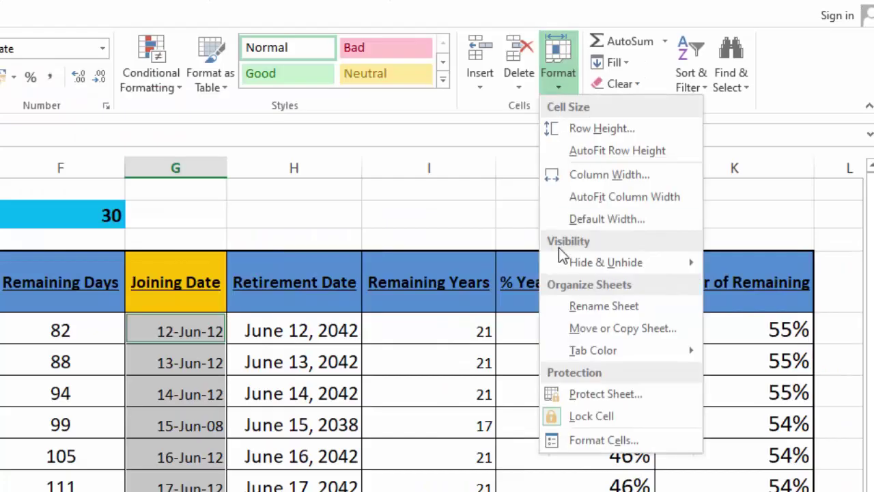
click(583, 415)
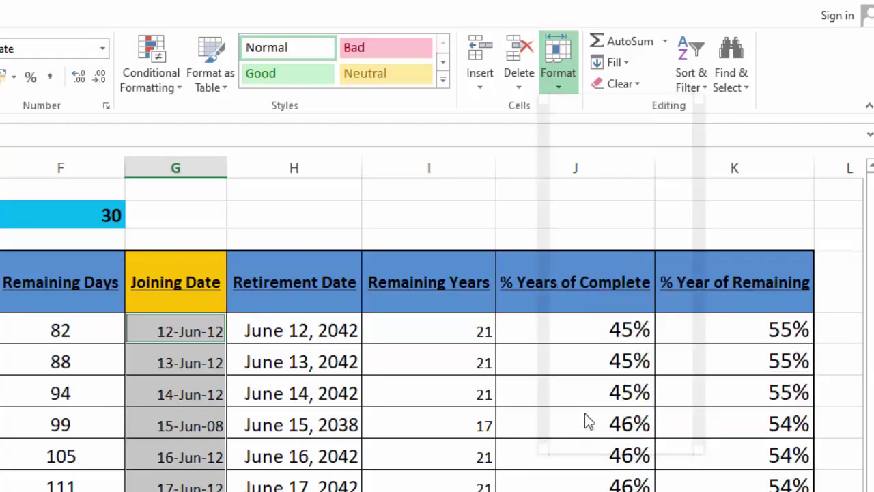
click(551, 93)
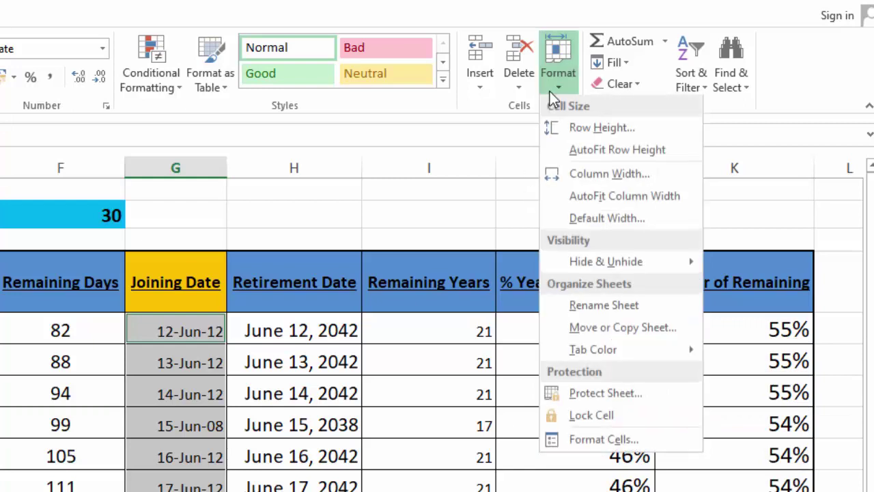
click(583, 416)
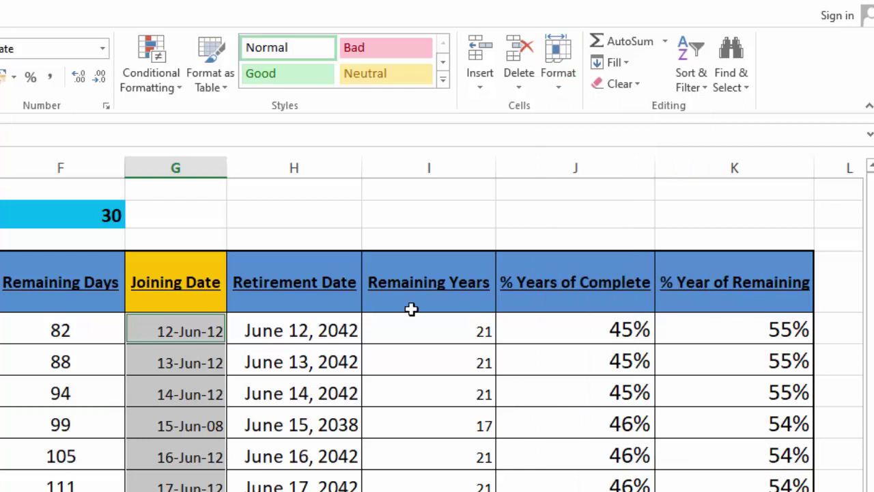
click(562, 92)
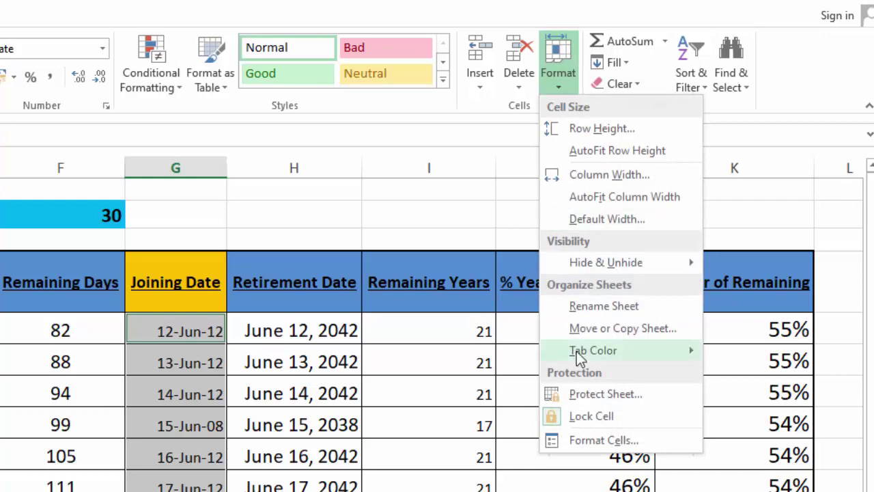
click(587, 394)
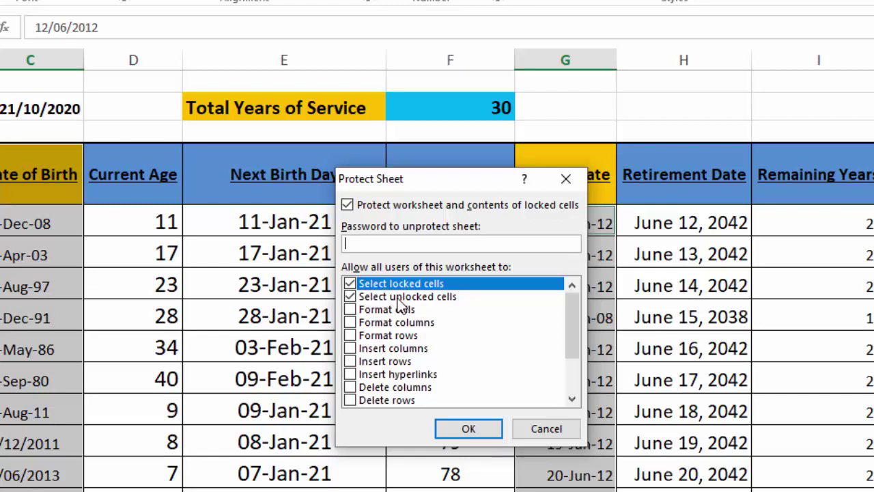
Step: Enter a sheet protection password, keeping selection of locked and unlocked cells allowed
click(350, 298)
click(351, 286)
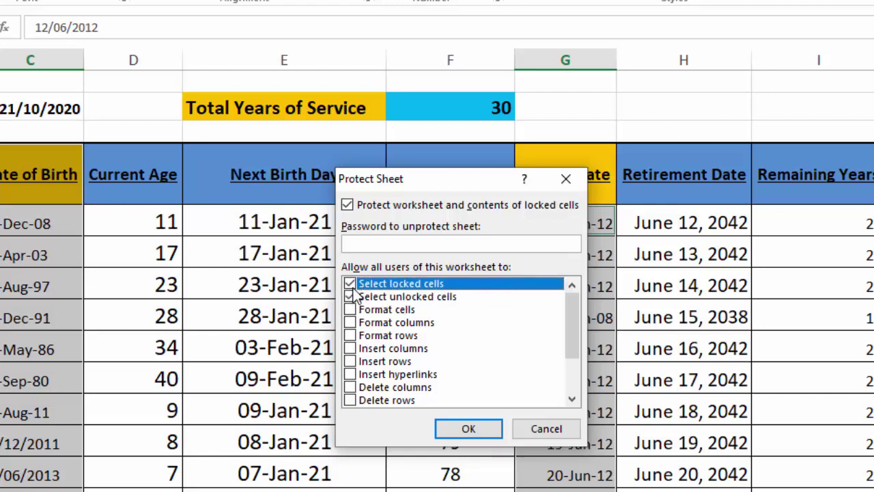
click(396, 243)
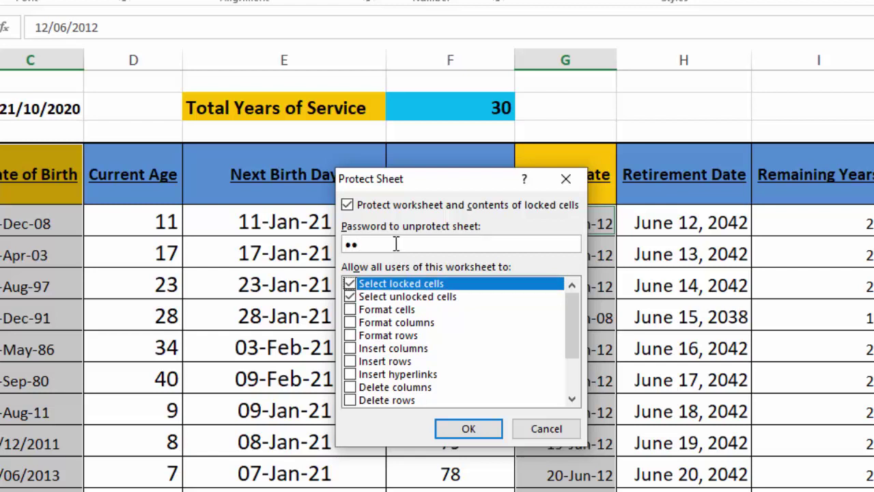
click(460, 428)
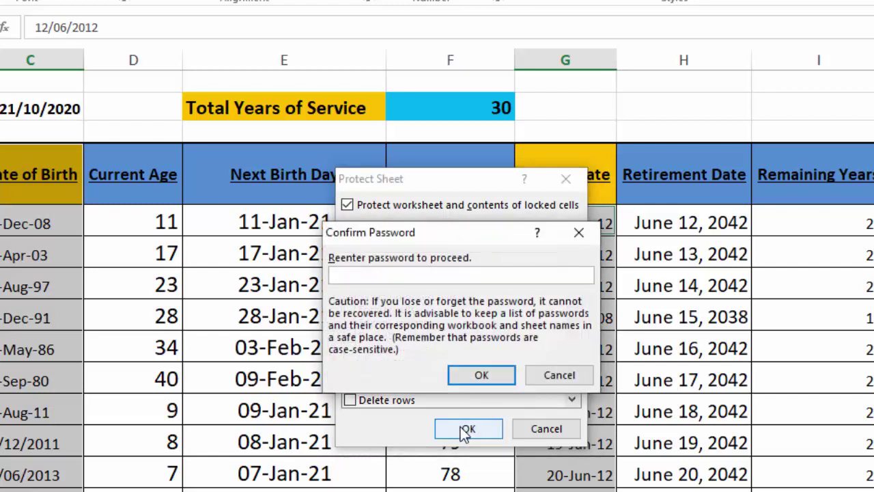
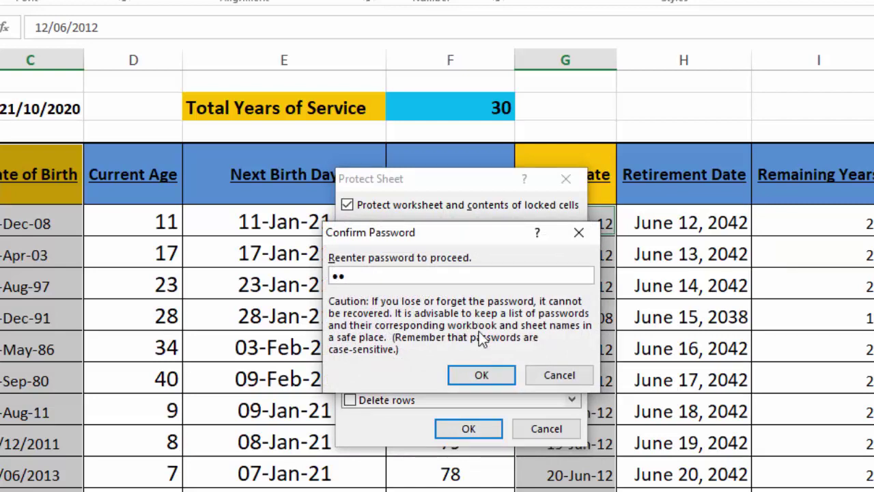
click(482, 377)
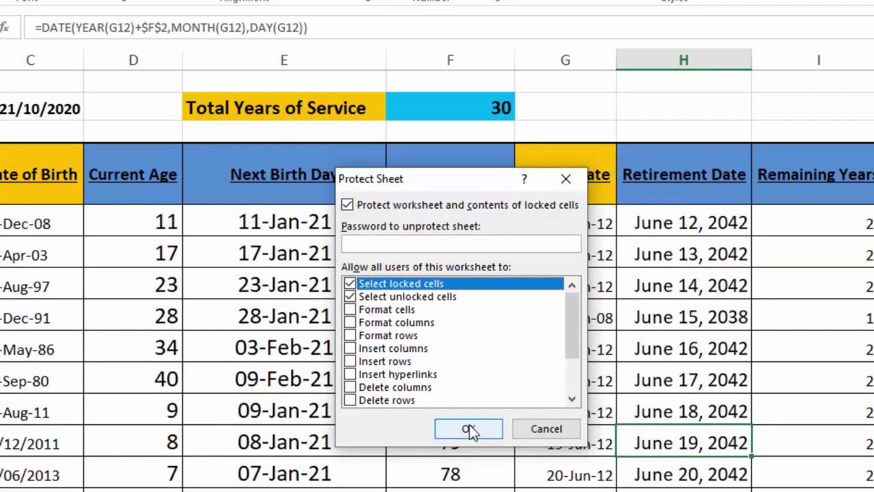
Step: Re-enter and confirm the password so the sheet becomes protected
click(574, 396)
click(574, 396)
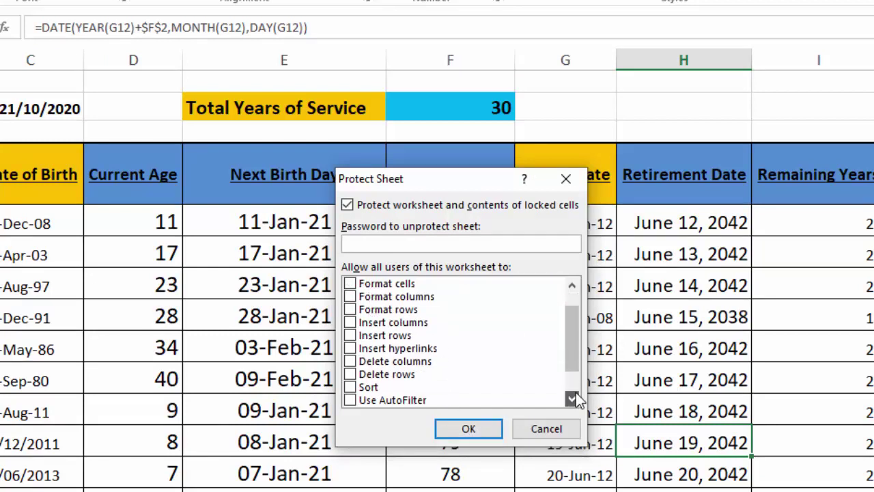
click(573, 396)
drag(571, 328, 570, 306)
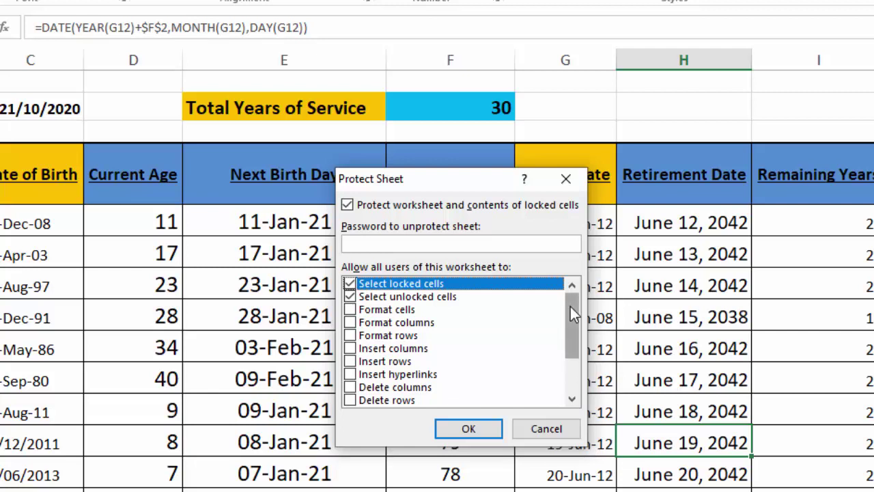
click(396, 243)
text(1)
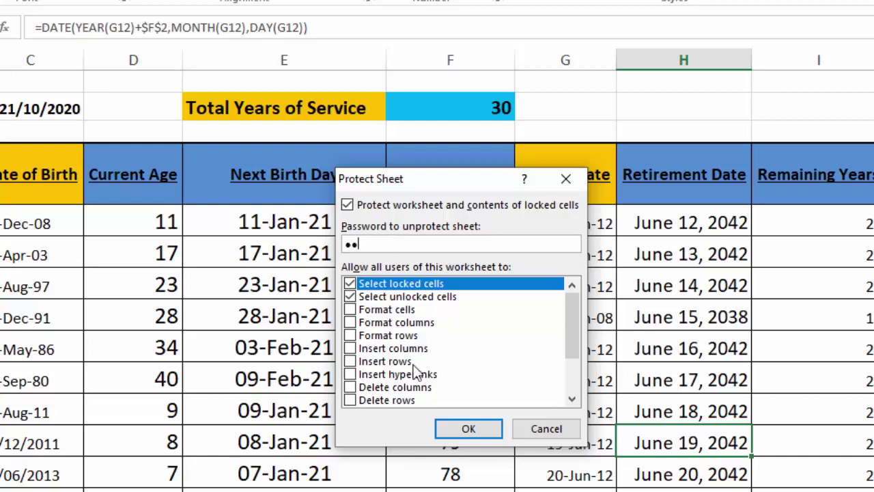
click(471, 429)
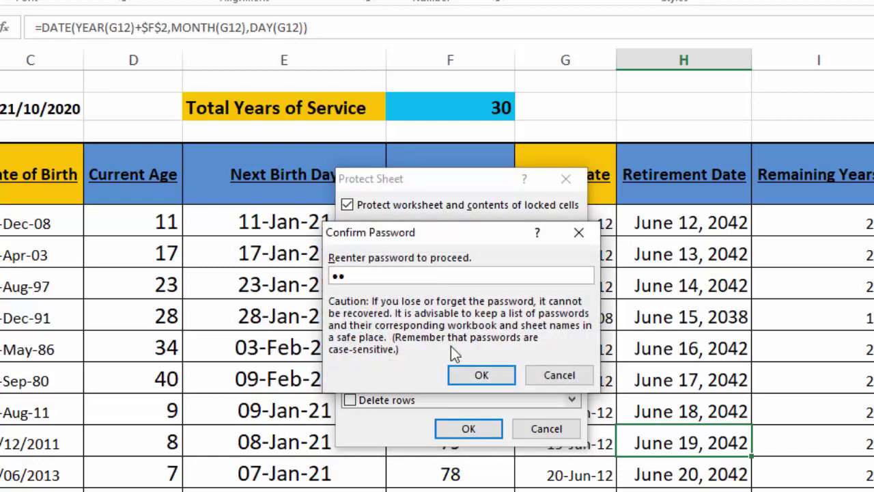
click(470, 377)
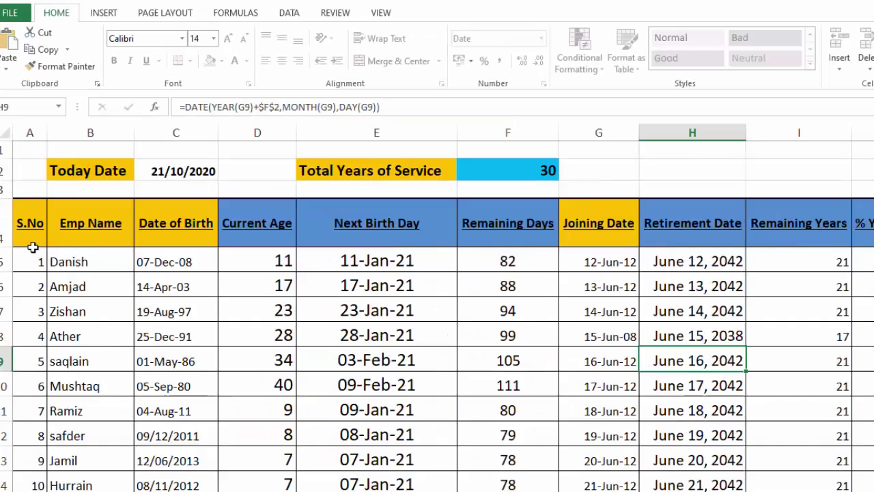
Step: Select the first three columns and unprotect the sheet with its password
drag(30, 233, 177, 266)
drag(177, 300, 179, 478)
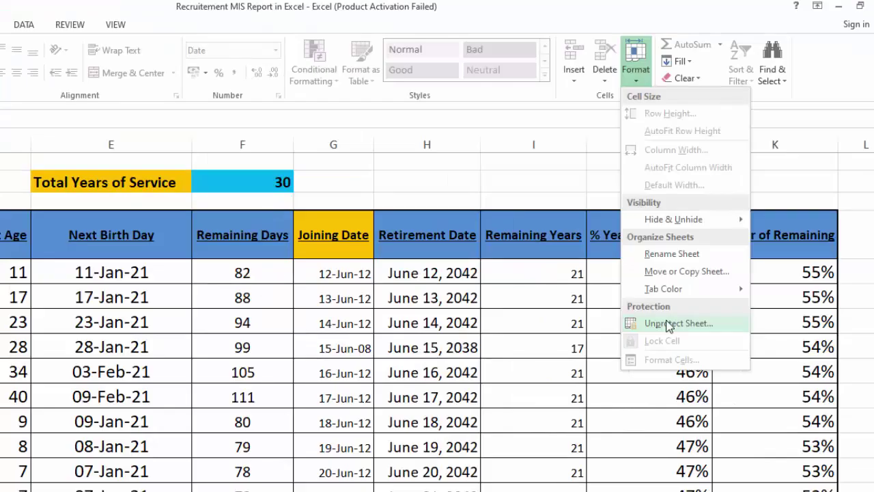
click(670, 378)
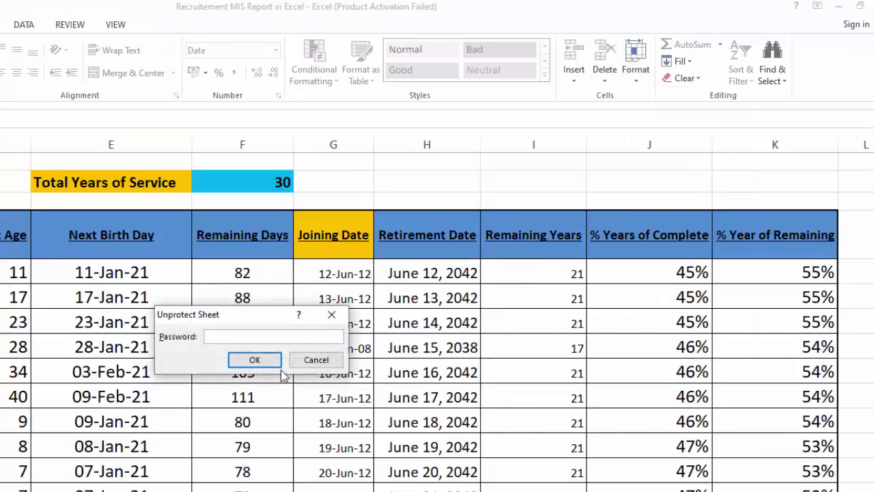
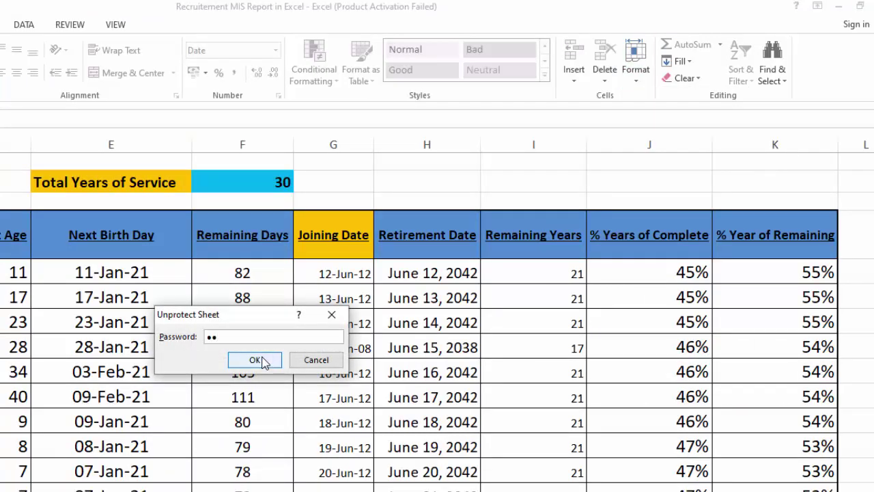
click(268, 363)
Step: Test-edit the 28-Jan-21 birthday cell, then undo and escape to keep its formula
click(186, 351)
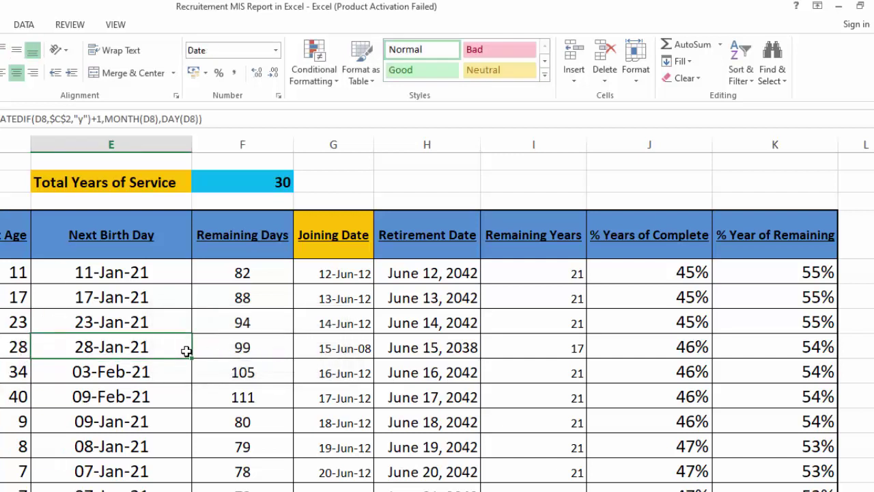
text(qw)
key(ctrl+z)
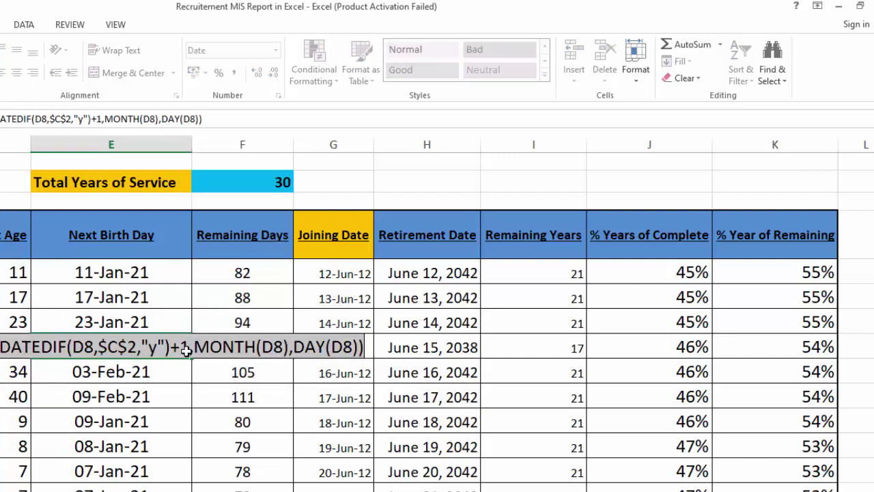
key(Escape)
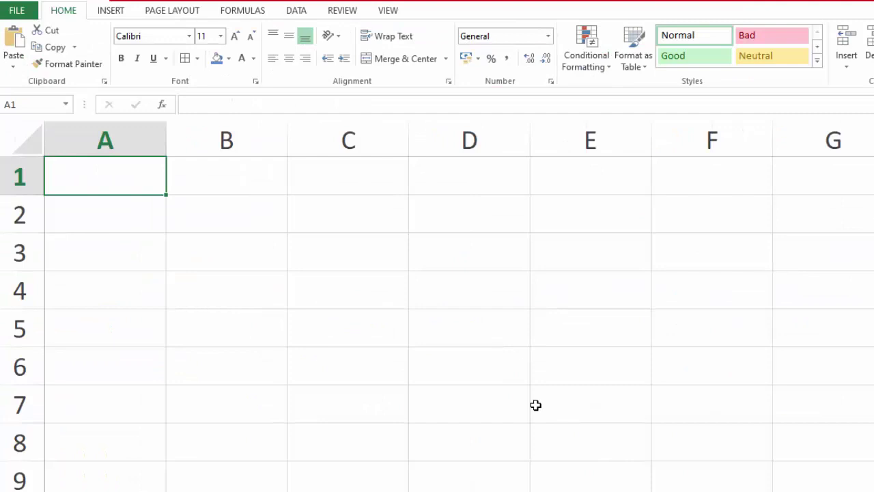
Step: Enter 'Microsoft Office' in A1, trying and undoing a double-click AutoFit of column A
text(M)
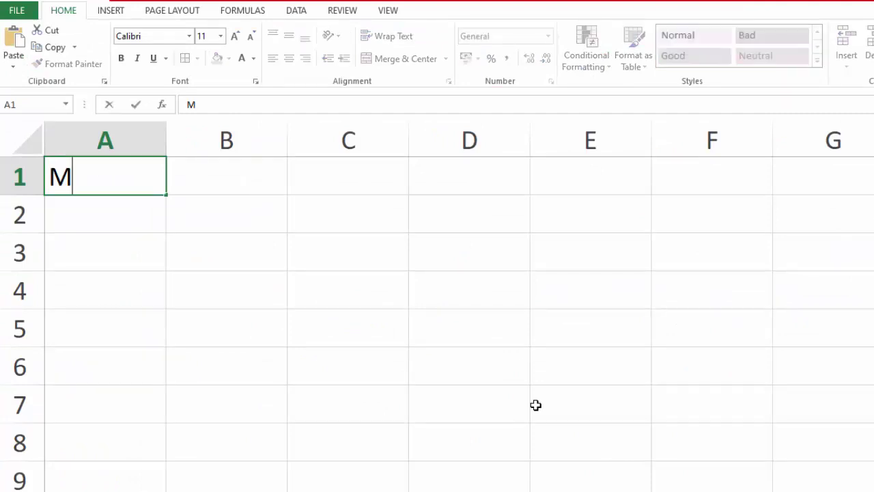
text(icrosoft)
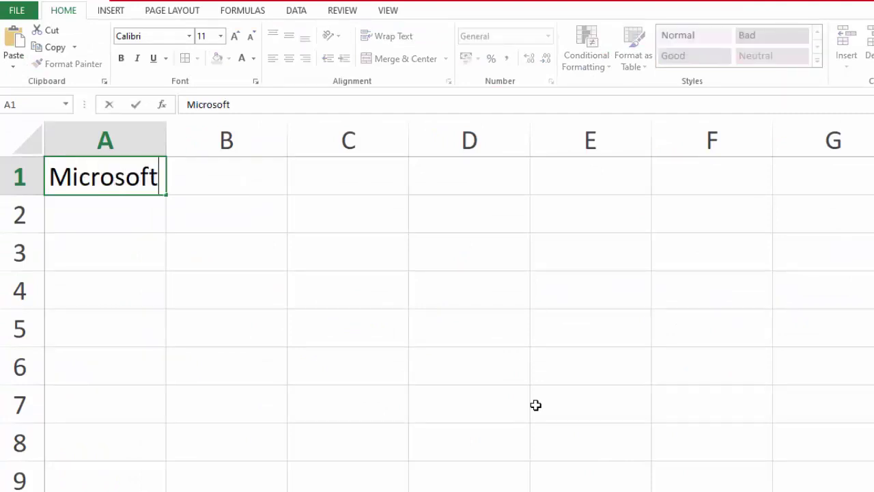
text( O)
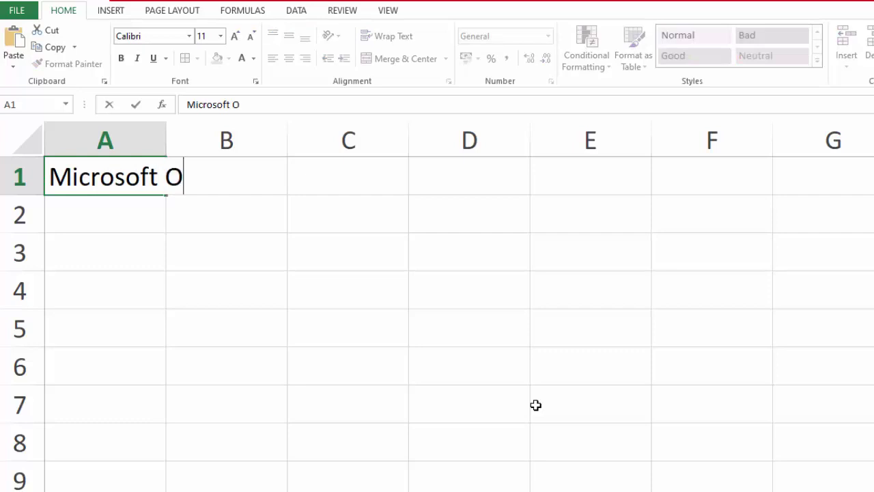
text(ffice)
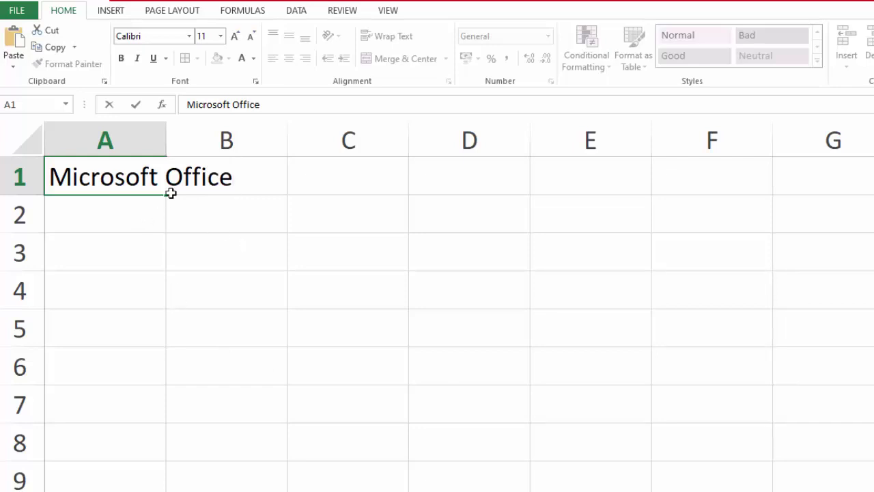
click(193, 284)
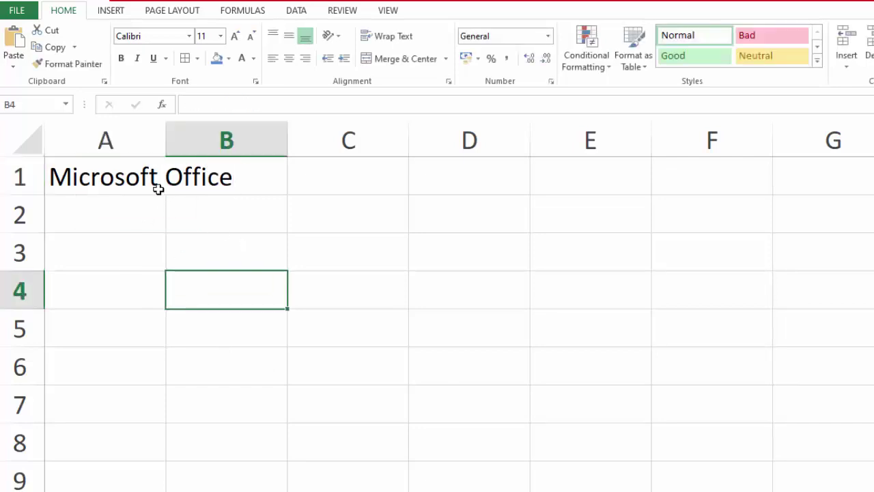
double_click(163, 143)
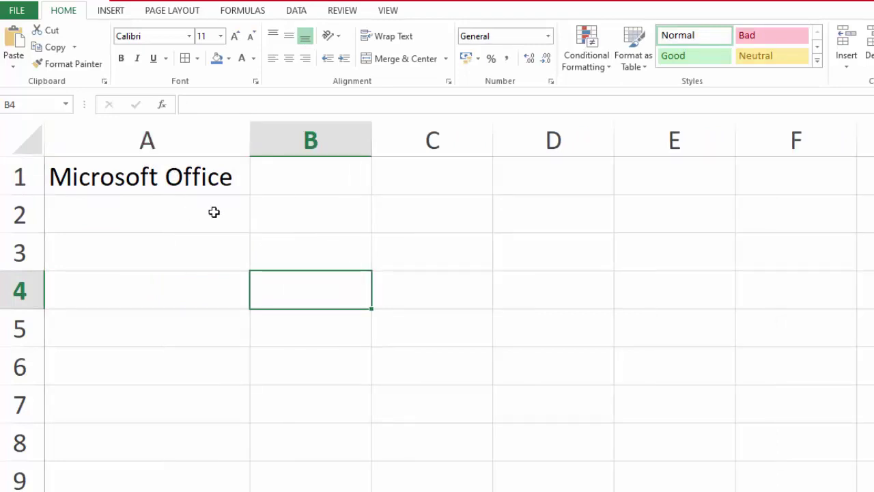
key(ctrl+z)
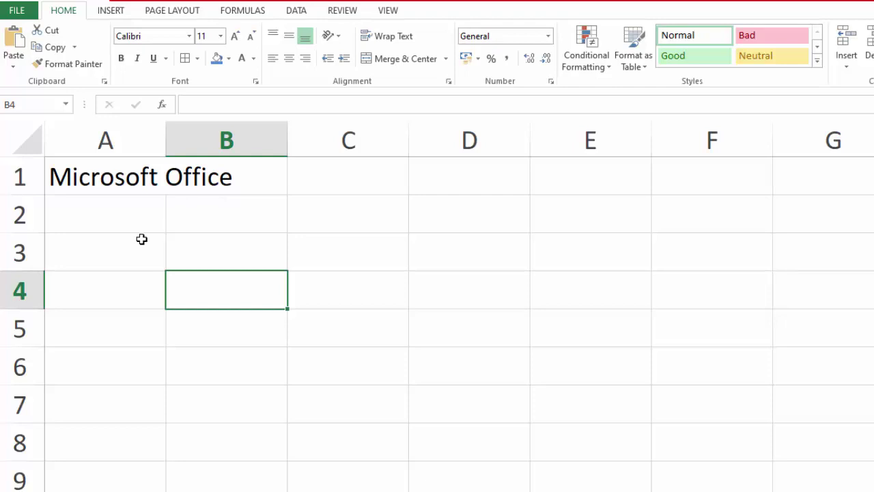
Step: AutoFit column A to 'Microsoft Office' using the Alt, O, C, A shortcut
key(ctrl+Home)
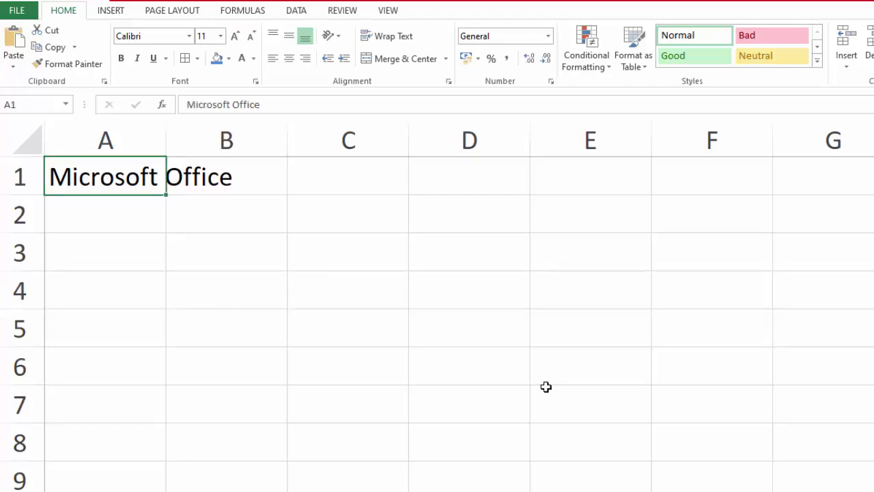
key(alt)
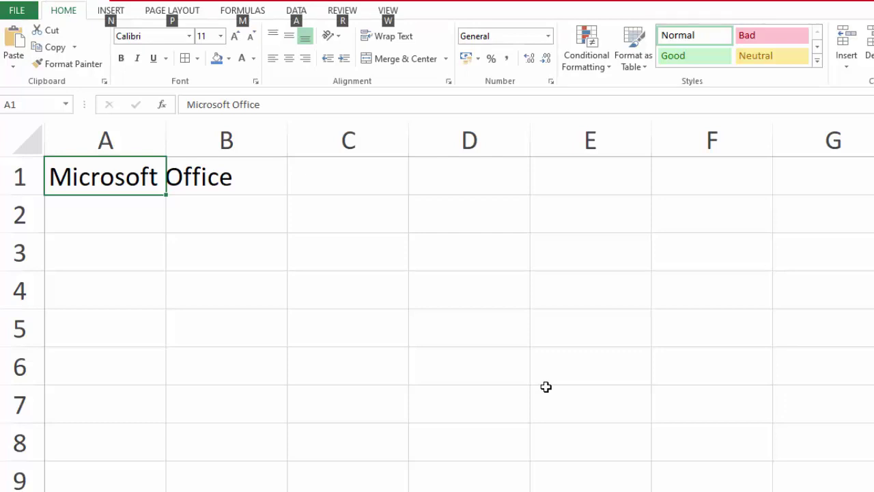
key(o)
key(c)
key(a)
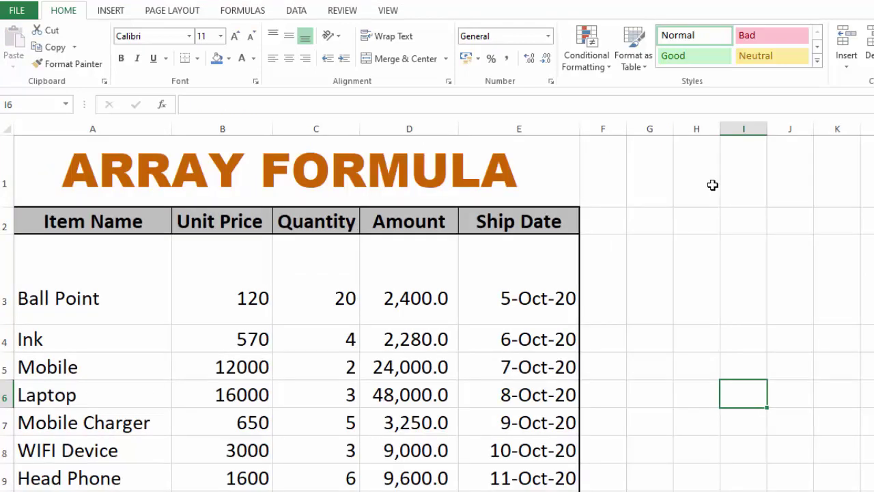
Step: Narrow the Ship Date column E so it fits its dates closely
drag(580, 132, 563, 133)
click(677, 269)
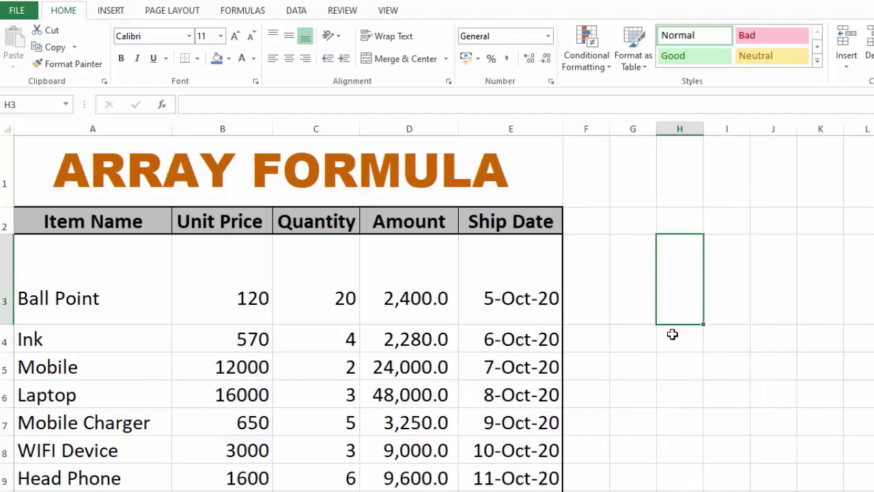
click(725, 382)
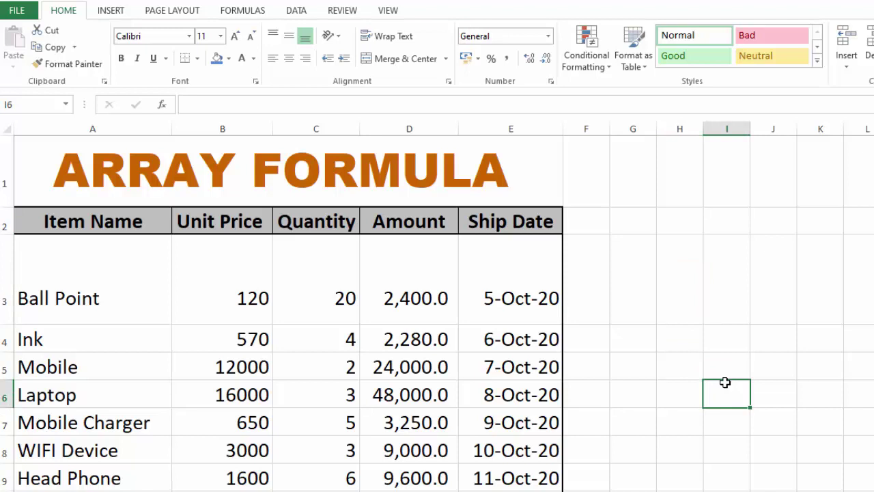
Step: Insert the wise-man quote picture over columns A–C and start picking a sheet background
click(111, 11)
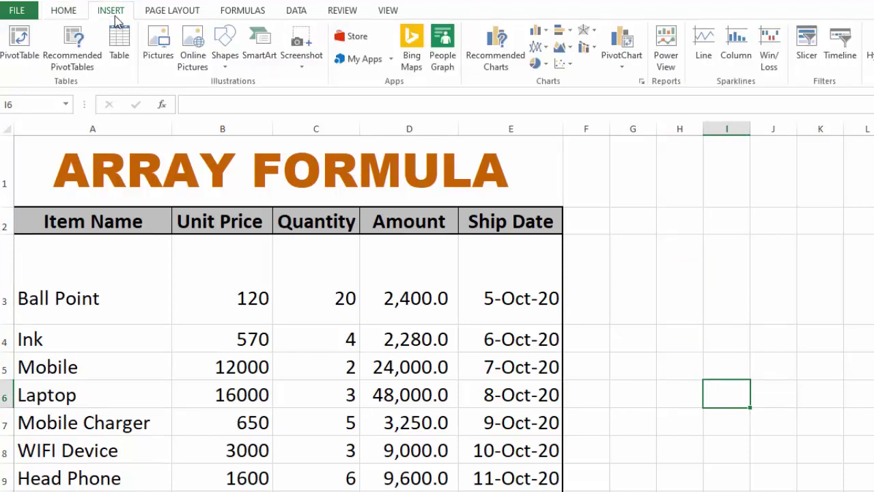
click(156, 54)
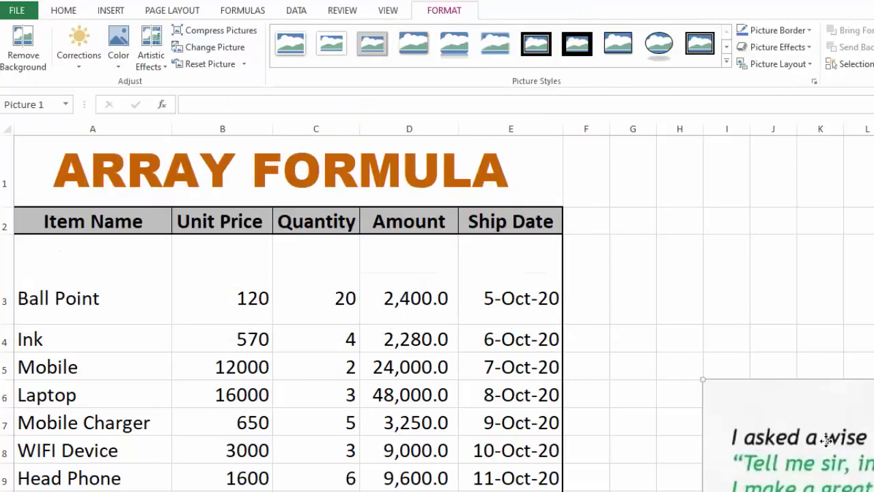
mouse_move(835, 447)
mouse_down()
mouse_move(327, 222)
mouse_move(234, 171)
mouse_move(505, 351)
mouse_up()
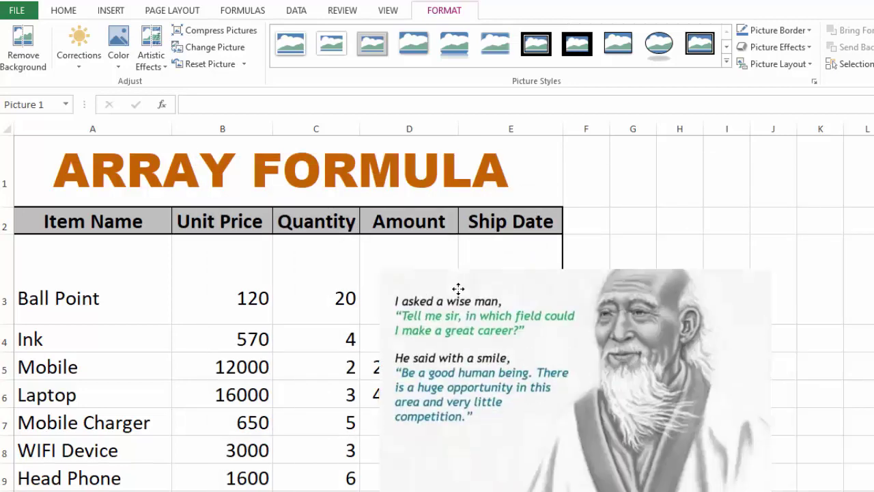
drag(585, 375, 353, 232)
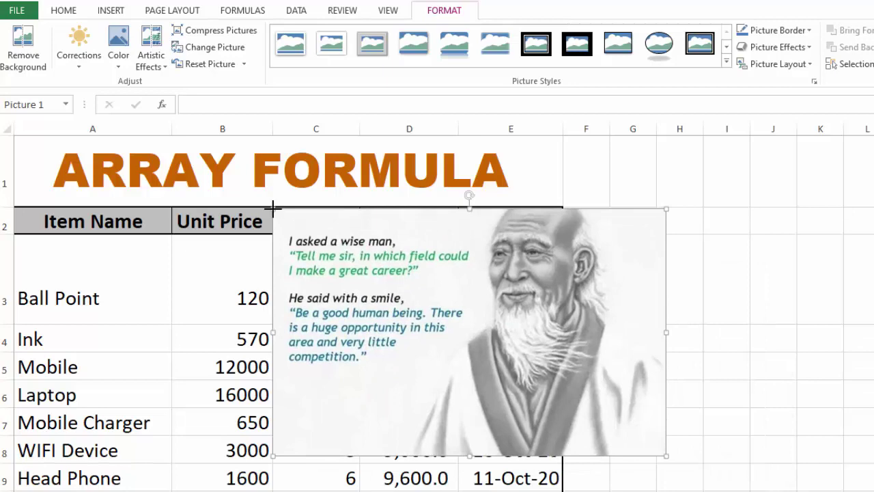
drag(273, 217, 392, 275)
drag(274, 295, 171, 294)
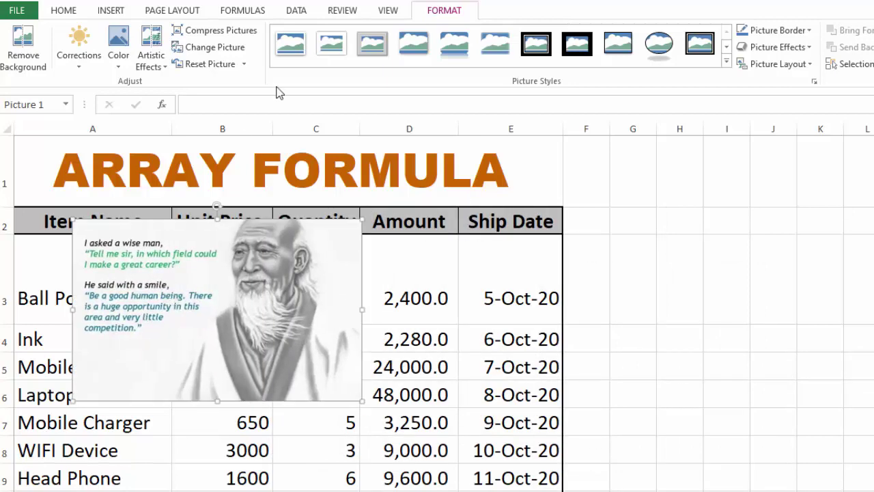
click(174, 11)
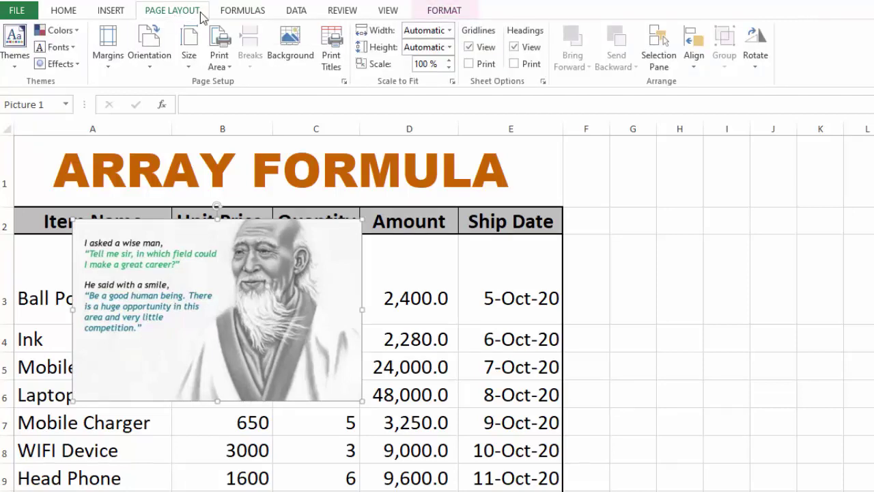
click(290, 60)
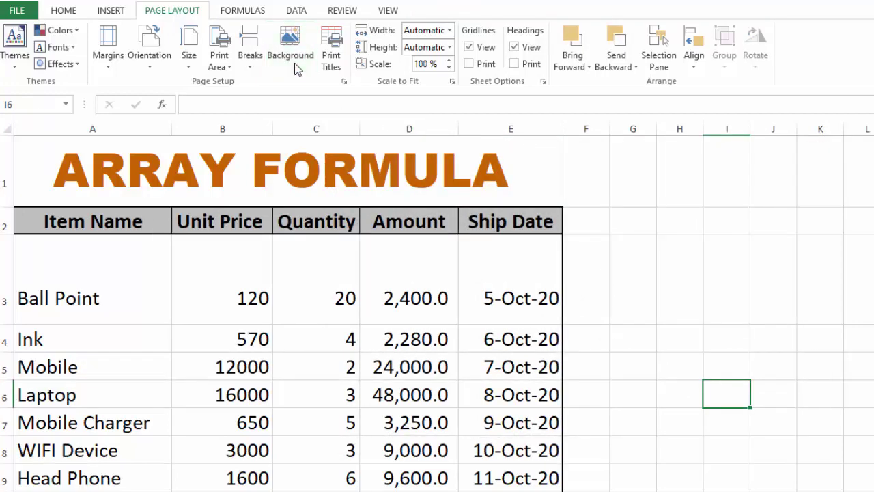
click(294, 63)
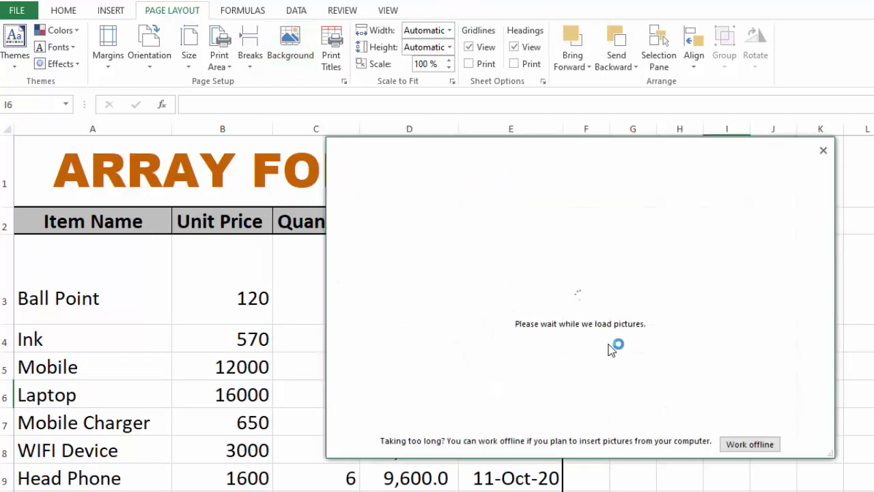
click(749, 444)
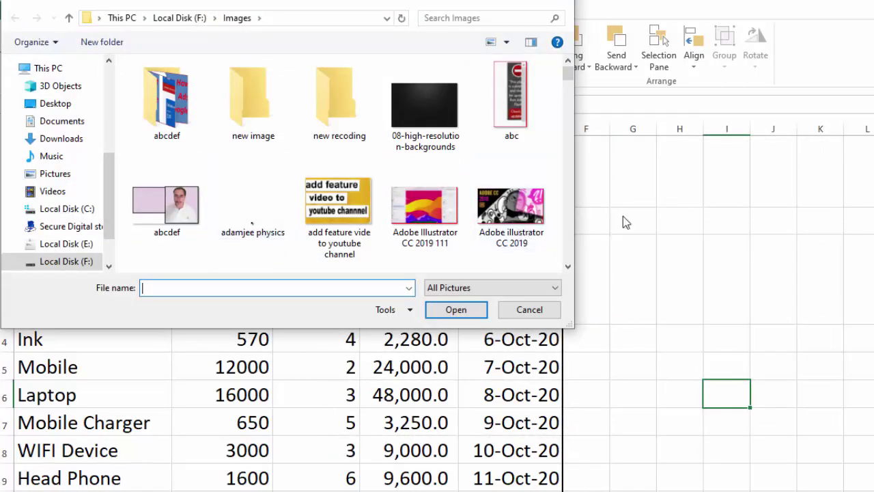
scroll(571, 231, down, 5)
scroll(571, 231, down, 5)
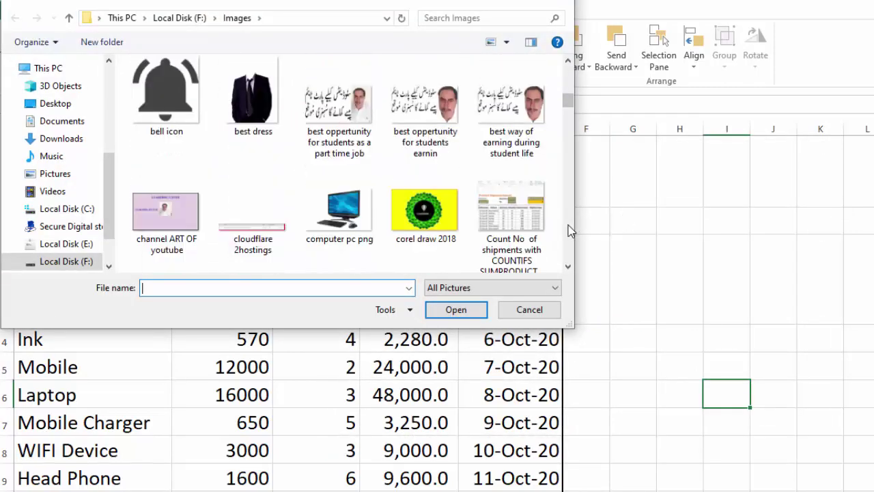
scroll(571, 231, down, 2)
scroll(571, 231, down, 2)
scroll(571, 231, down, 5)
scroll(571, 231, down, 3)
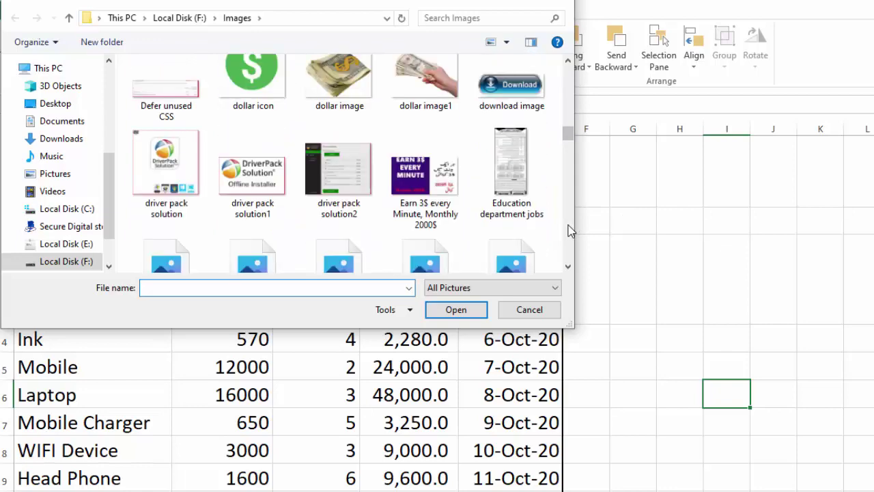
scroll(571, 231, down, 2)
scroll(571, 230, down, 3)
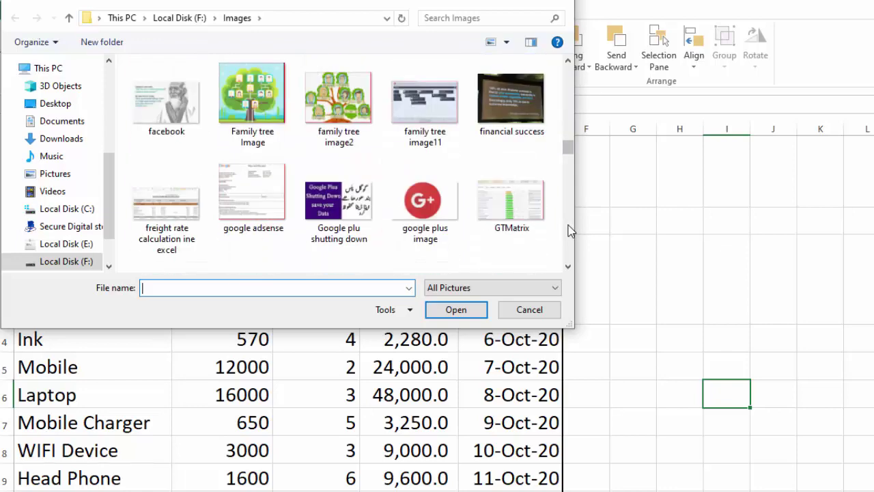
click(169, 122)
click(457, 312)
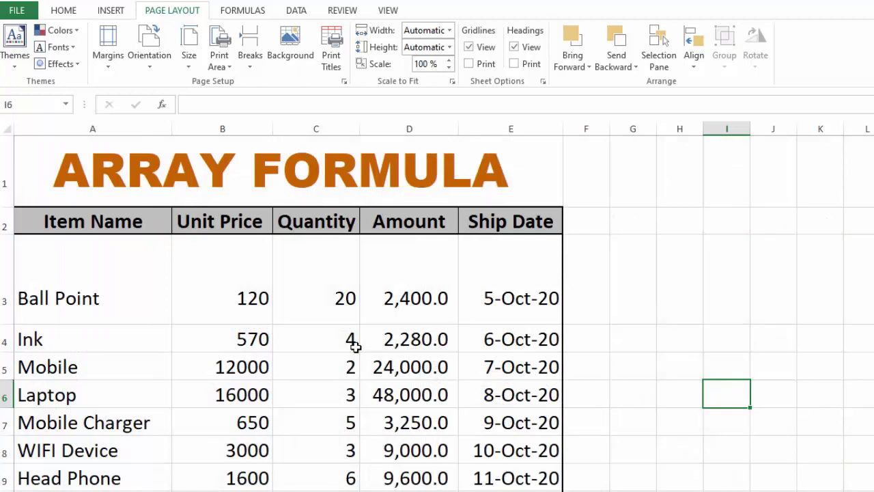
Step: Copy the Total and Percent Tax table A3:B10 on the tax sheet and show the paste options
click(729, 447)
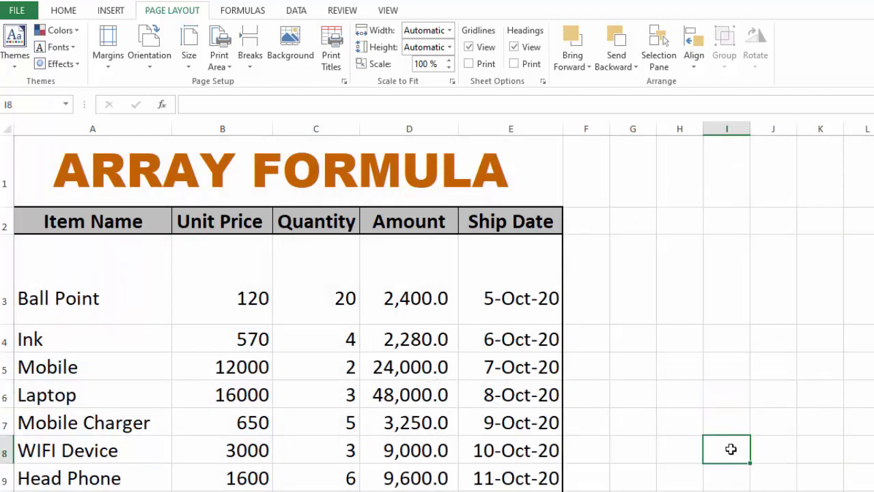
click(67, 20)
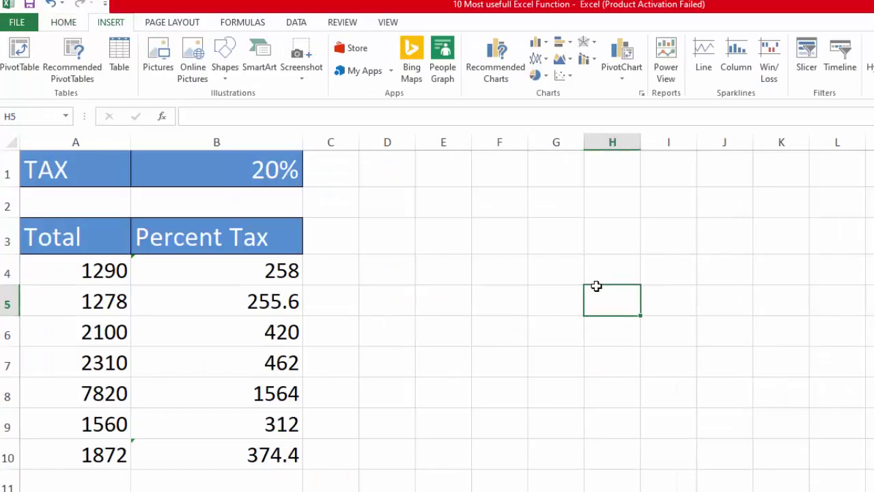
drag(69, 225, 186, 444)
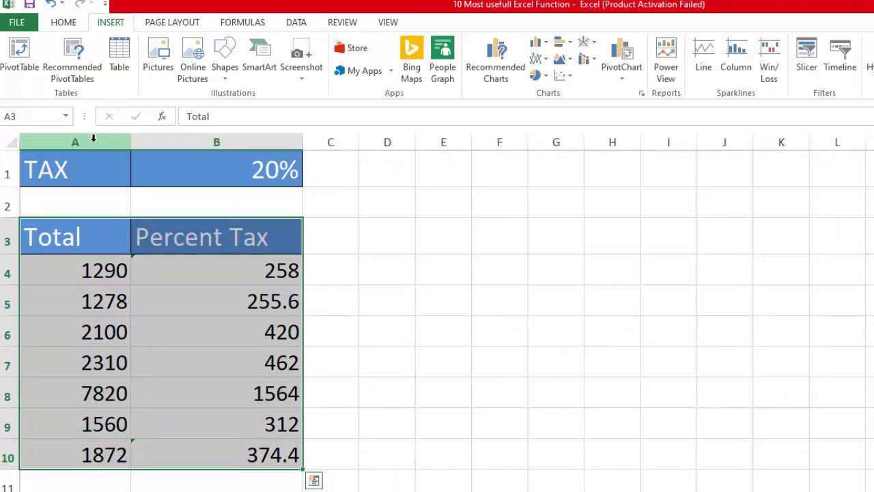
key(ctrl+c)
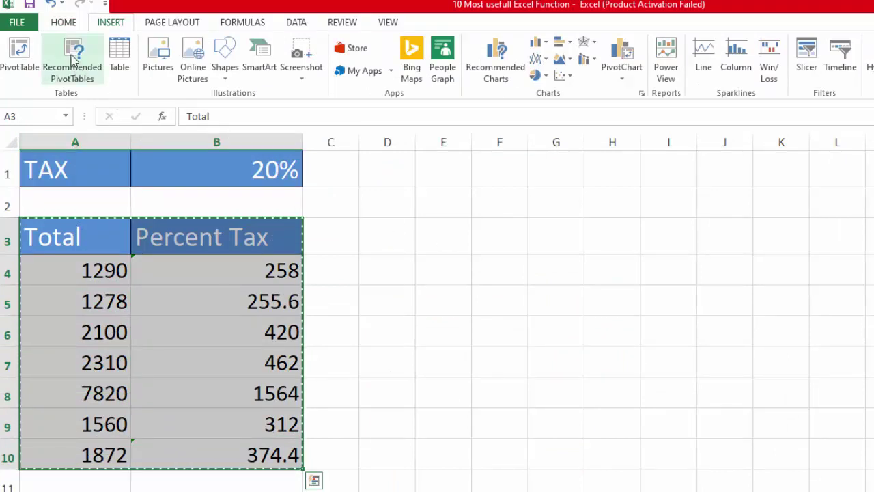
click(63, 22)
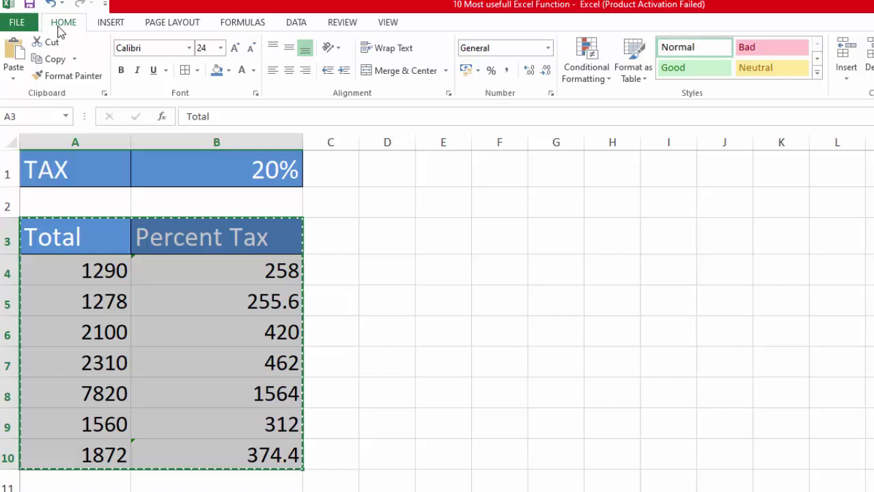
click(14, 78)
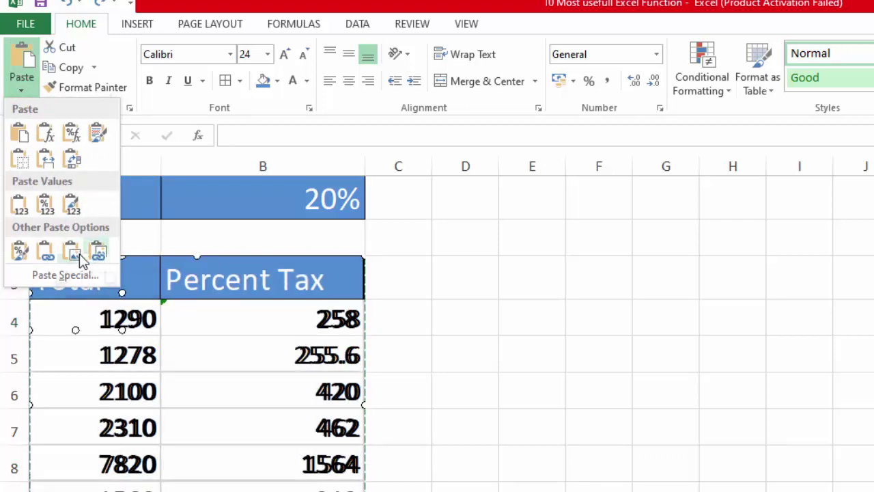
Step: Paste the table as a picture, trial-paste it at I3, and move the picture near column L
click(75, 252)
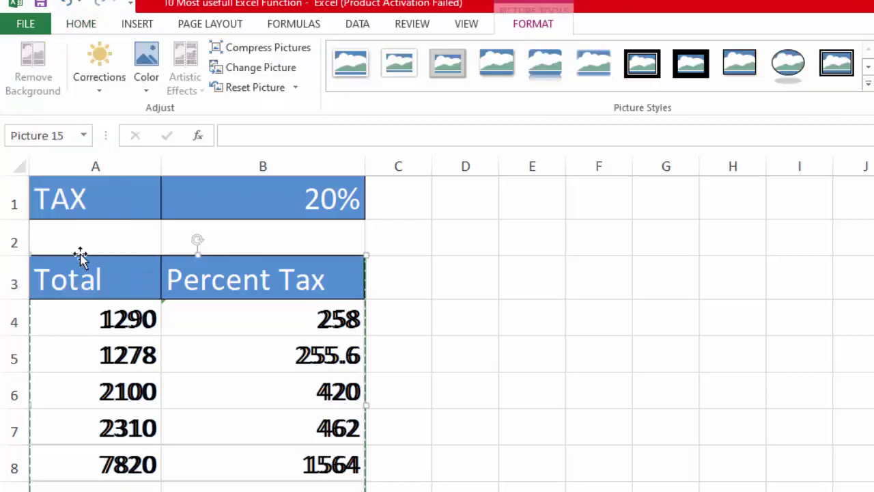
click(814, 275)
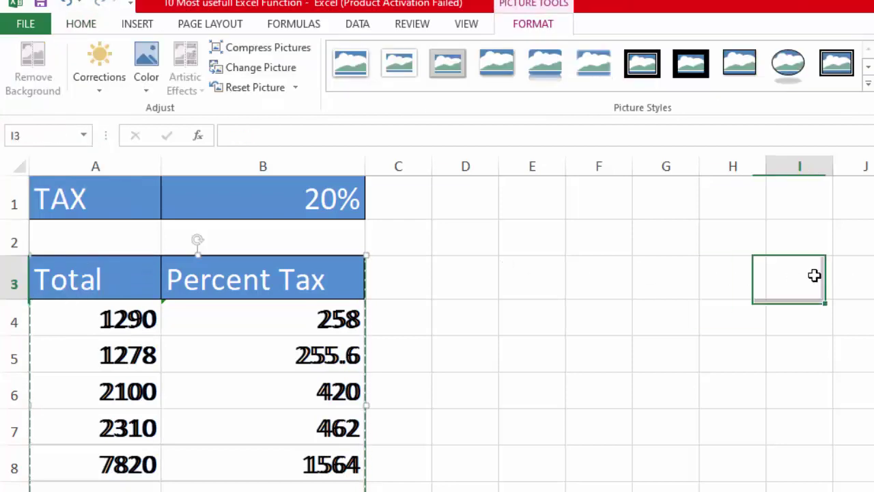
key(ctrl+v)
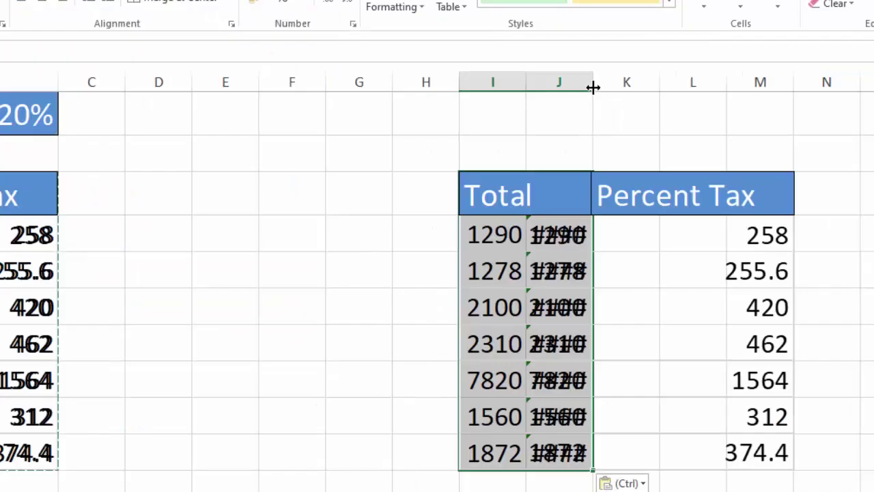
double_click(592, 85)
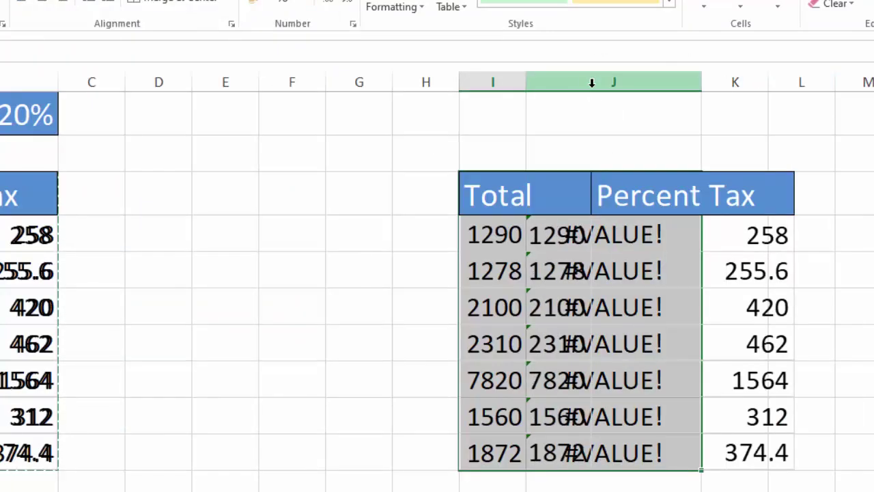
key(ctrl+z)
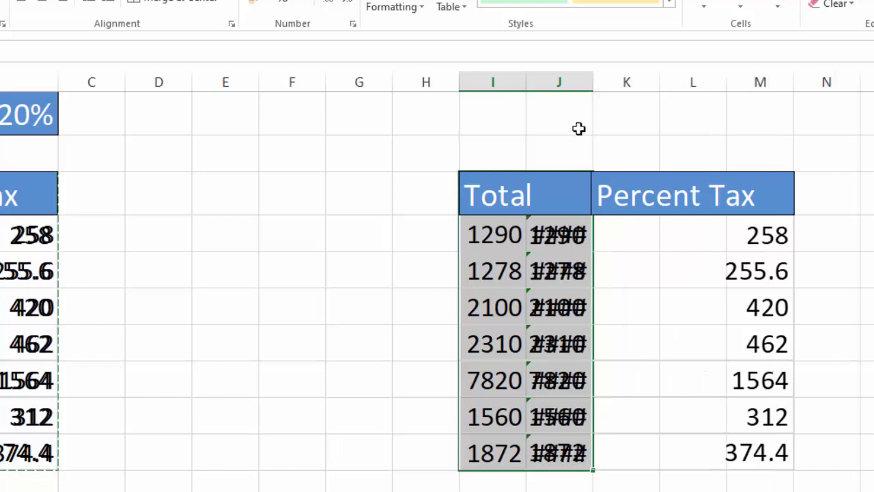
drag(574, 202, 750, 181)
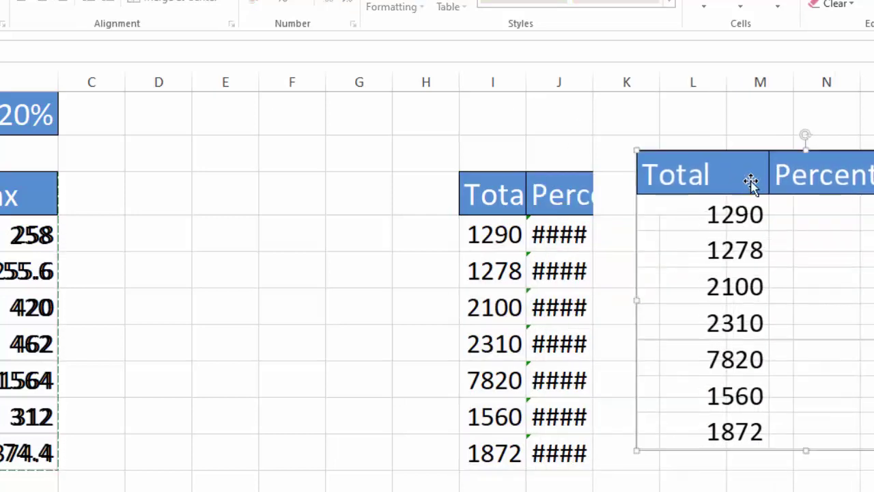
Step: Clear All from the trial pasted range I3:J10
drag(507, 195, 560, 451)
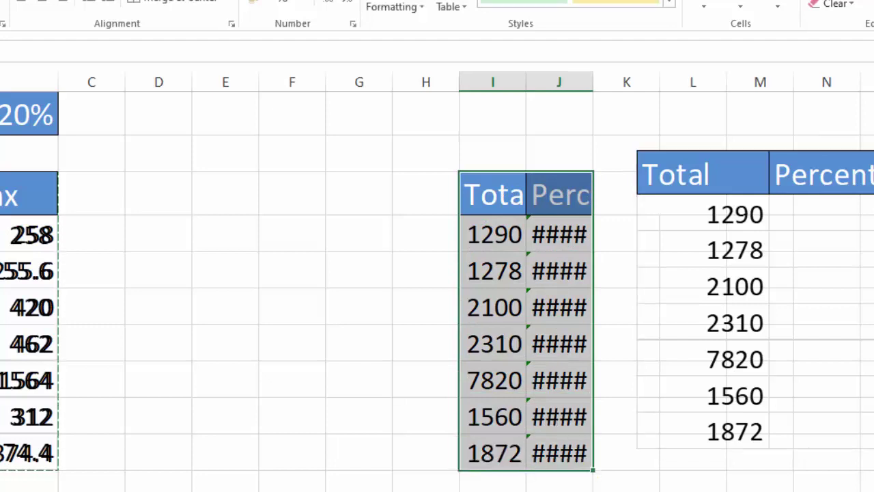
click(850, 6)
click(840, 31)
click(560, 178)
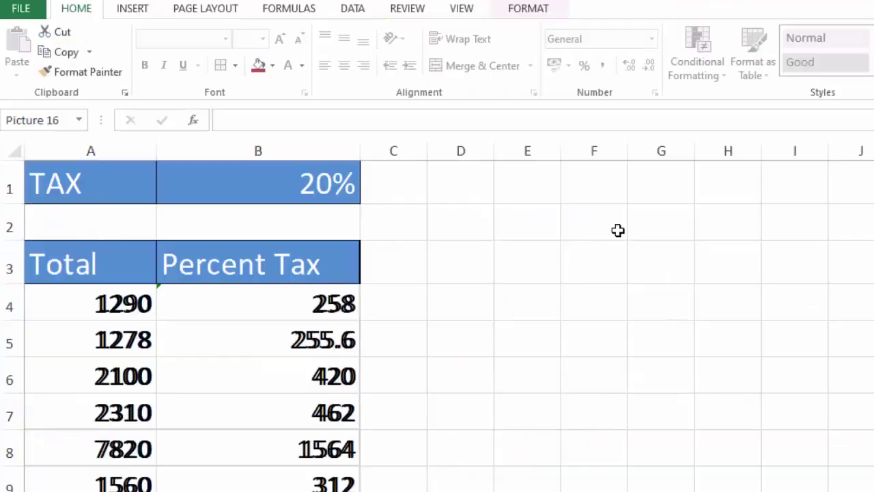
click(537, 231)
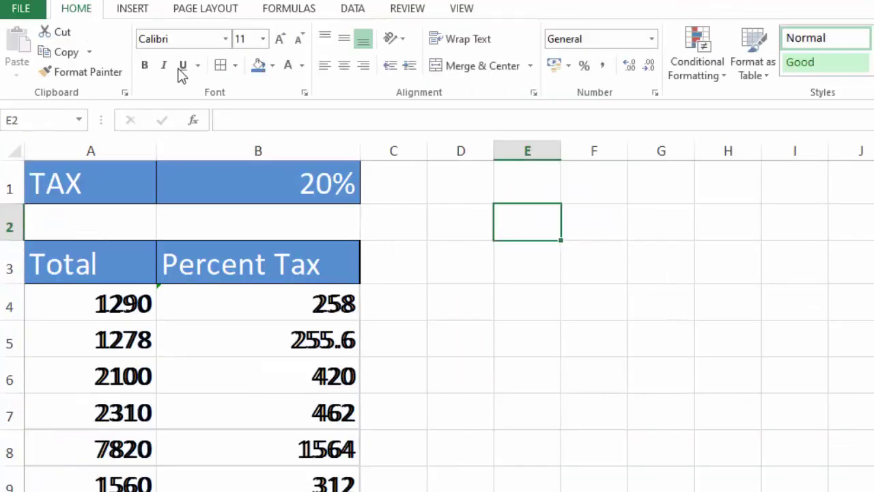
Step: Insert the facebook quote picture from F:\Images onto the 20% tax sheet
click(133, 10)
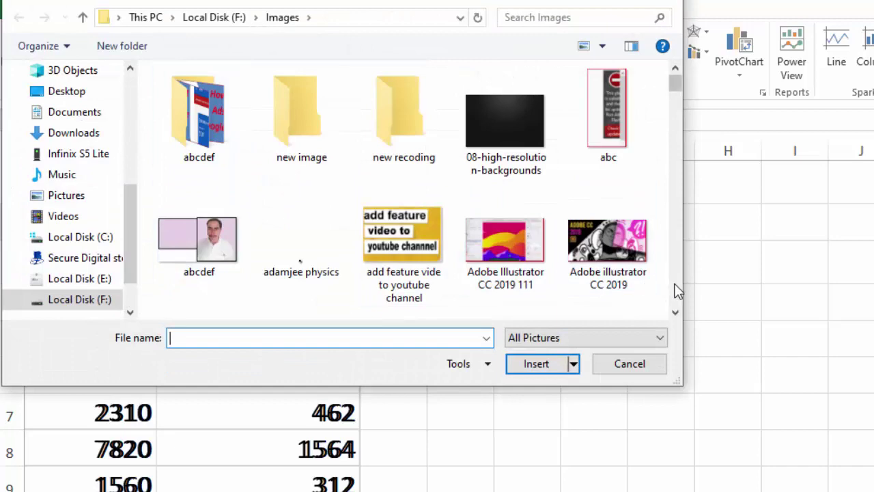
scroll(674, 286, down, 2)
scroll(678, 290, down, 2)
scroll(678, 291, down, 1)
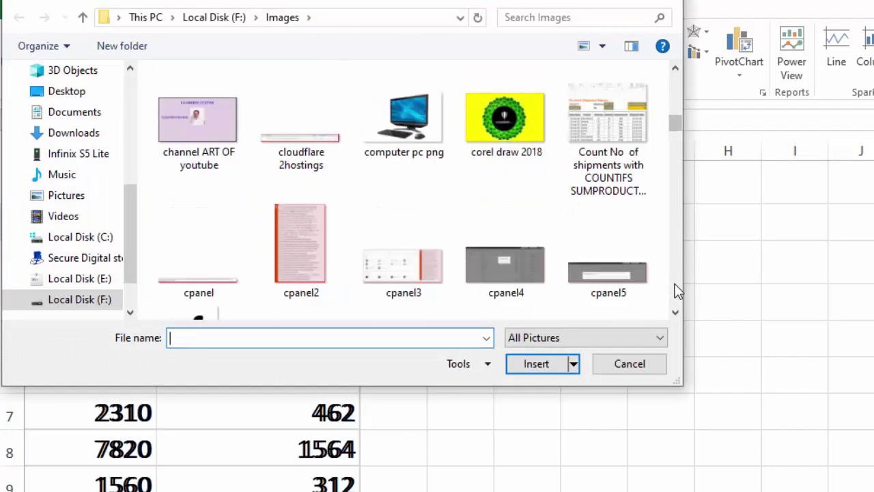
scroll(678, 290, down, 2)
scroll(678, 290, down, 1)
scroll(678, 290, down, 1)
scroll(678, 290, down, 2)
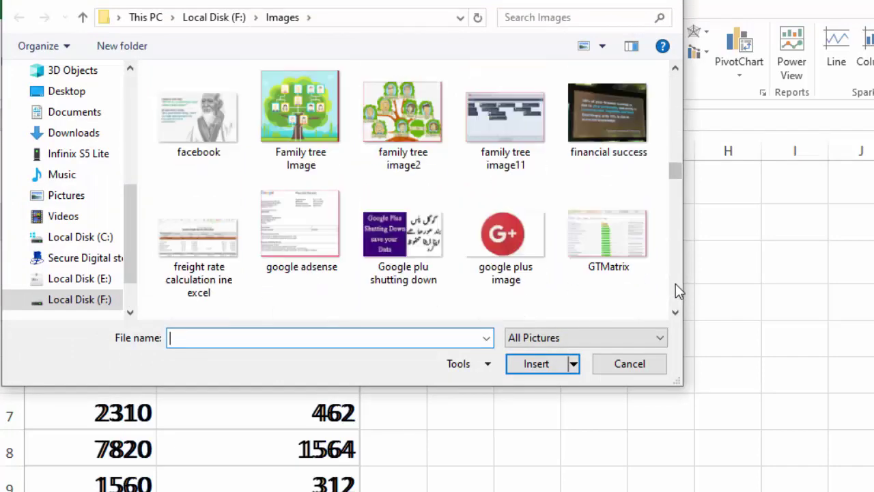
click(202, 136)
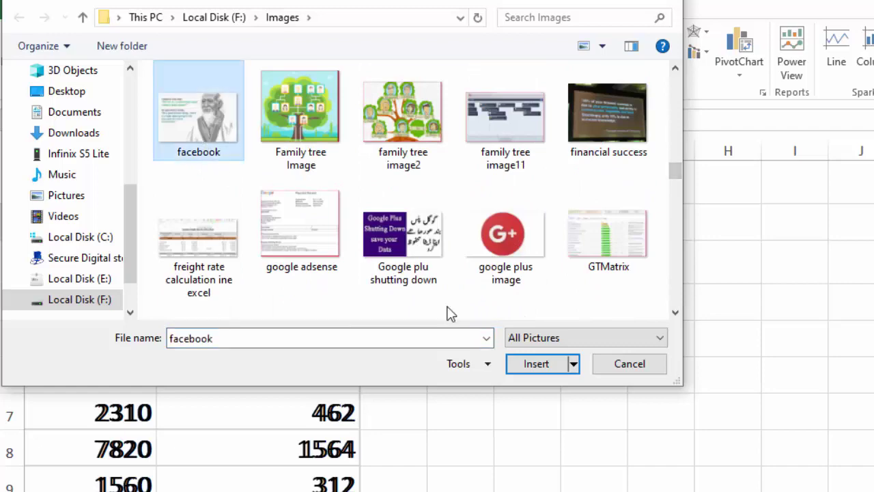
click(532, 368)
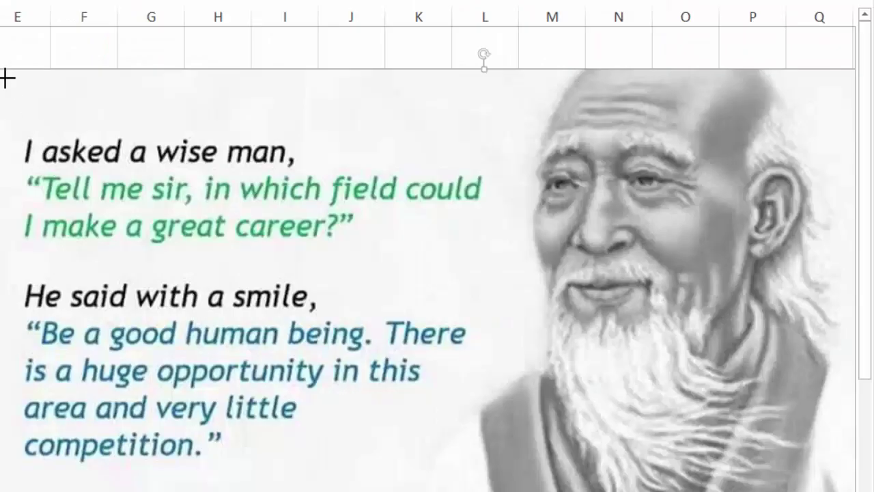
Step: Shrink the quote image from its corner and place it under the Total/Percent Tax header
mouse_move(6, 78)
mouse_down()
mouse_move(705, 487)
mouse_move(539, 163)
mouse_up()
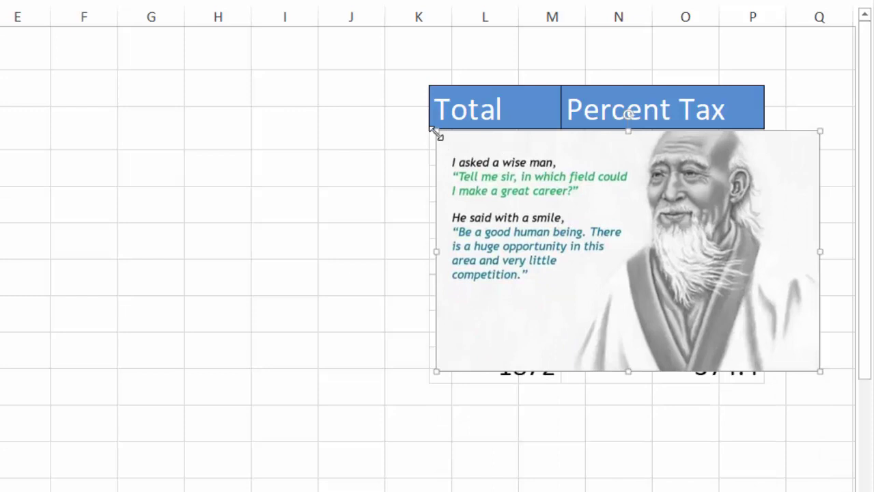
drag(437, 131, 480, 157)
drag(560, 211, 512, 176)
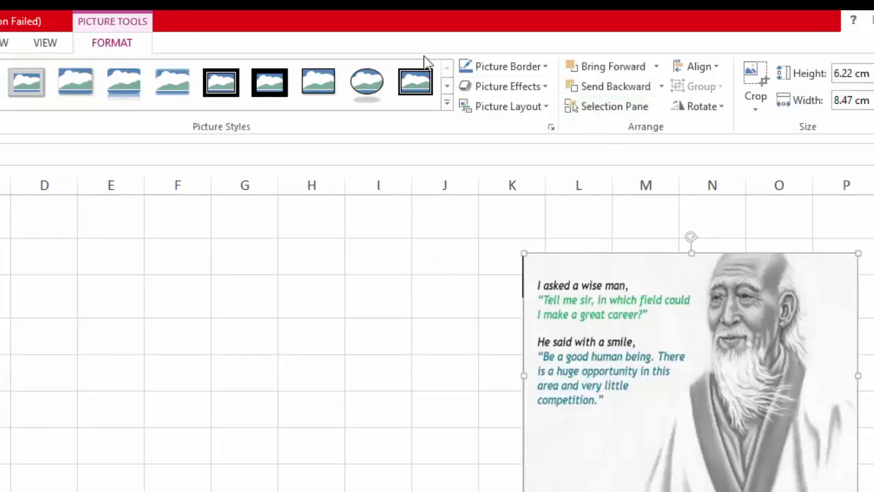
Step: Send the quote image backward so it sits behind the table picture
click(660, 89)
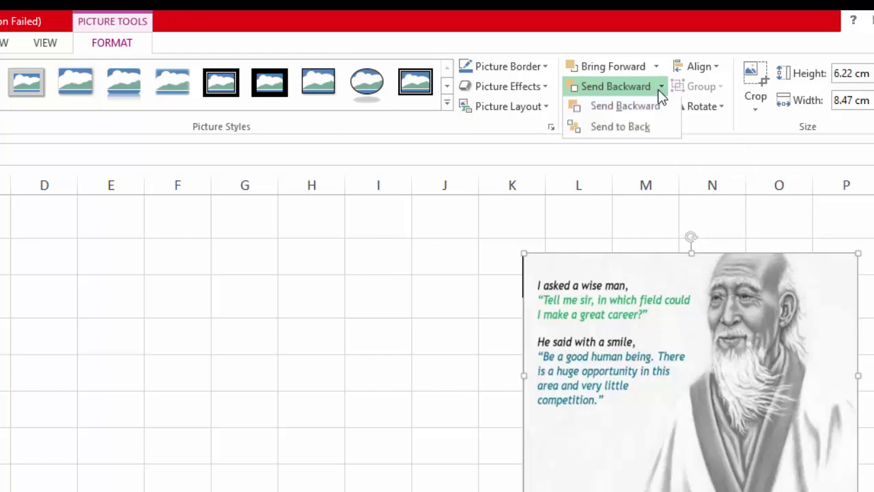
click(628, 107)
click(352, 434)
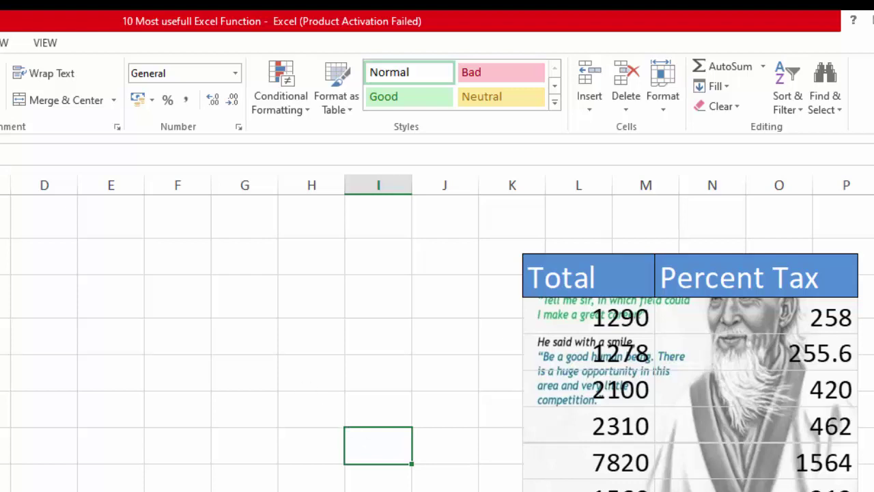
scroll(374, 78, down, 2)
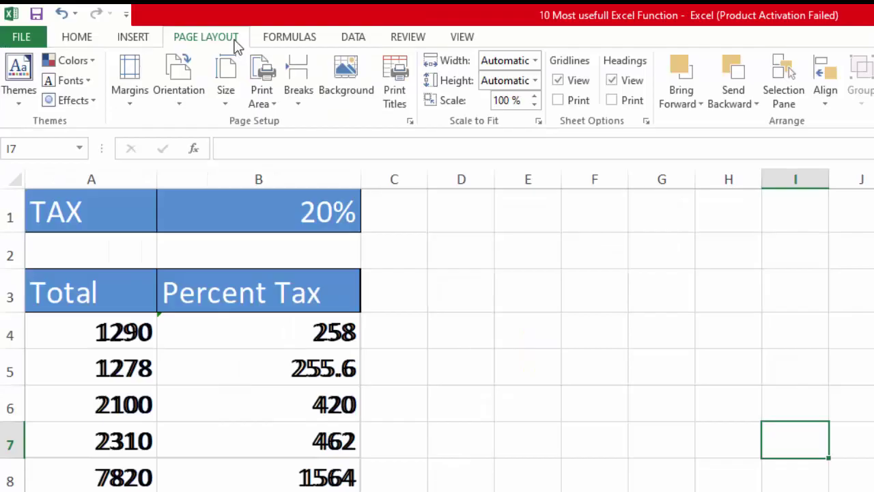
Step: Return to the Home ribbon and move to the worksheet with Microsoft Office in A1
click(91, 47)
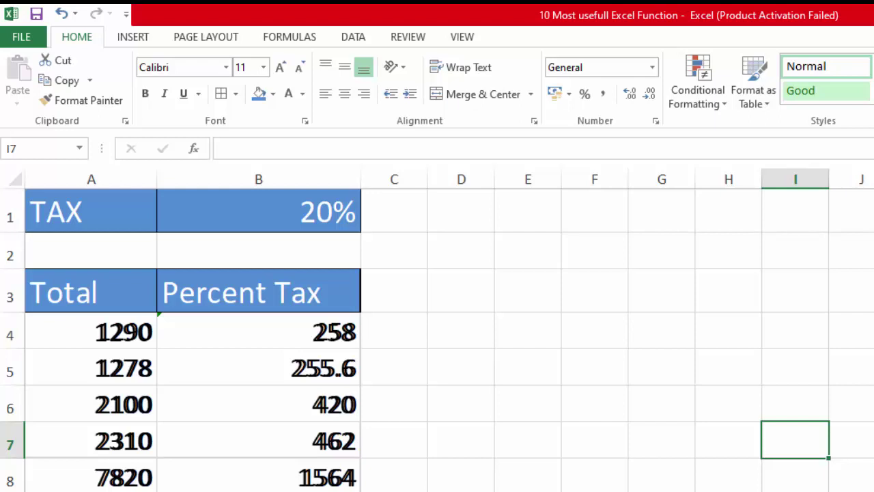
key(Right)
key(Down)
key(Down)
key(Down)
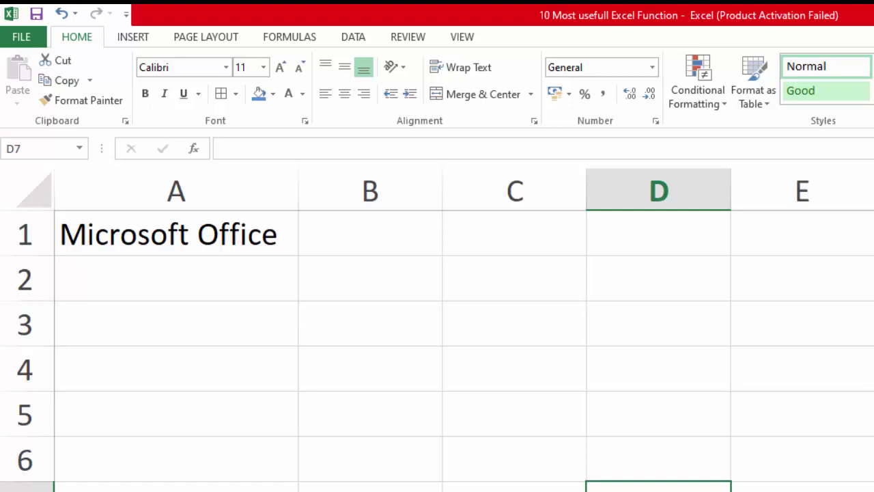
Step: Enter 33 in cell C5 and reopen it in edit mode
click(479, 409)
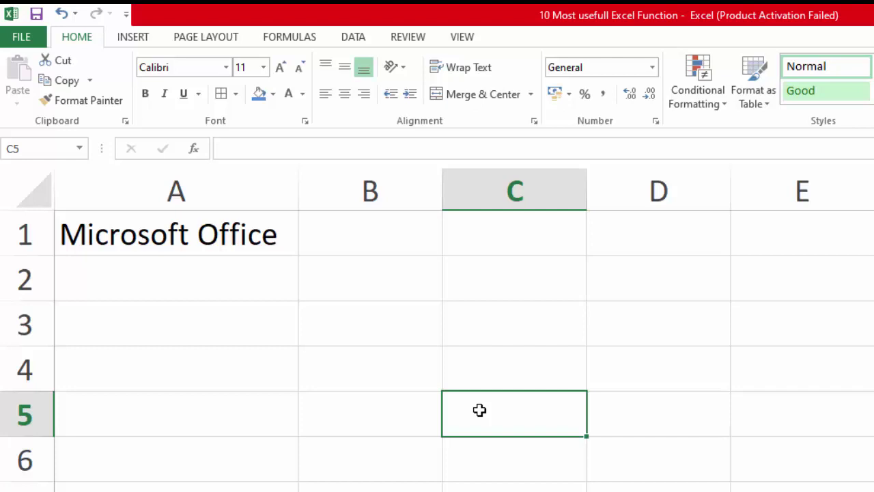
text(33)
key(Return)
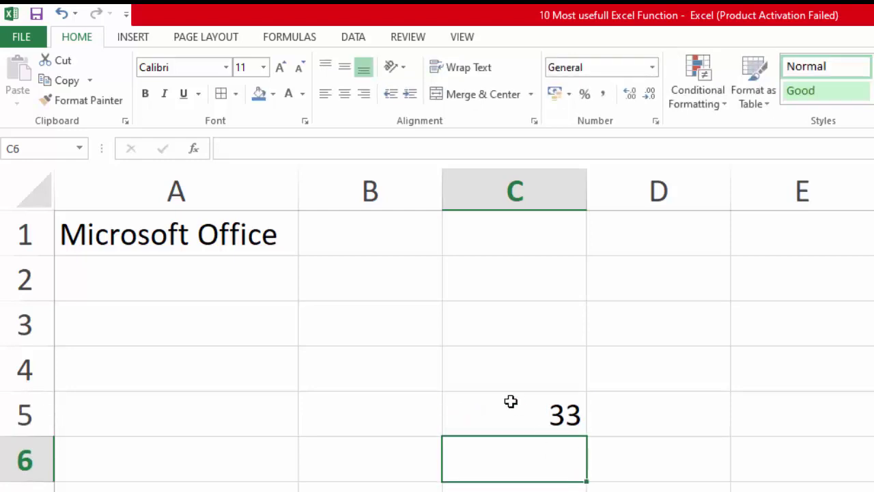
click(529, 414)
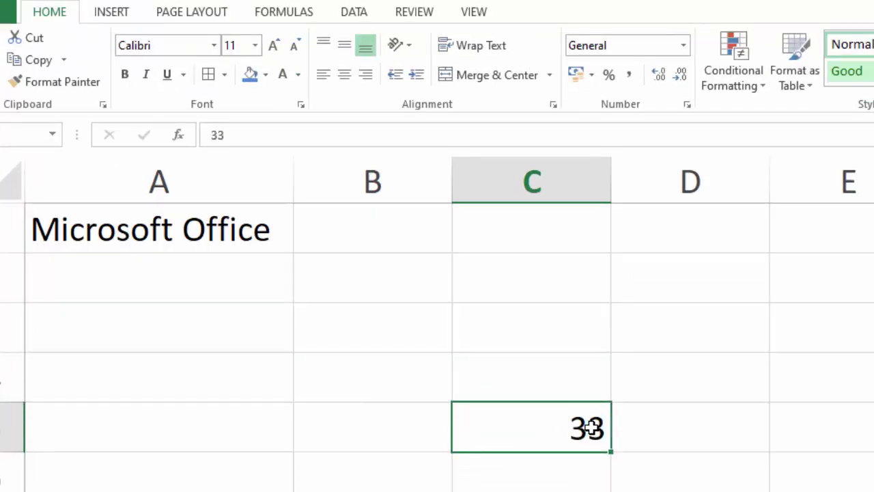
double_click(592, 428)
Step: Superscript the last 3 of 33 in C5, then start retyping C5 with an apostrophe
drag(589, 428, 609, 428)
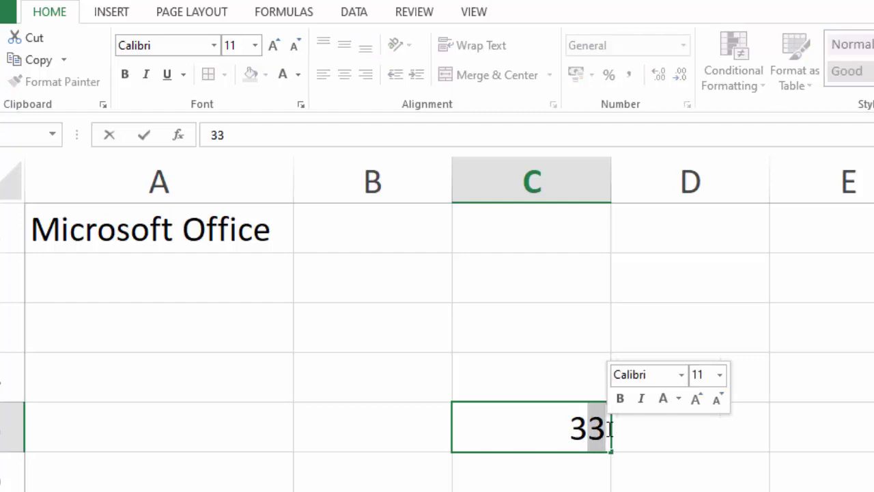
click(306, 107)
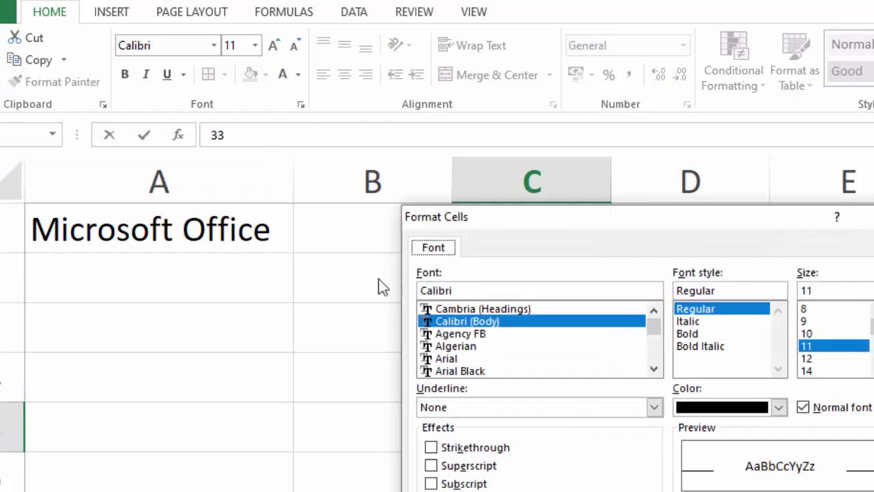
click(431, 465)
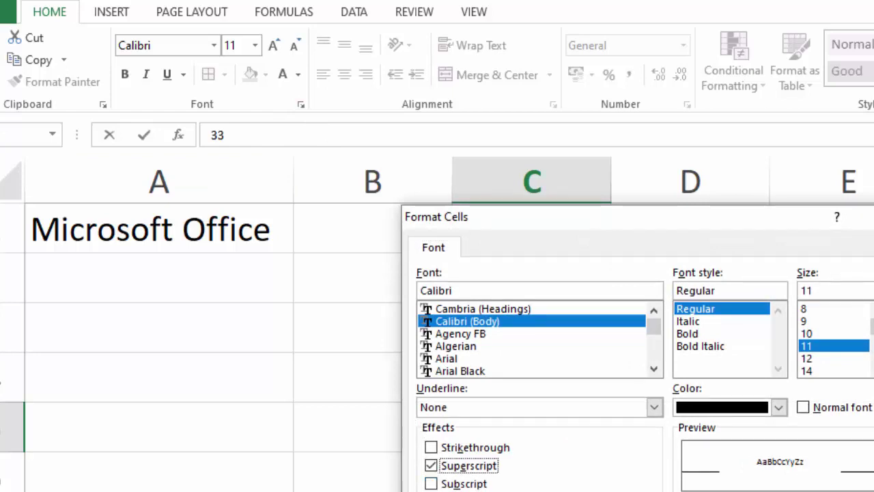
key(Return)
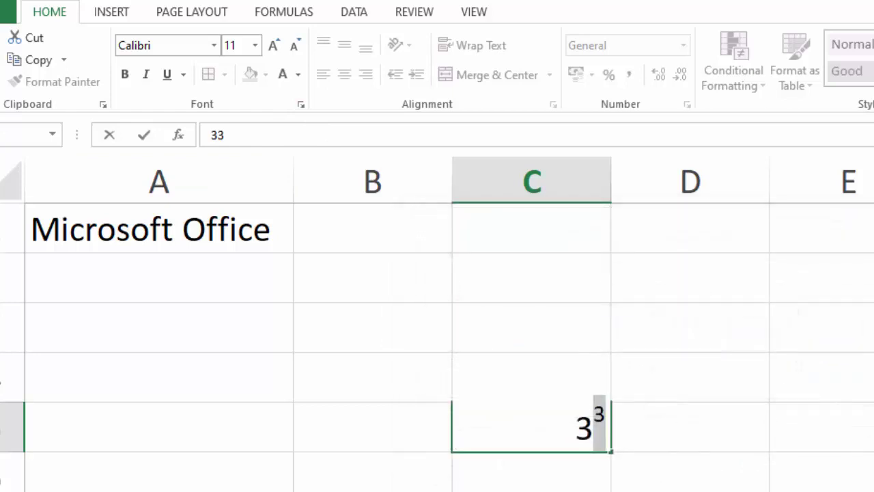
key(Tab)
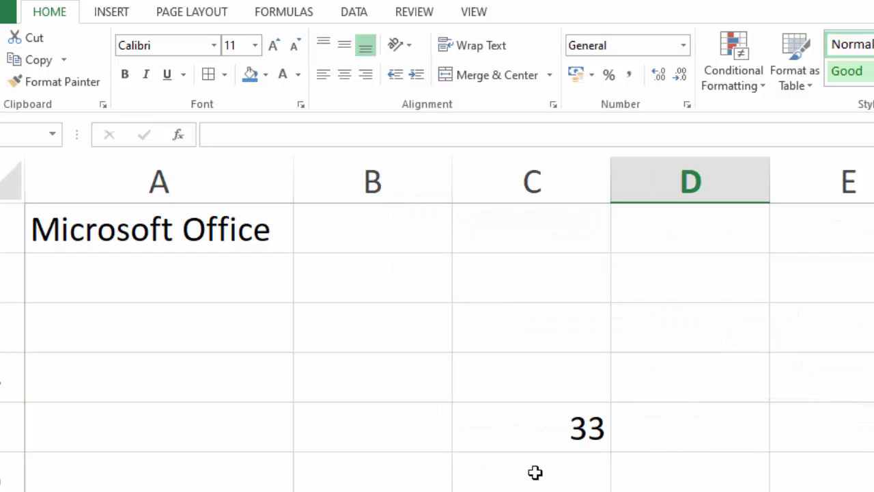
click(572, 422)
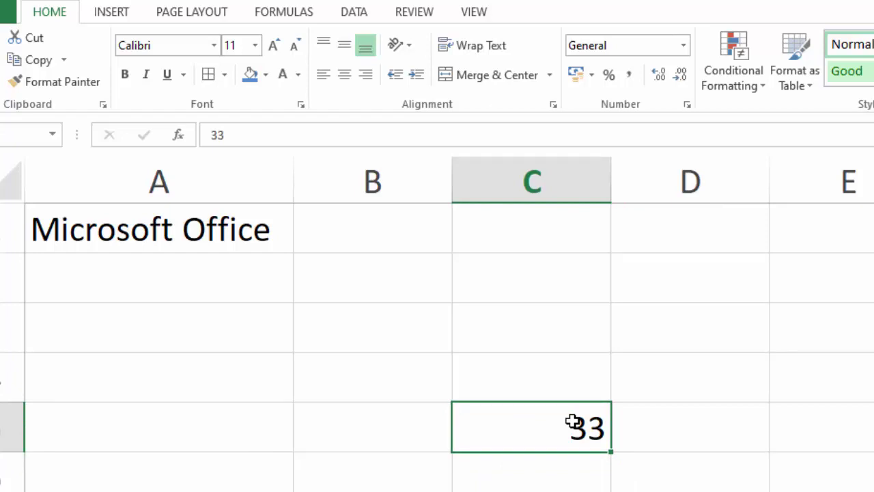
text(')
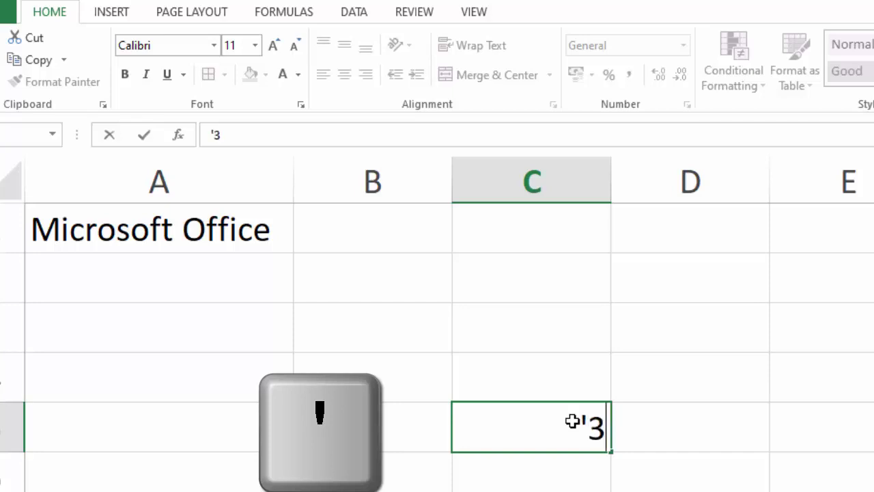
Step: Complete C5 as text '32 with the 2 formatted as superscript
text(2)
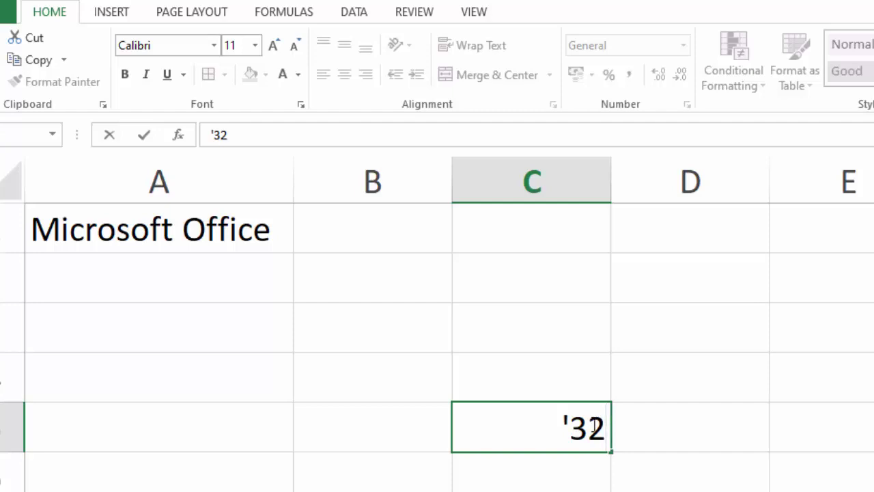
drag(605, 426, 598, 428)
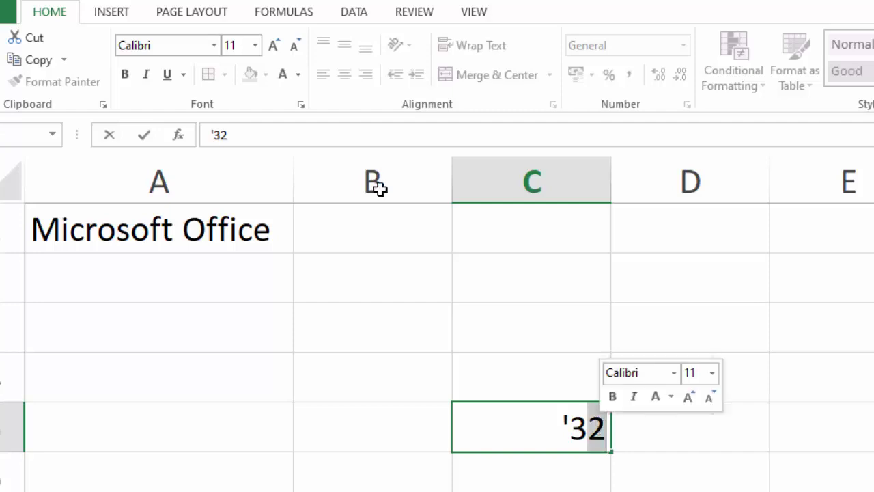
click(301, 105)
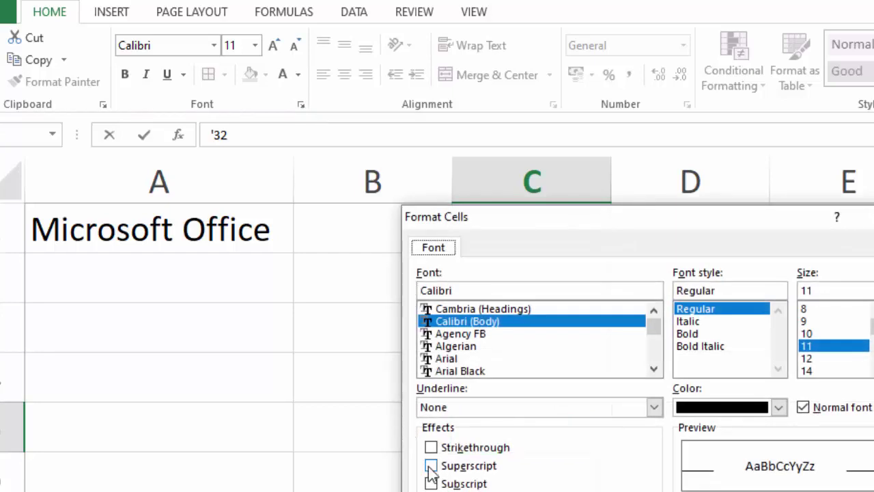
click(431, 465)
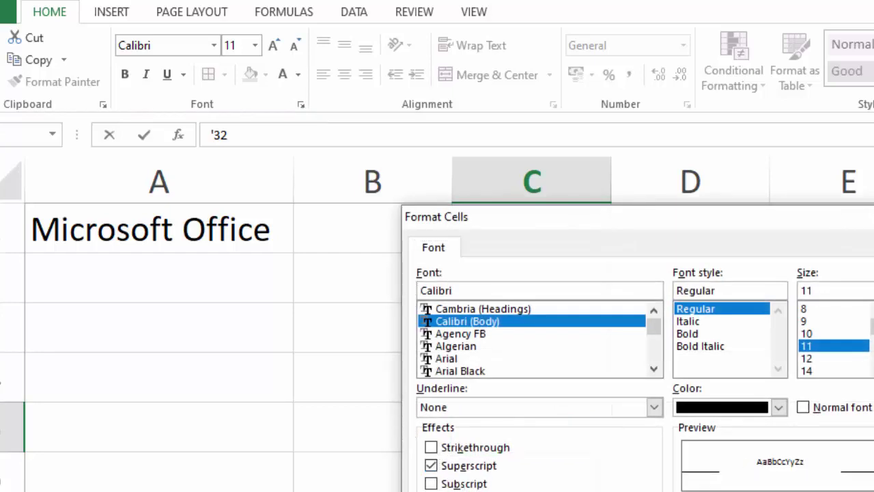
key(Return)
key(Tab)
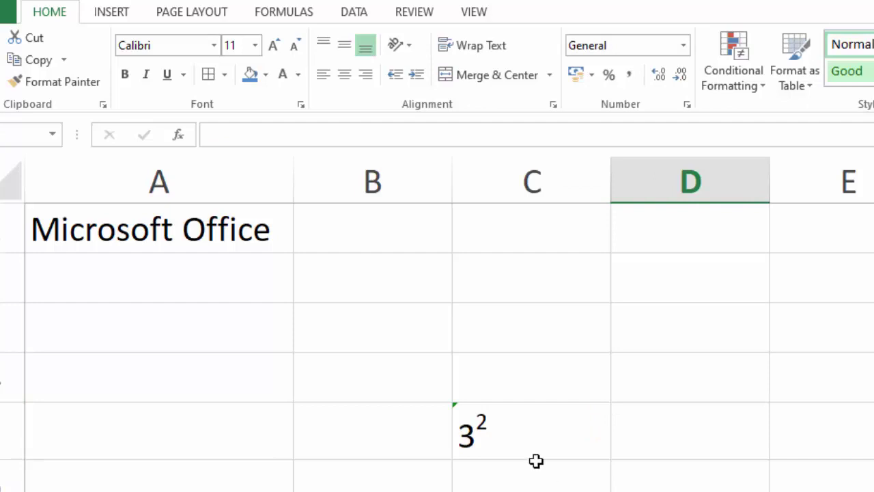
Step: Choose Ignore Error for C5's number-stored-as-text warning, then select D5
click(520, 436)
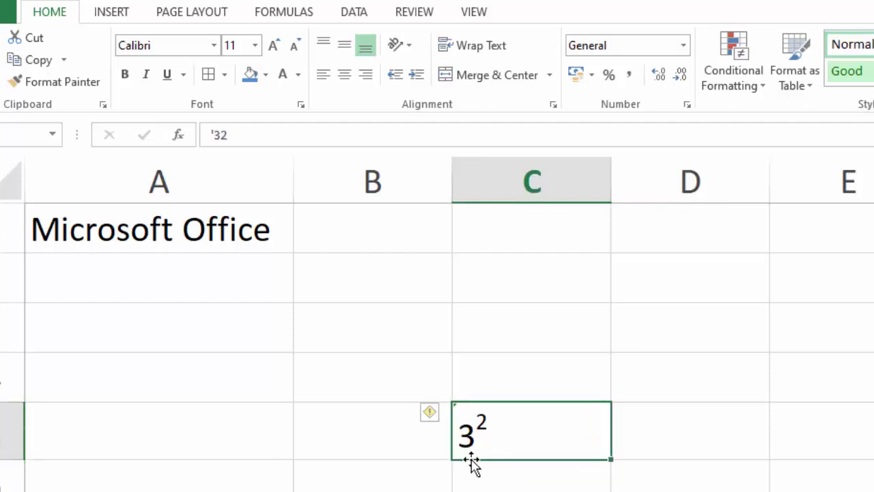
click(533, 475)
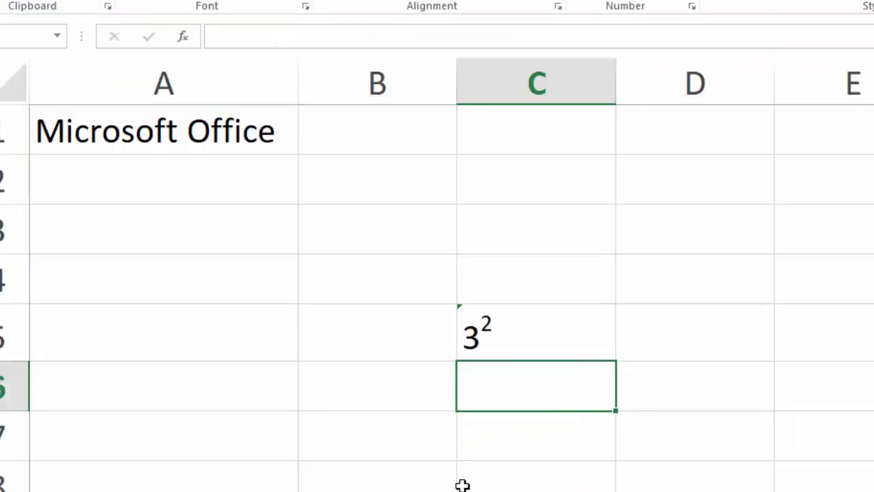
click(470, 322)
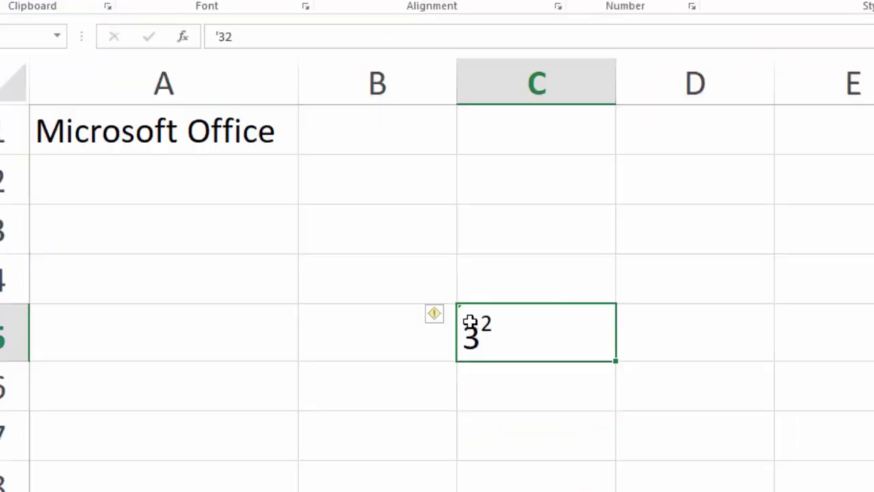
click(452, 317)
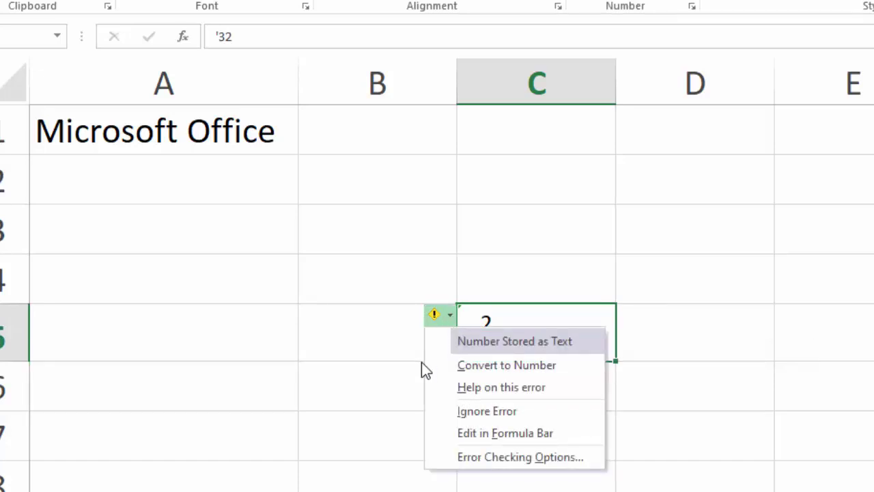
click(441, 410)
click(564, 435)
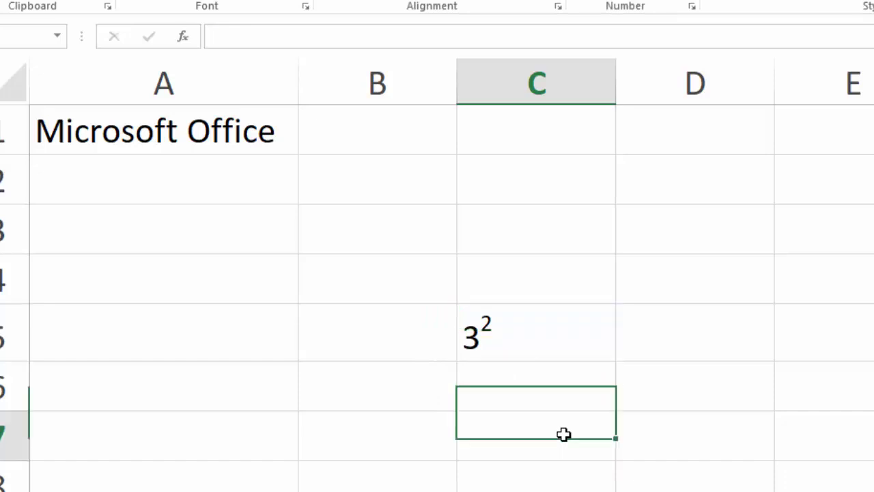
click(676, 340)
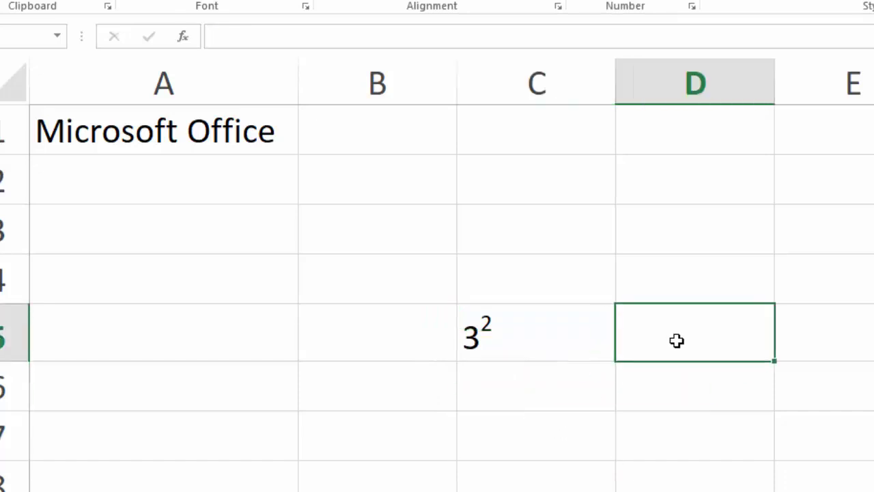
Step: Enter H2O in D5 and format its 2 as superscript
double_click(676, 340)
text(H2)
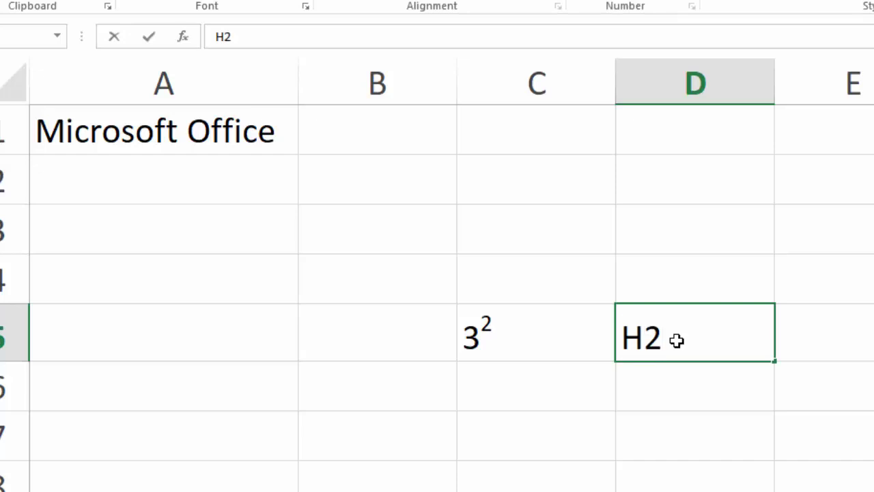
text(O)
key(Return)
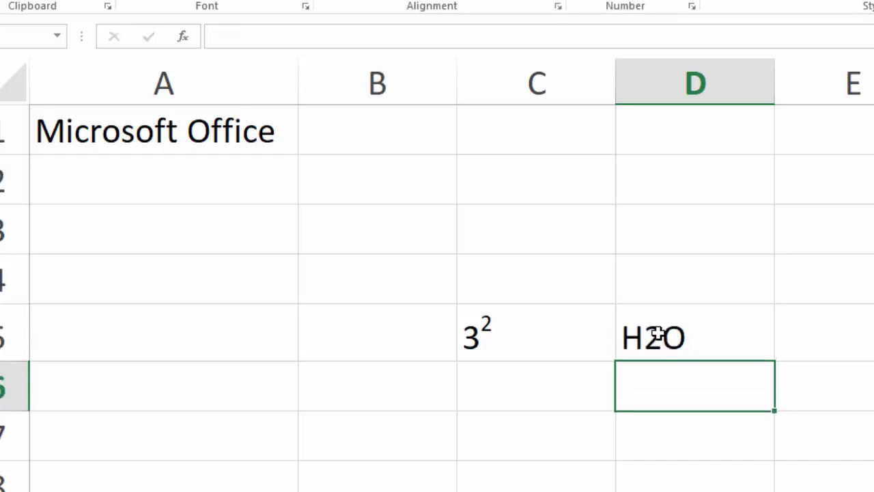
double_click(660, 335)
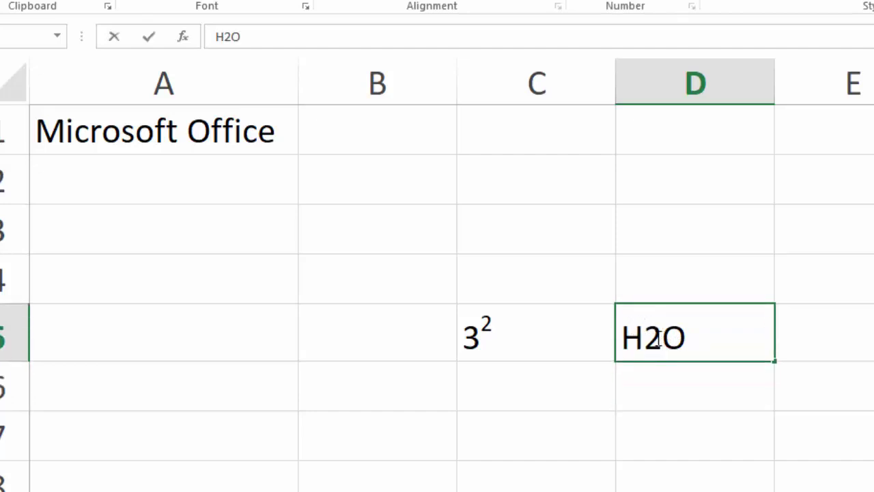
drag(662, 334, 652, 335)
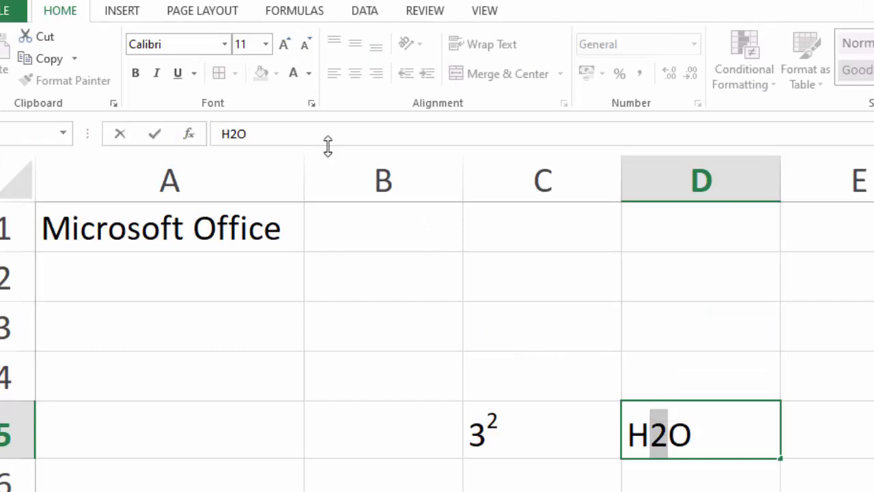
click(311, 104)
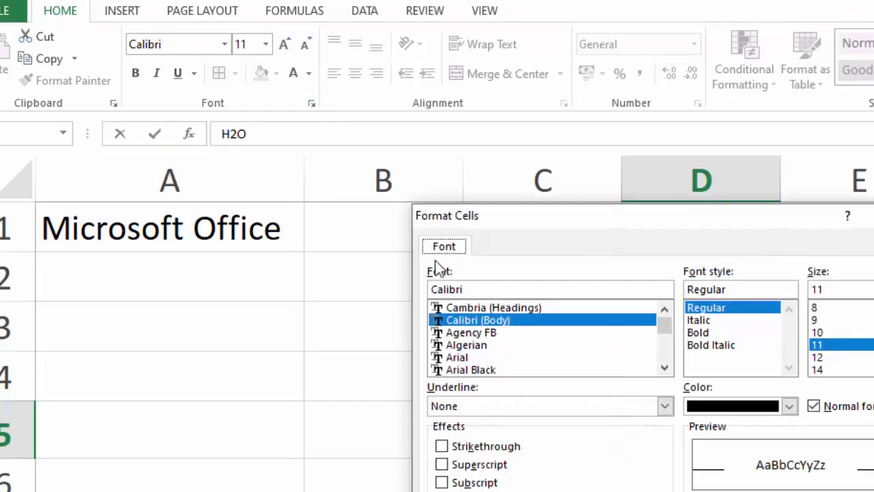
click(441, 464)
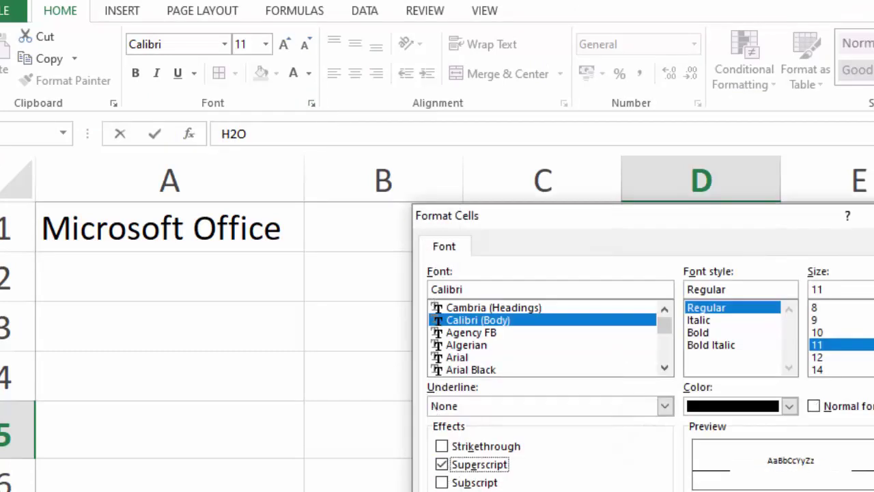
key(Return)
key(Return)
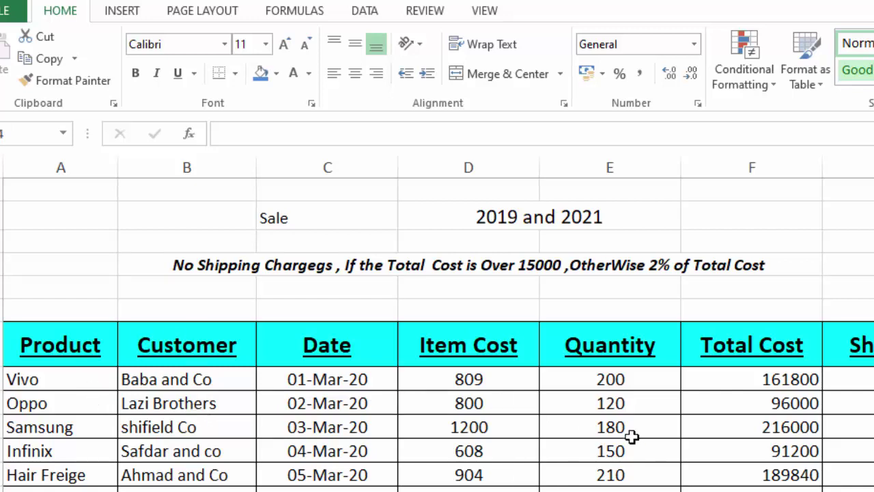
Step: Apply the Colorful 2 AutoFormat style (Alt+O, A) to the sales table
click(822, 85)
click(831, 86)
key(alt+o)
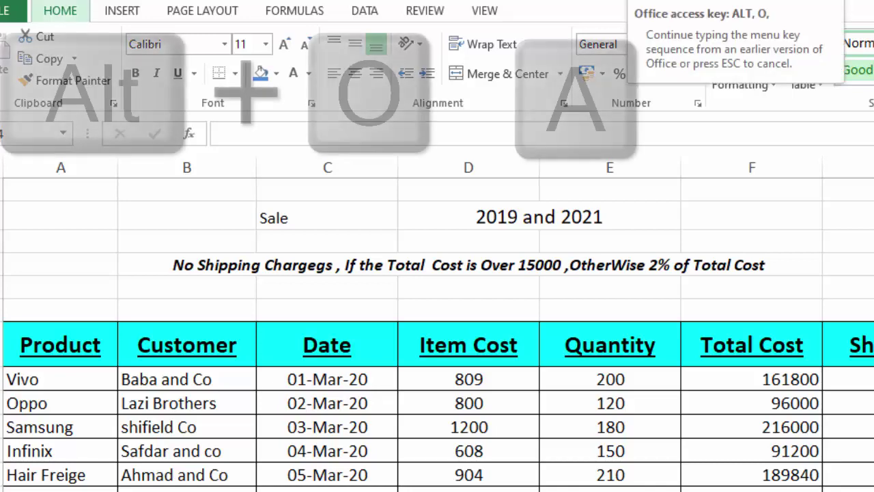
key(a)
key(a)
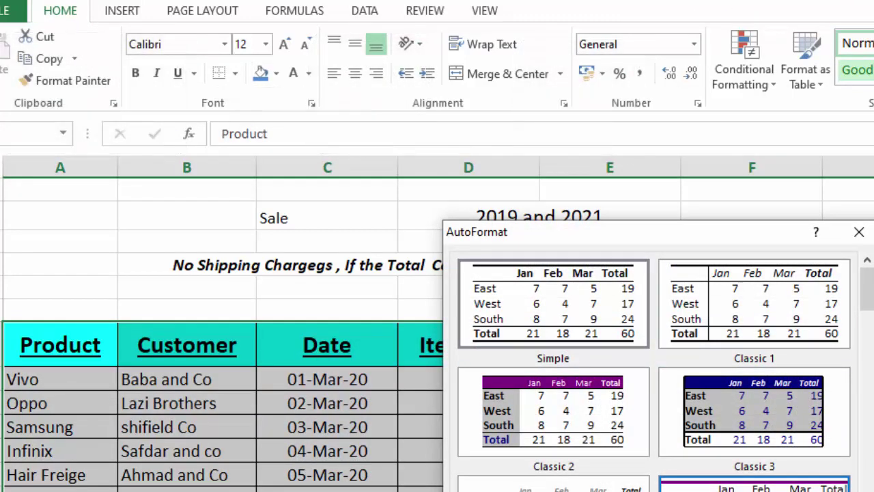
drag(864, 296, 870, 395)
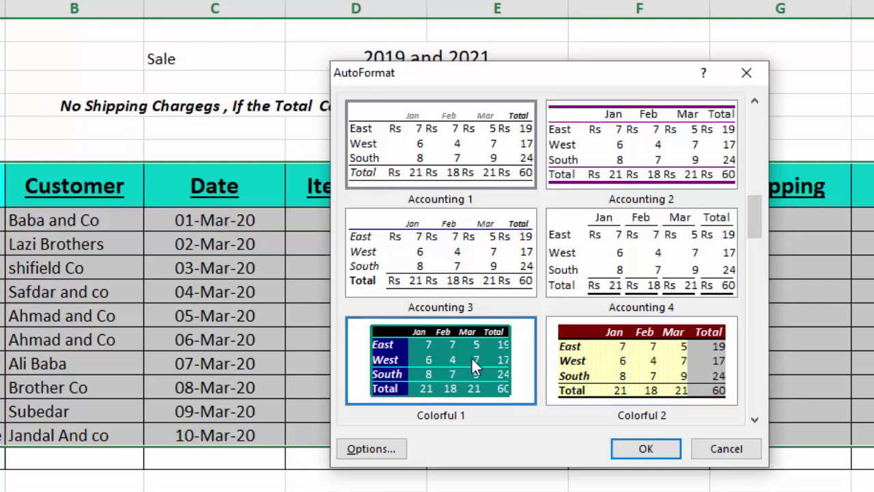
scroll(748, 341, down, 2)
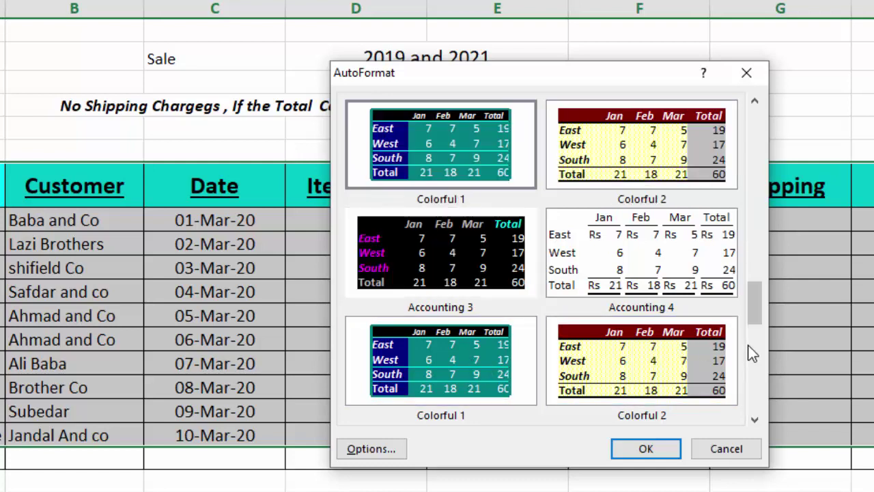
scroll(749, 348, down, 2)
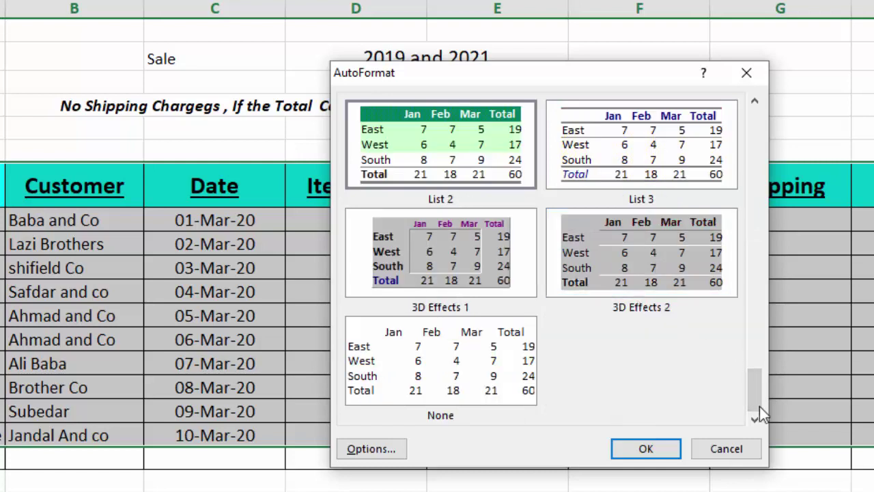
drag(761, 405, 760, 331)
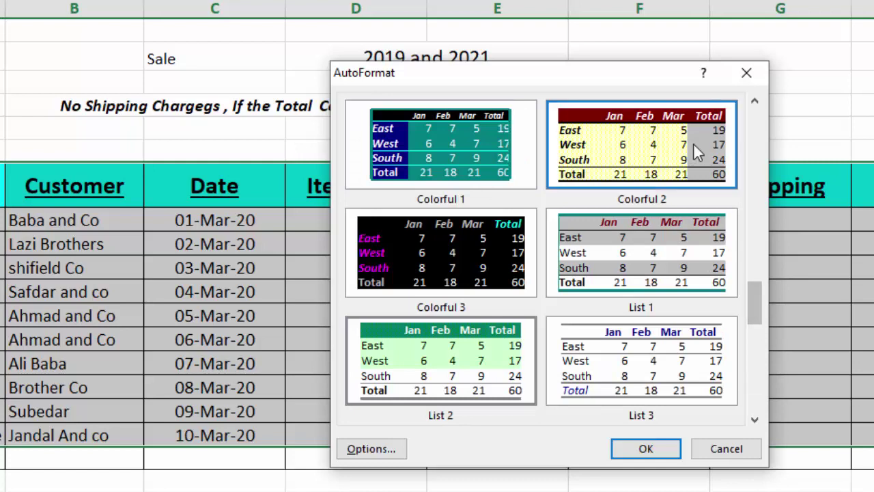
click(674, 150)
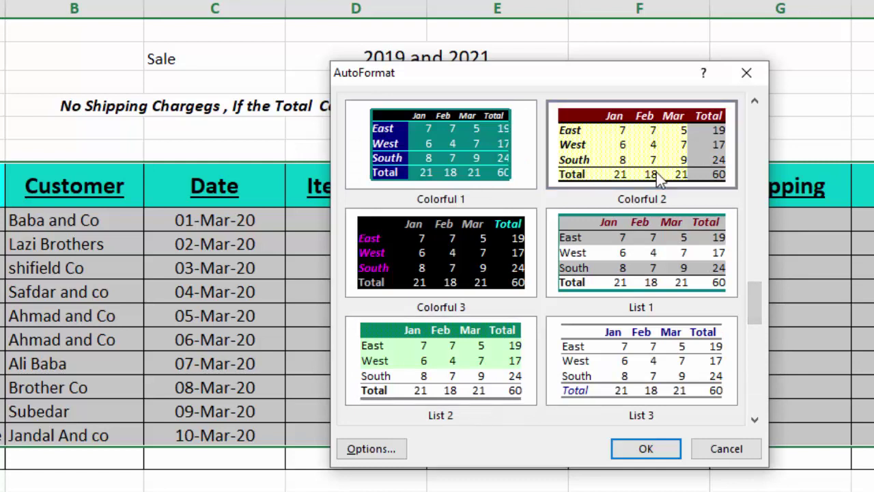
click(635, 456)
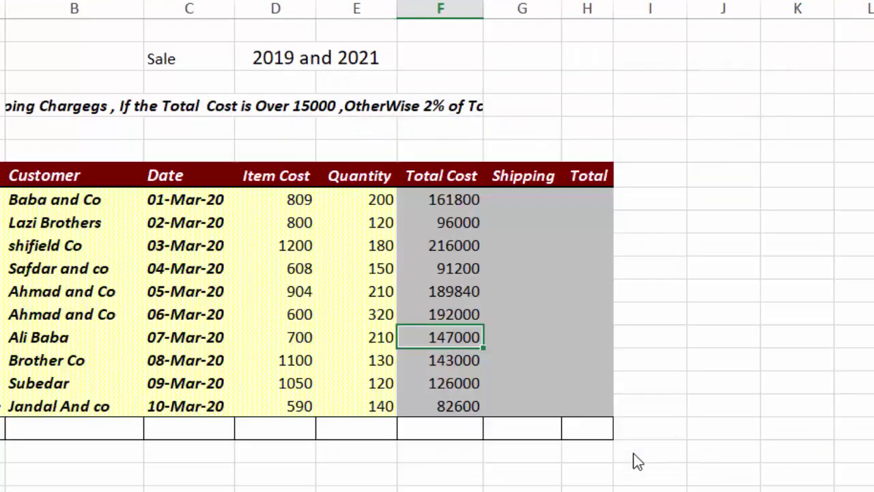
click(808, 428)
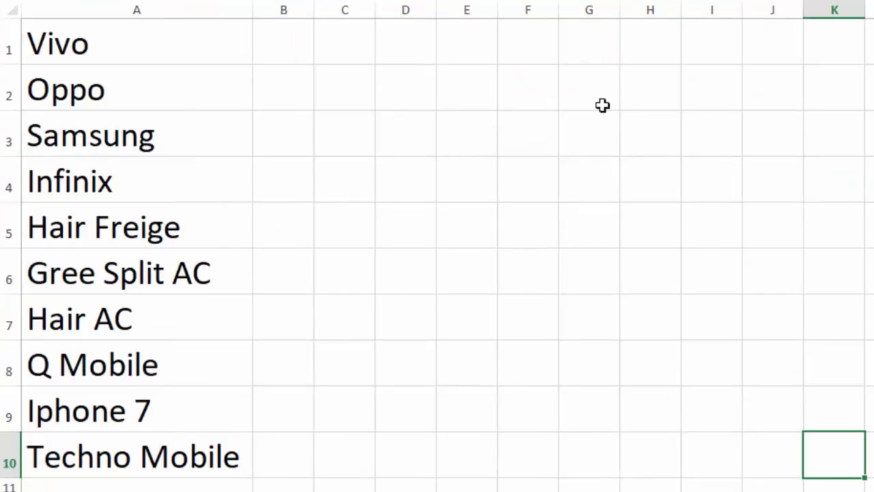
Step: Enter Saturday in H3, fill the day names down to Thursday, then undo
click(676, 116)
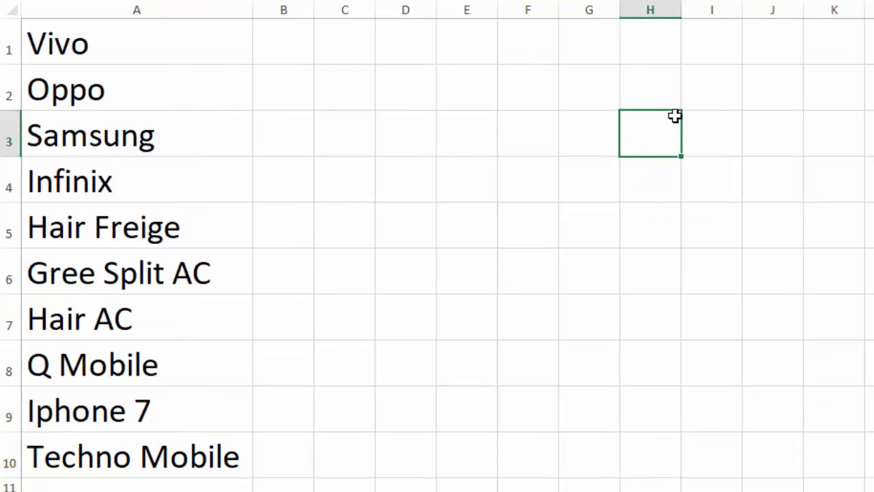
text(satur)
key(BackSpace)
key(BackSpace)
key(BackSpace)
text(sat)
text(urday)
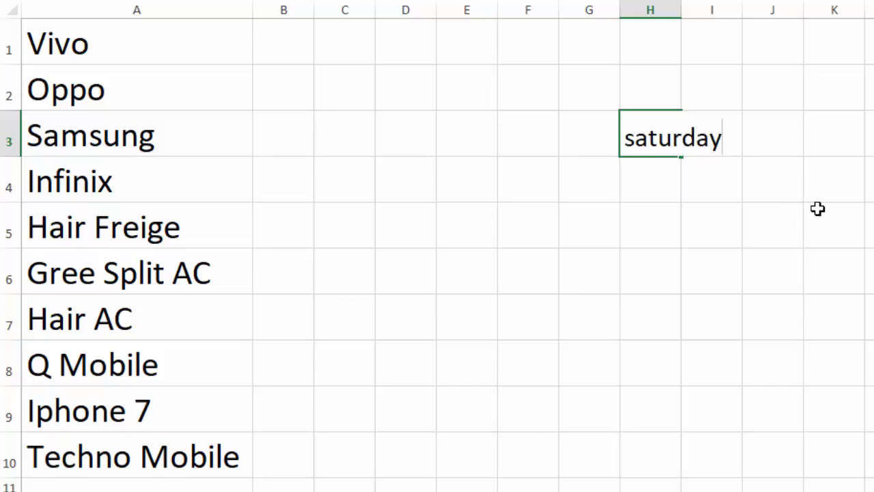
key(Return)
click(657, 136)
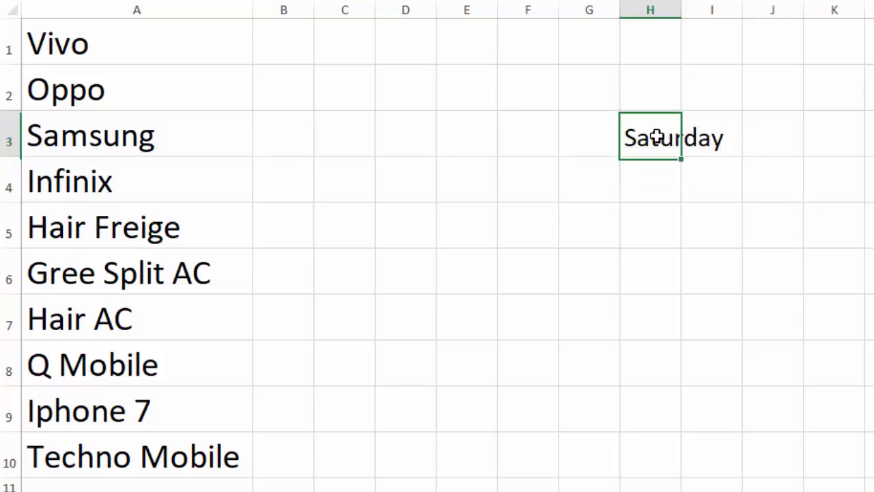
drag(683, 159, 690, 405)
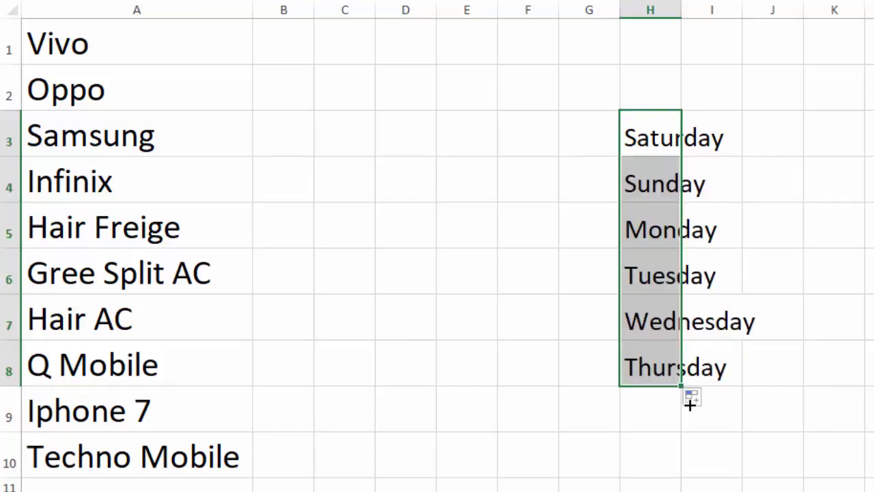
key(ctrl+z)
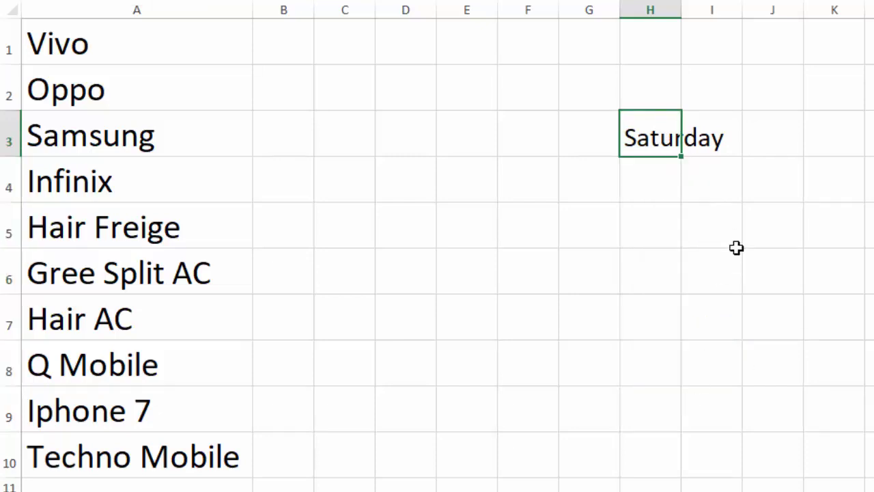
Step: Enter 1 and 2 in H3:H4, fill the series down to 7, then undo
text(1)
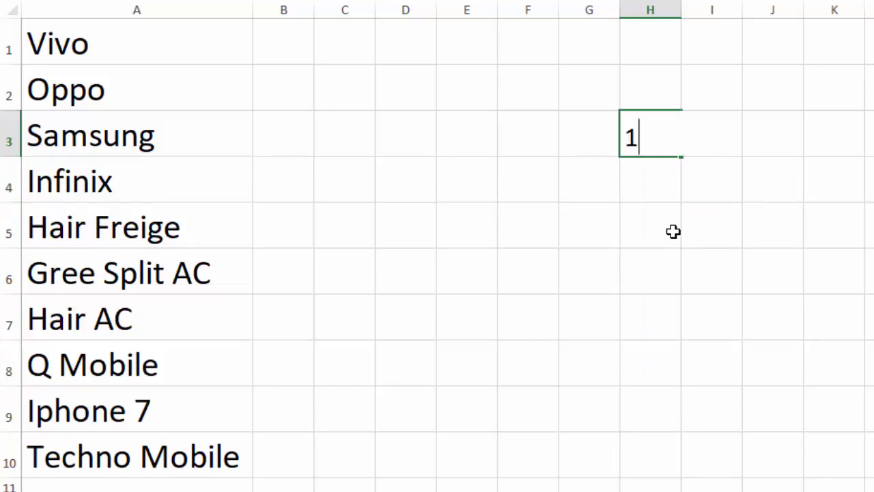
key(Return)
text(2)
key(Return)
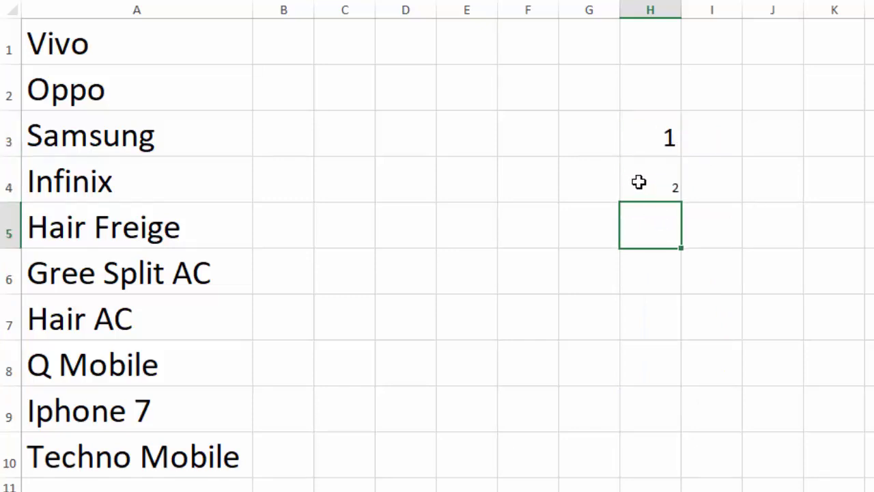
click(638, 179)
drag(642, 137, 628, 162)
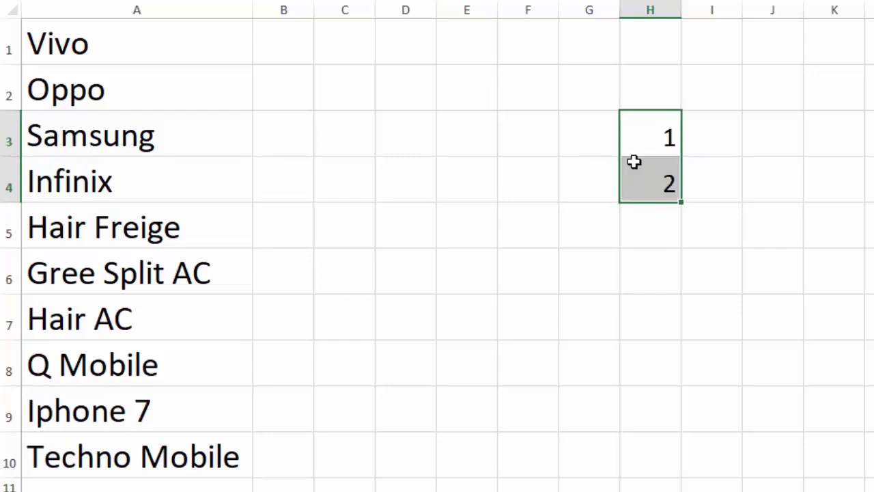
drag(682, 202, 682, 437)
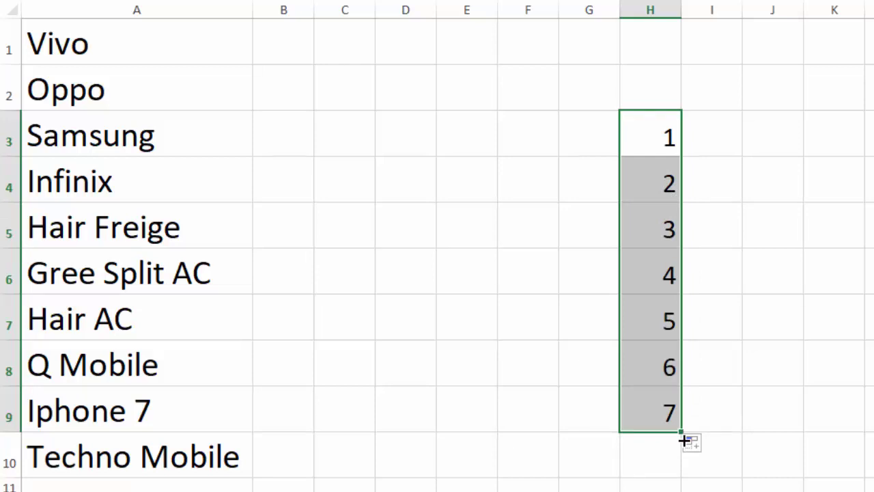
key(ctrl+z)
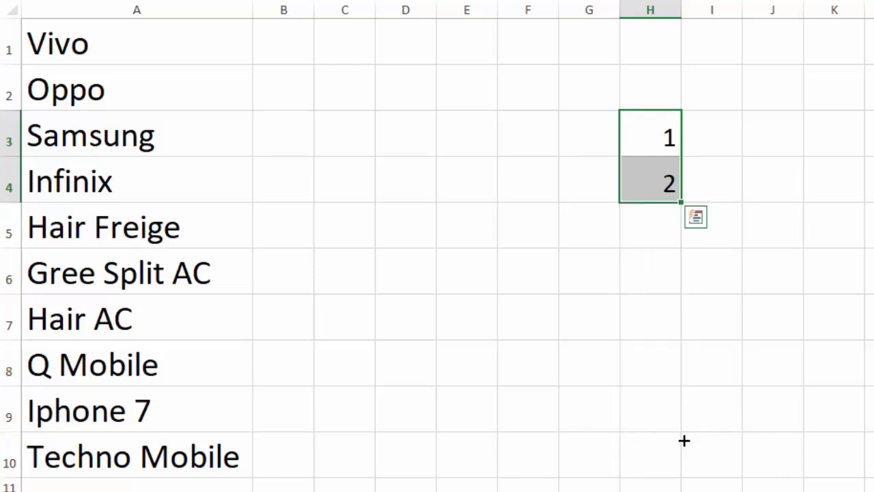
key(ctrl+z)
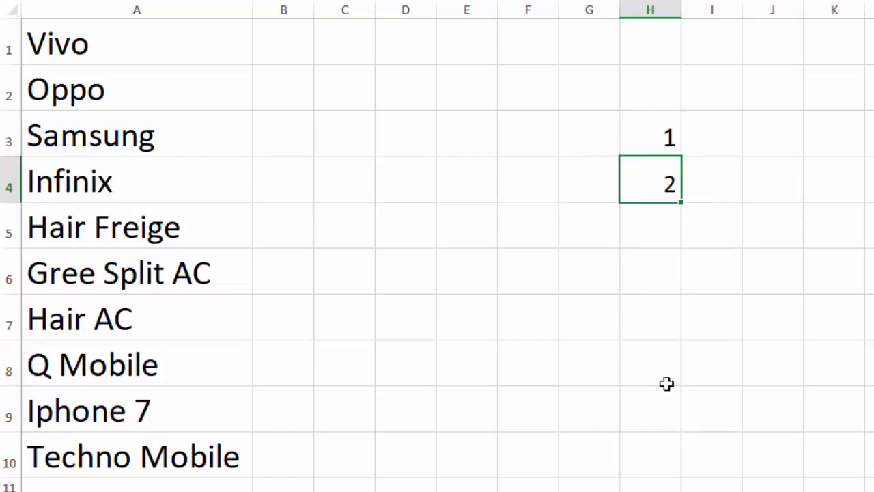
Step: Finish clearing H3:H4 and copy Vivo from A1 into G2
key(ctrl+z)
click(63, 41)
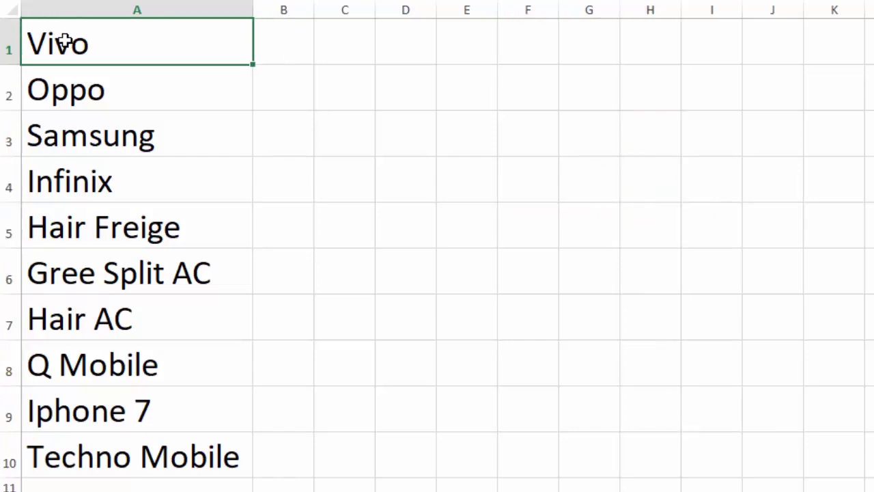
key(ctrl+c)
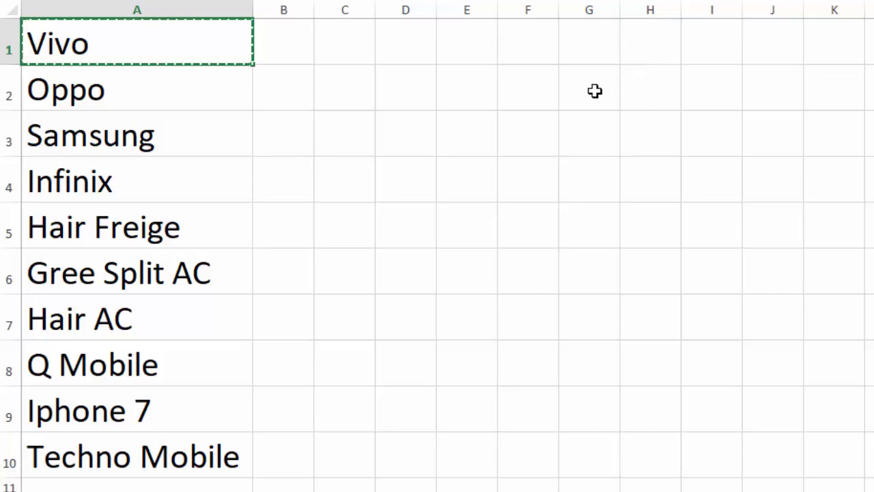
click(595, 91)
key(ctrl+v)
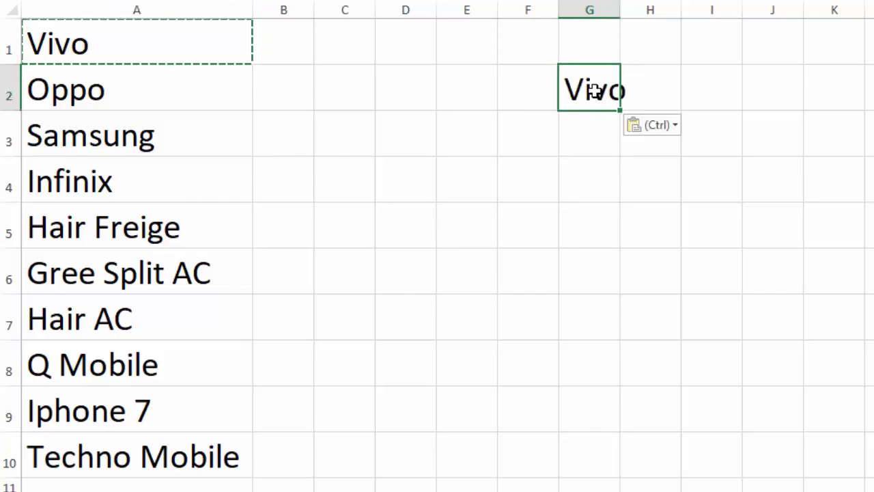
key(Escape)
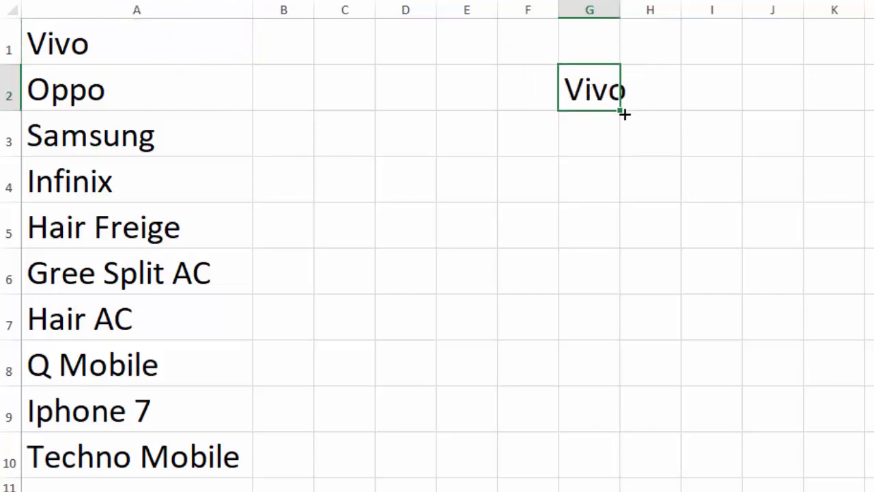
Step: Fill Vivo down to G7, undo and clear G2, then select A1:A8
drag(621, 110, 623, 340)
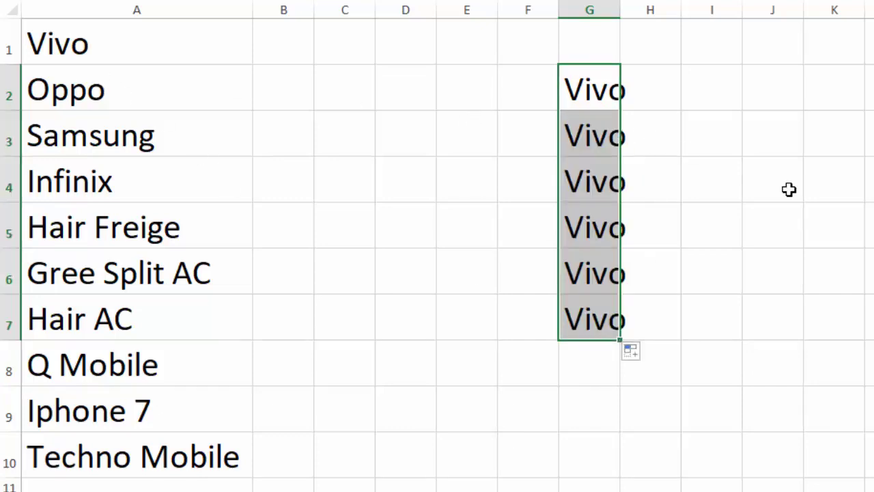
key(ctrl+z)
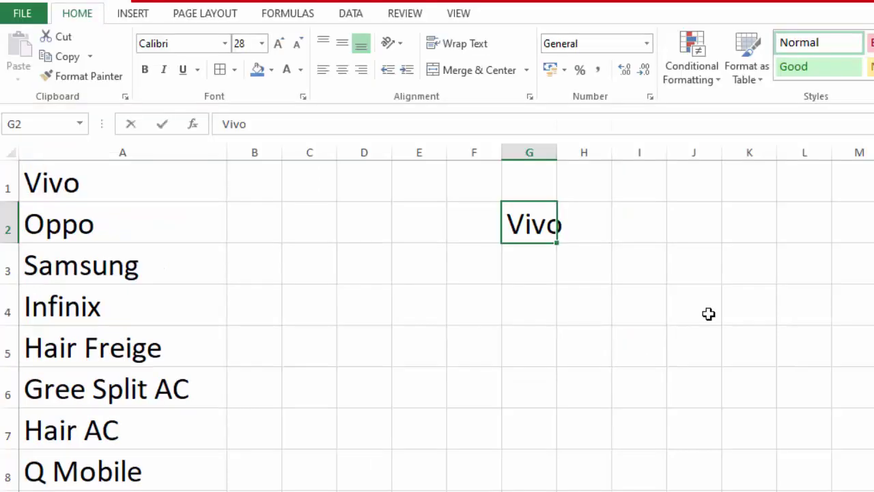
key(BackSpace)
click(687, 365)
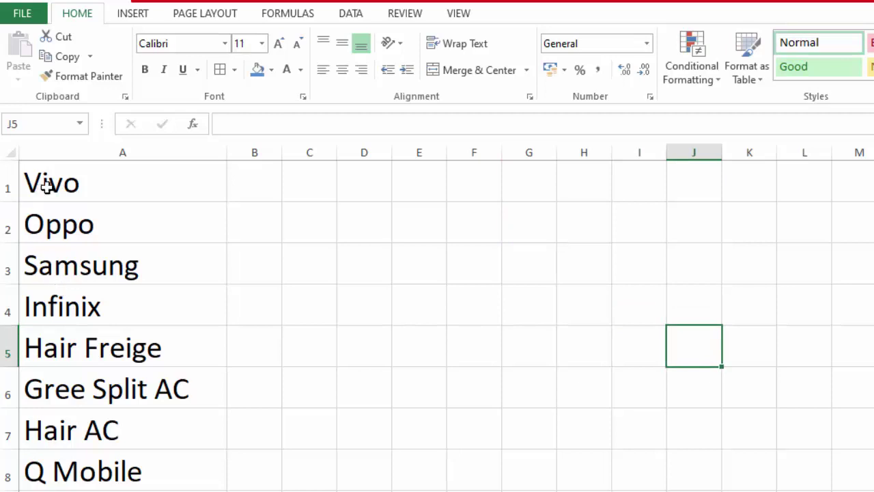
drag(66, 183, 104, 476)
click(873, 491)
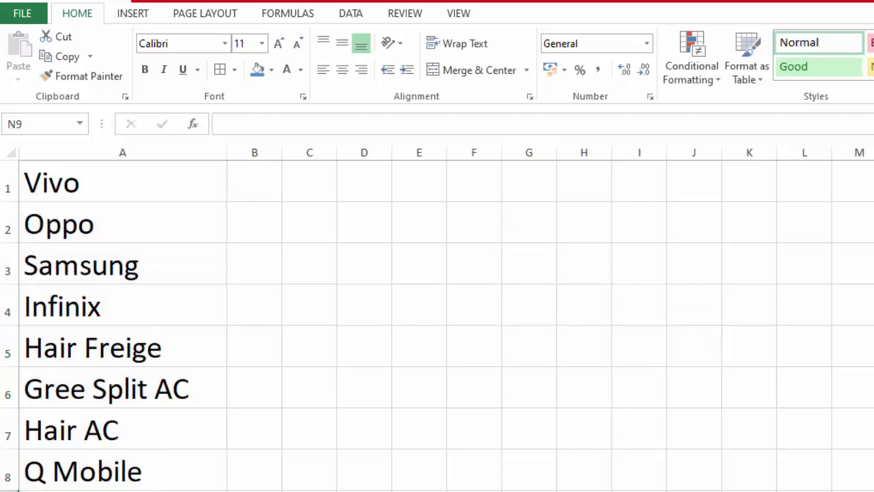
Step: Open the Custom Lists editor from Excel Options' Advanced settings
click(13, 10)
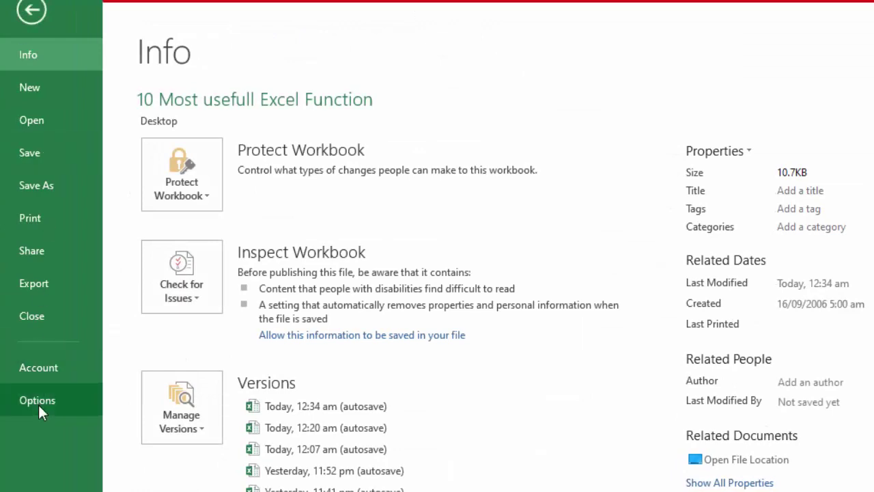
click(39, 409)
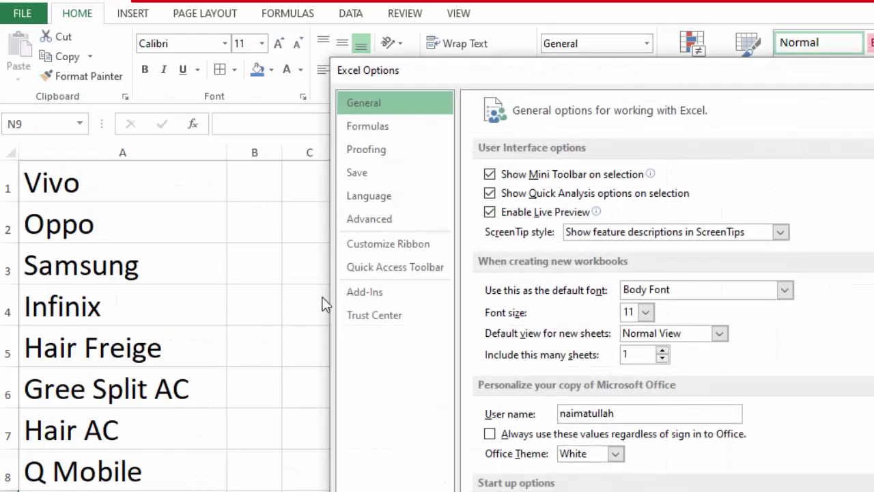
click(411, 221)
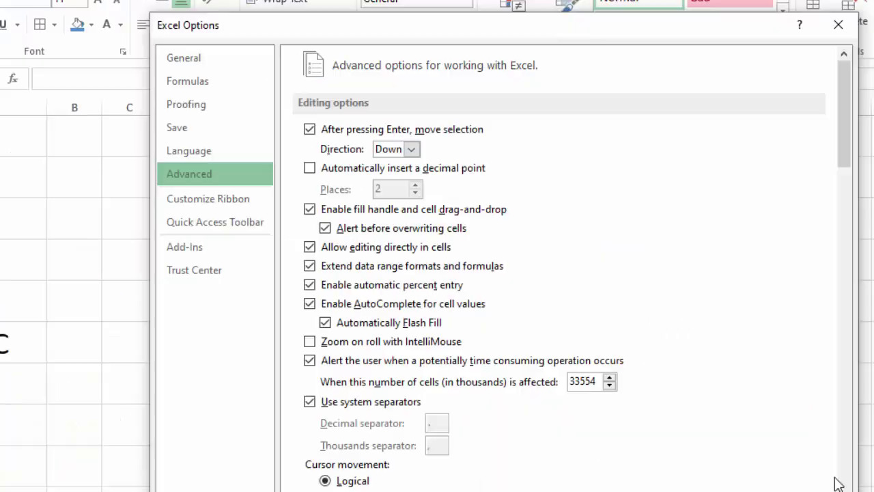
scroll(560, 274, down, 15)
scroll(559, 273, down, 3)
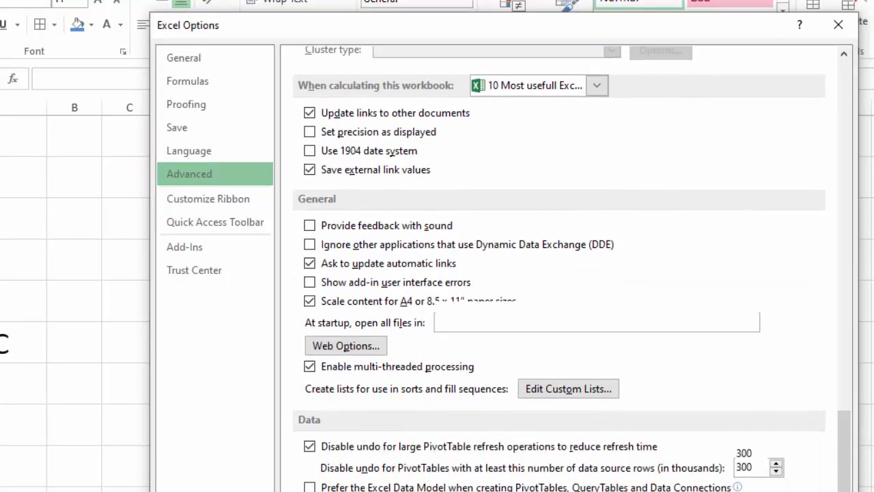
scroll(560, 273, down, 1)
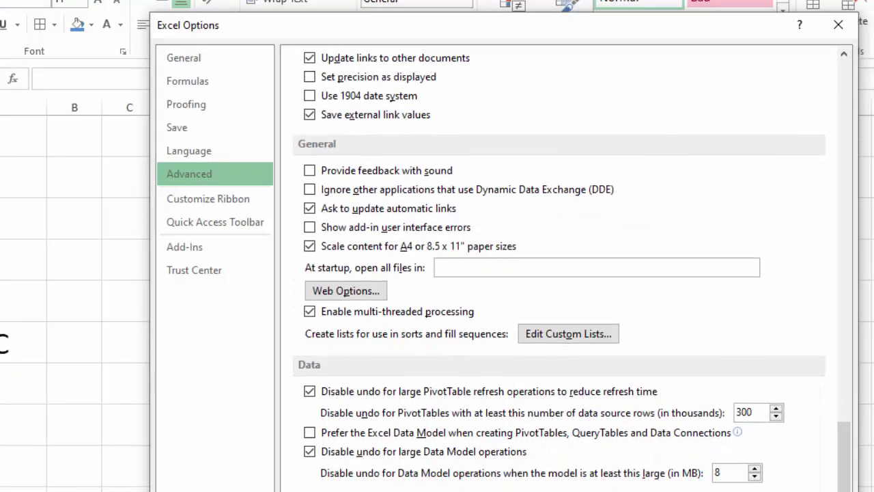
click(537, 340)
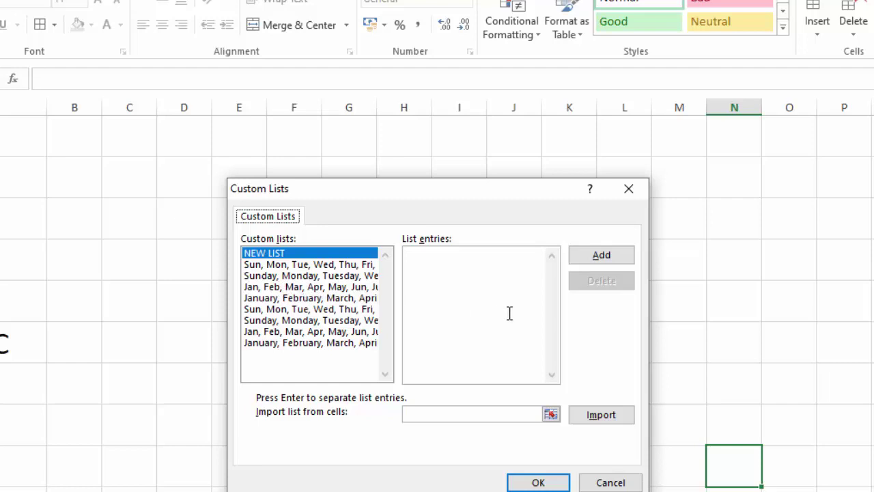
Step: Import the product names from $A$1:$A$10 as a new custom list and confirm
click(478, 412)
click(478, 411)
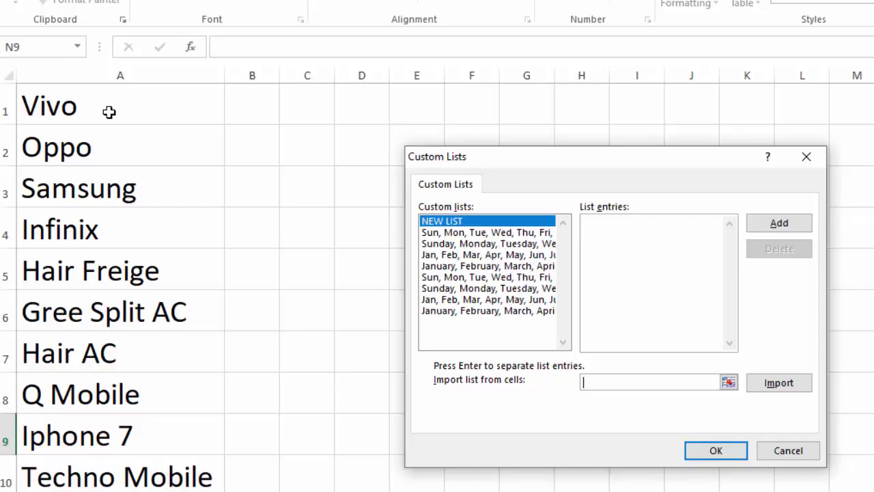
drag(109, 112, 149, 464)
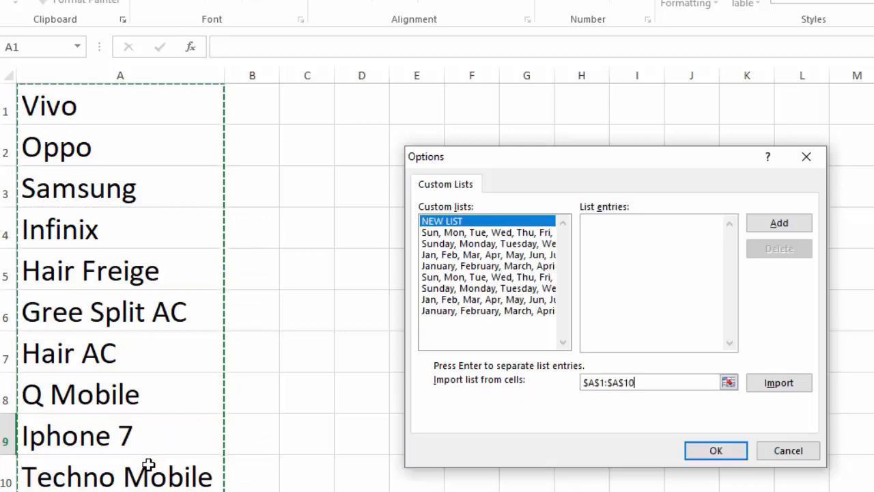
click(600, 249)
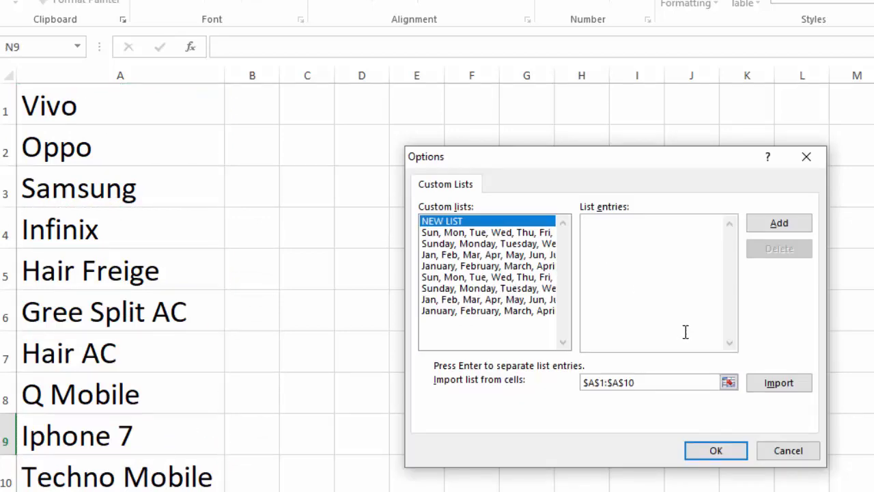
click(777, 384)
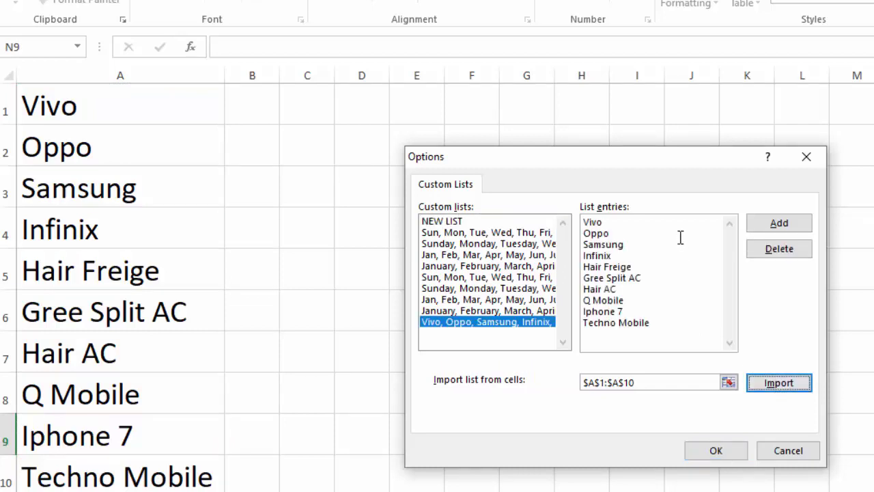
click(777, 226)
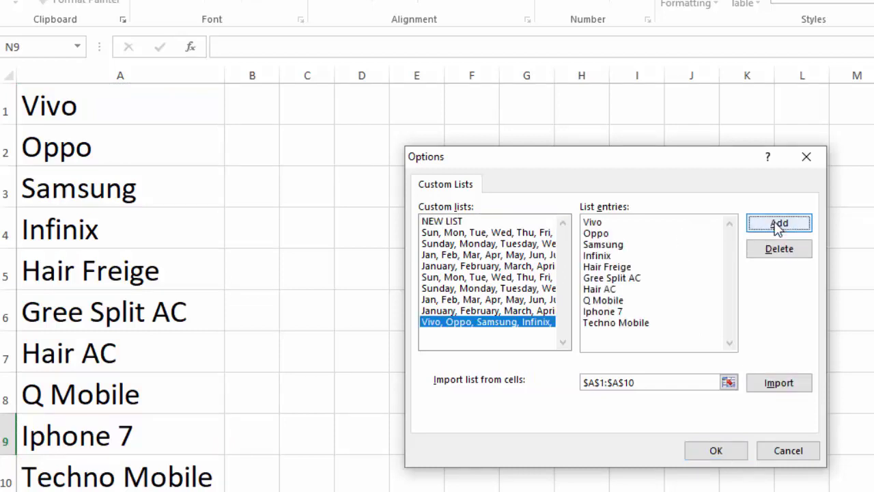
click(710, 453)
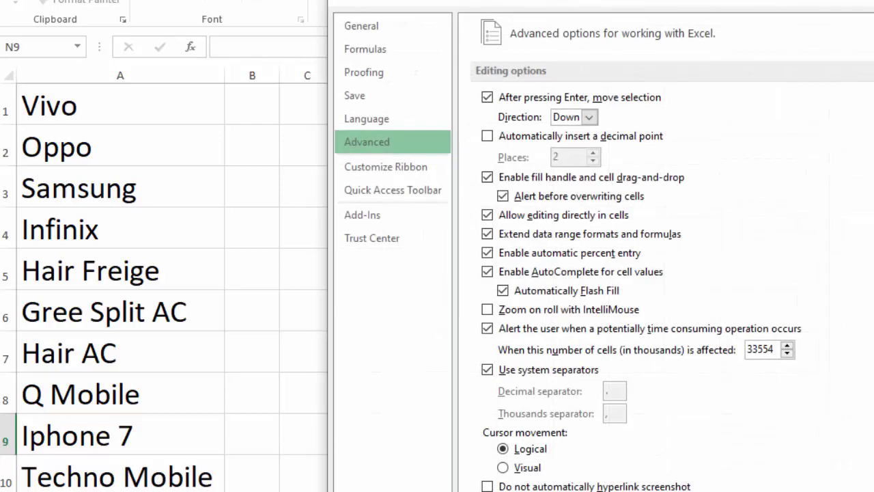
key(Return)
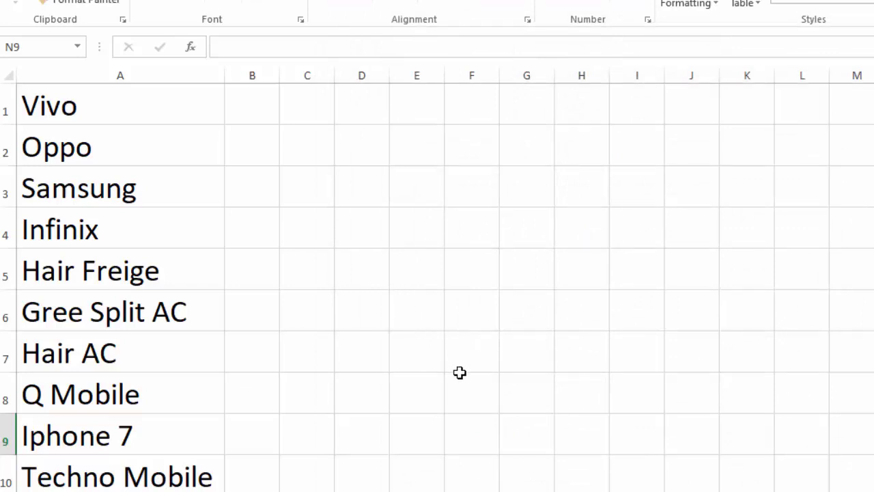
Step: Enter Vivo in cell K3, correcting the stray mistyped letter
click(743, 185)
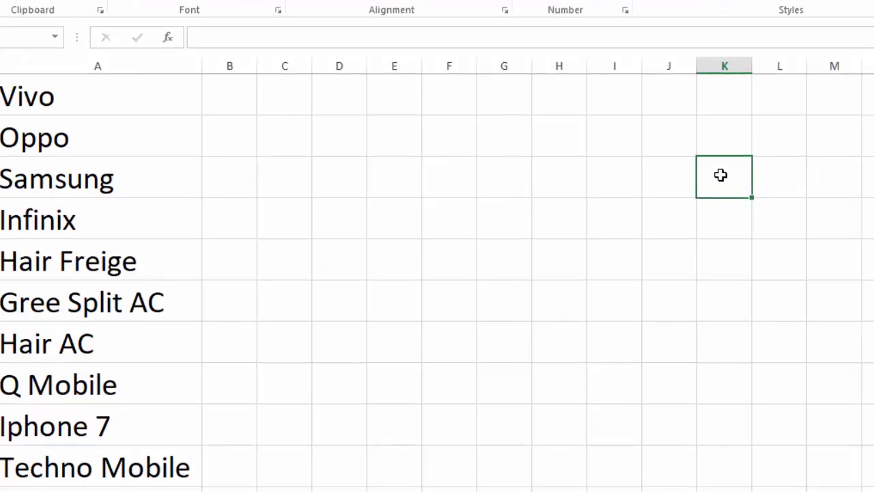
text(V)
key(Return)
key(ctrl+z)
text(V)
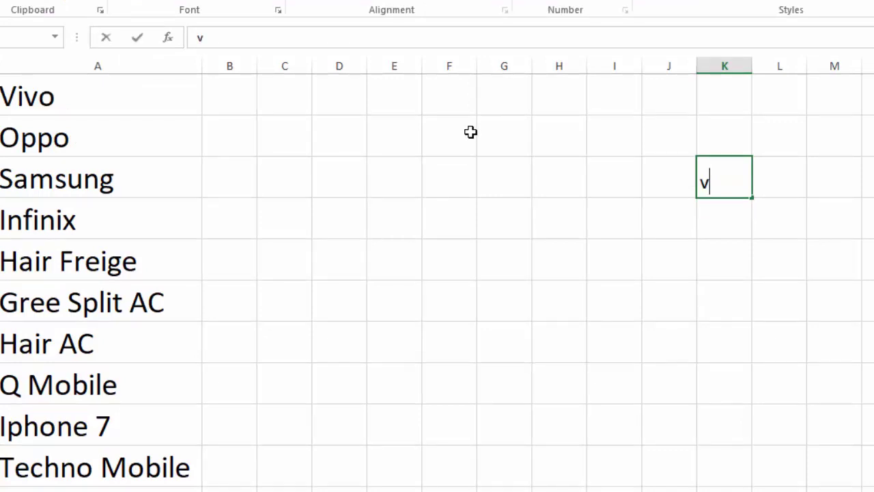
key(BackSpace)
text(Vi)
text(vo)
key(Return)
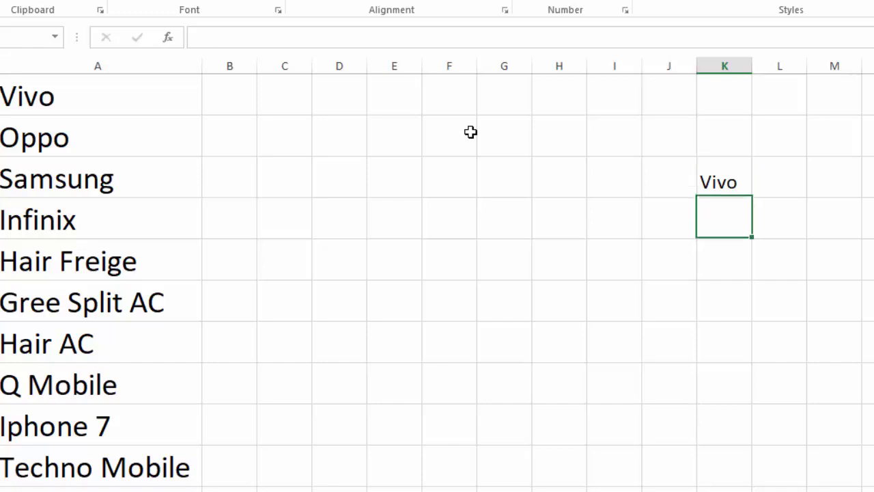
Step: Fill column K downward from Vivo with the custom product names, then add Sheet7
click(741, 167)
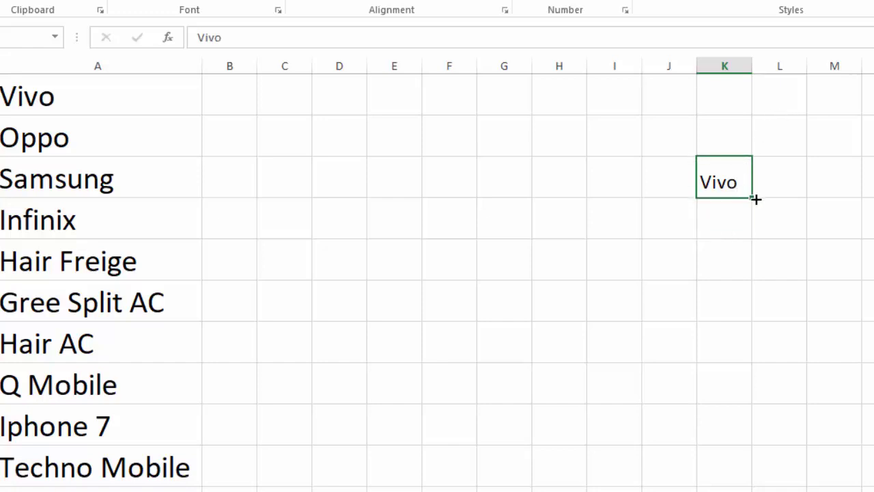
drag(756, 199, 751, 460)
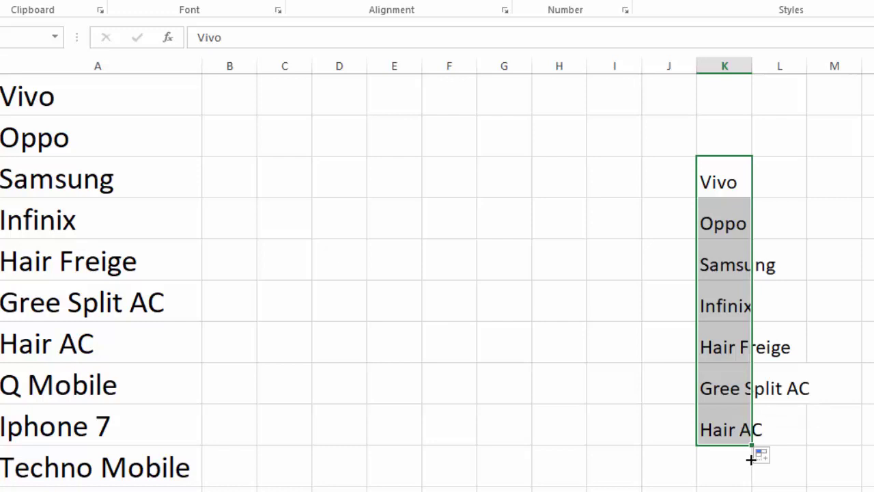
drag(753, 445, 756, 491)
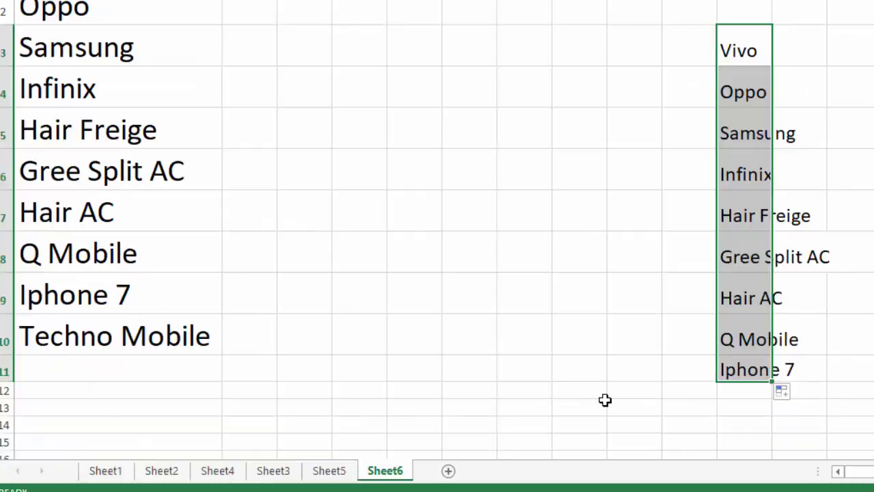
click(448, 471)
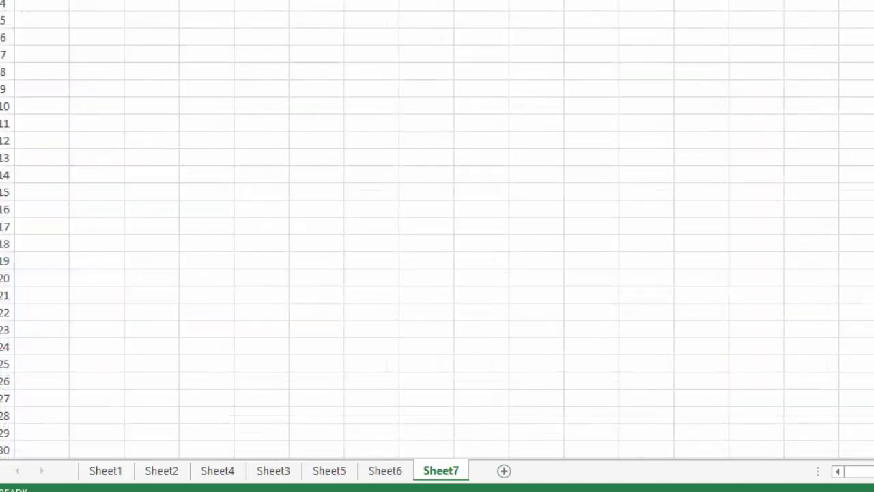
Step: Enter Vivo in A1 at 36-point font size and widen column A
click(274, 9)
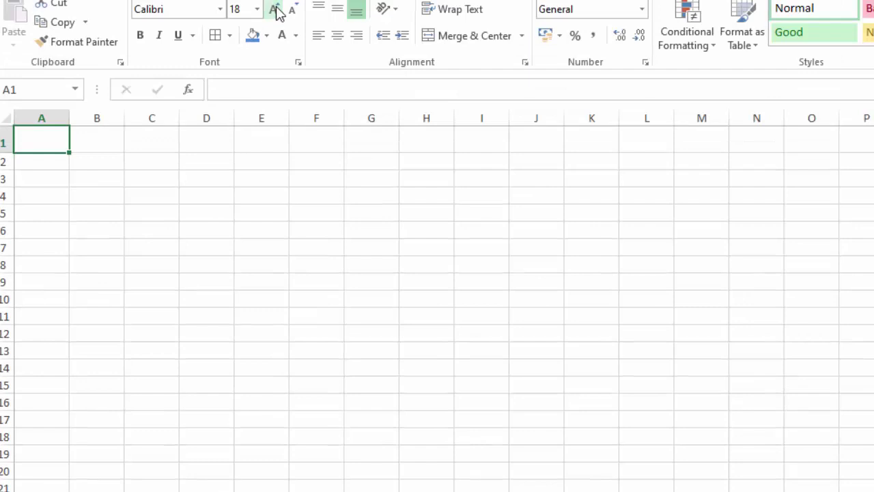
click(274, 9)
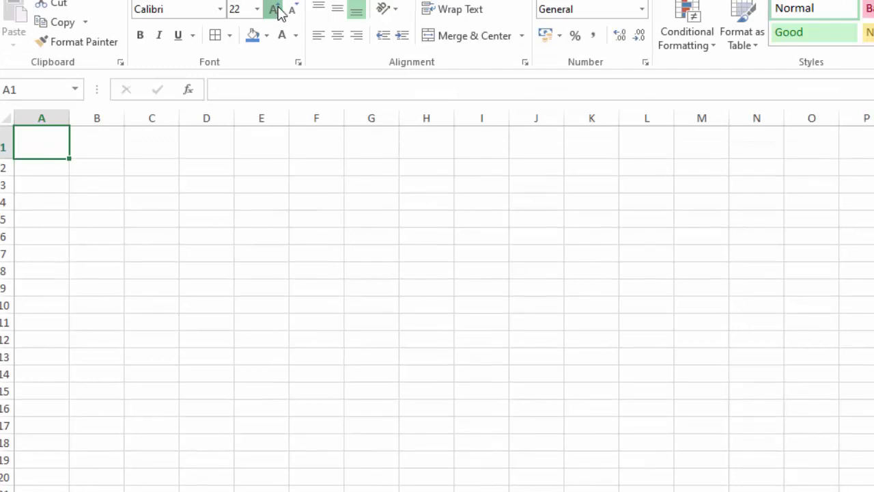
click(274, 9)
click(274, 9)
key(ctrl+shift+period)
key(ctrl+shift+period)
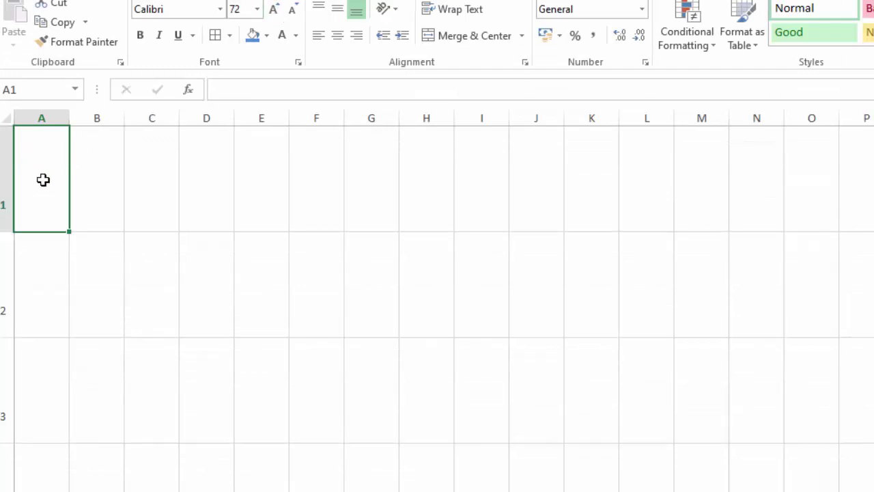
text(Vi)
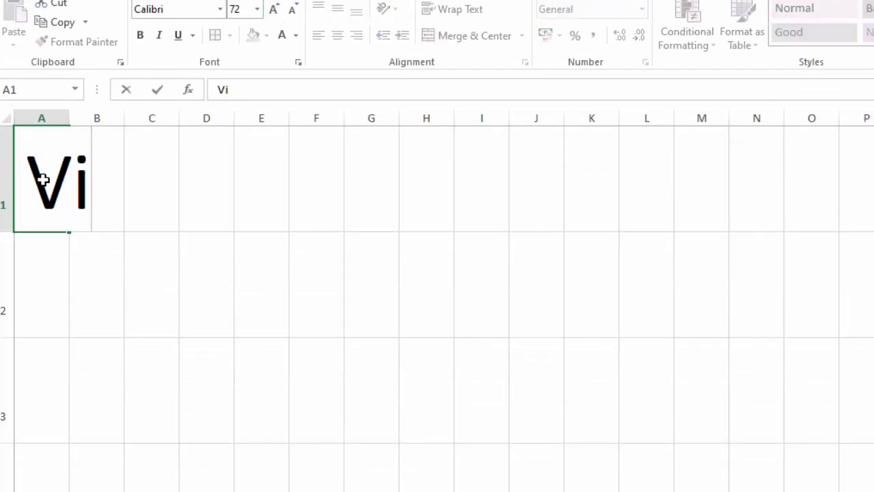
text(vo)
key(Return)
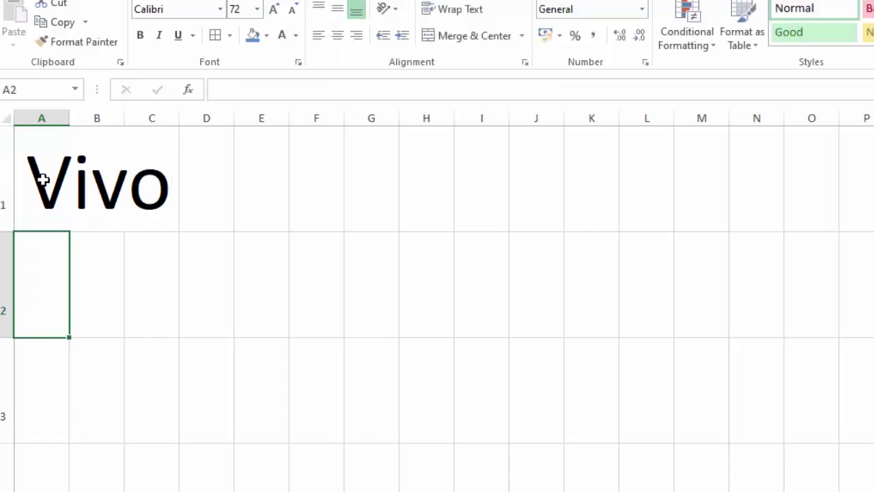
click(42, 117)
drag(69, 118, 189, 117)
click(294, 9)
click(293, 9)
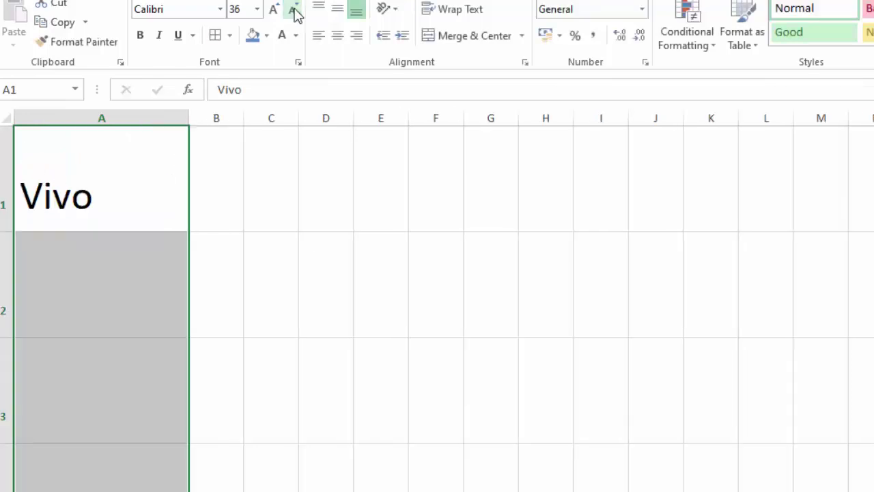
click(119, 213)
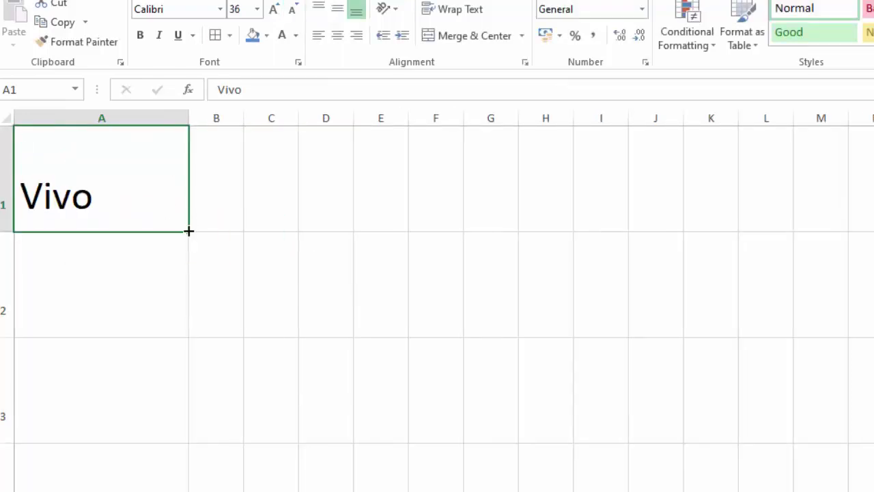
Step: Fill column A from Vivo down to Techno Mobile and autofit the column width
drag(194, 327, 195, 489)
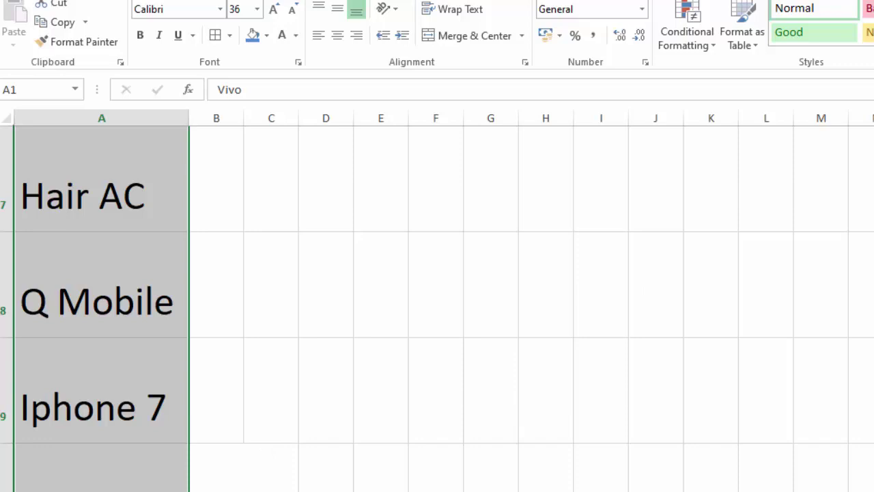
ctrl+scroll(437, 300, down, 1)
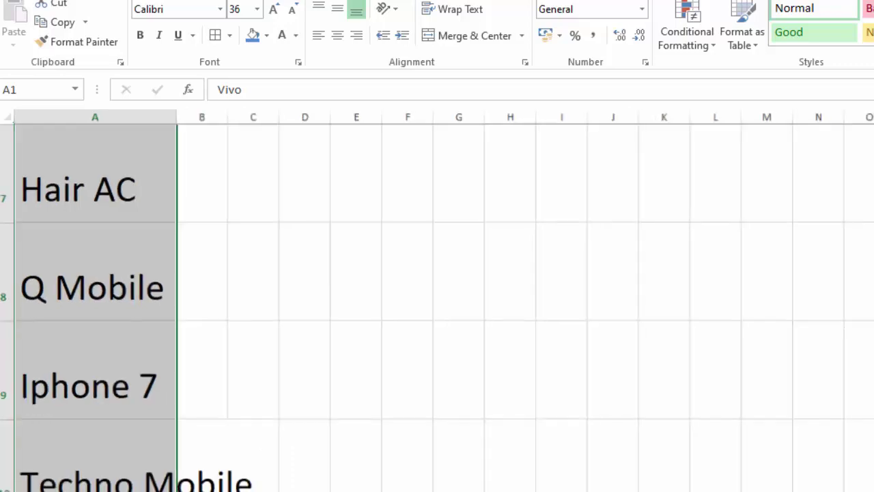
ctrl+scroll(437, 300, down, 1)
scroll(437, 301, up, 1)
ctrl+scroll(437, 301, down, 1)
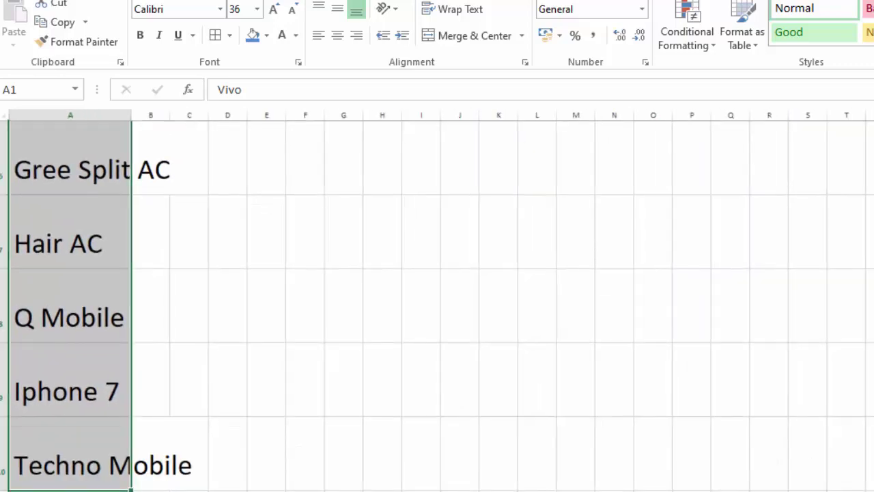
ctrl+scroll(437, 301, down, 1)
scroll(437, 300, up, 2)
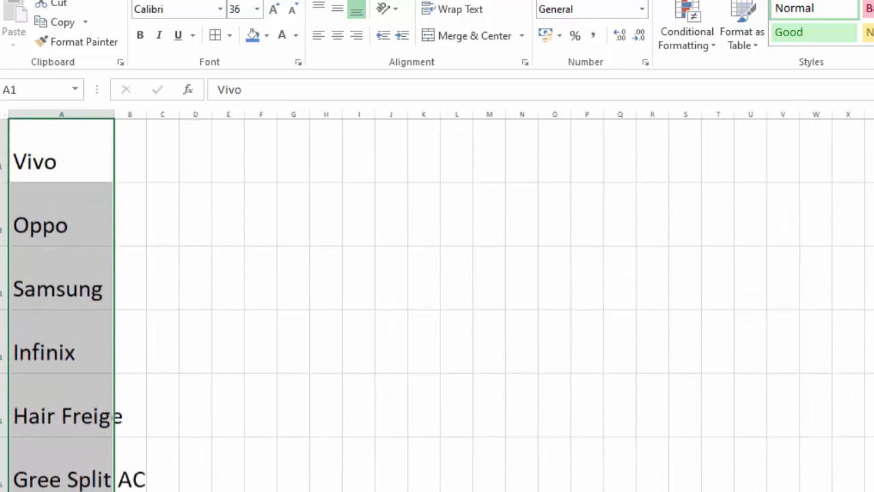
double_click(114, 114)
click(321, 341)
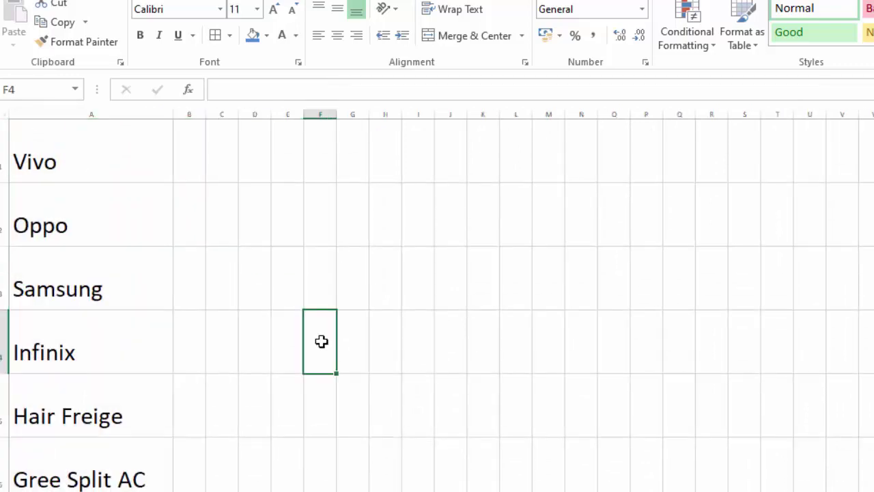
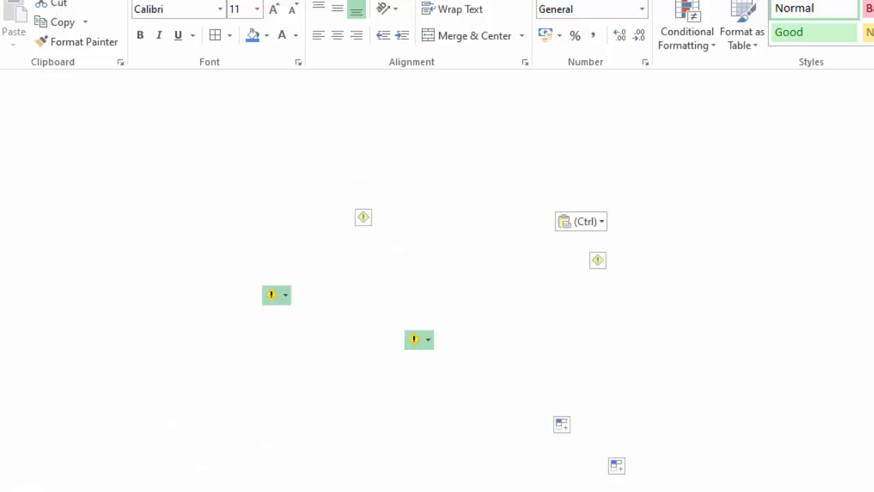
Step: Delete the Vivo, Oppo, Samsung custom list from Excel Options' Advanced custom lists and close Options
key(alt+f)
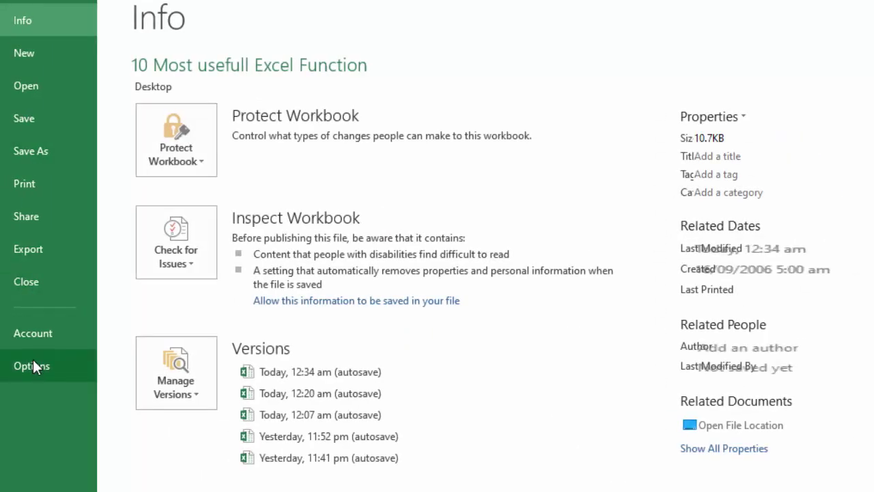
click(33, 366)
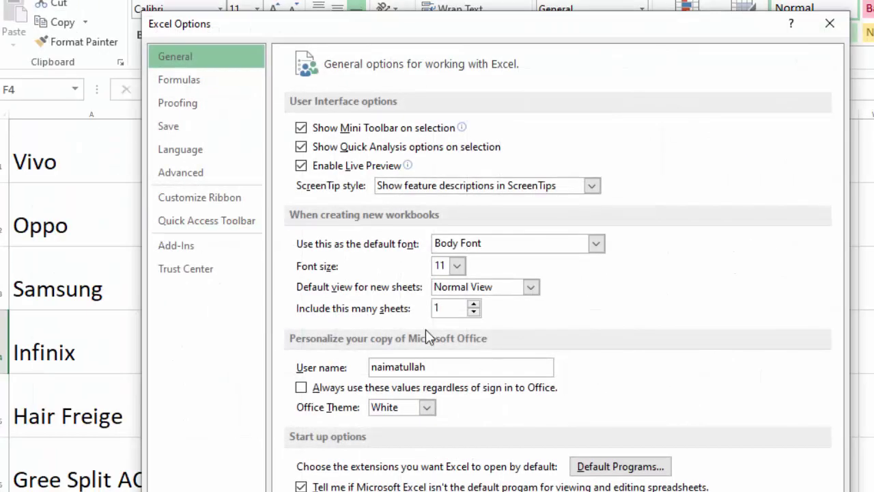
click(171, 177)
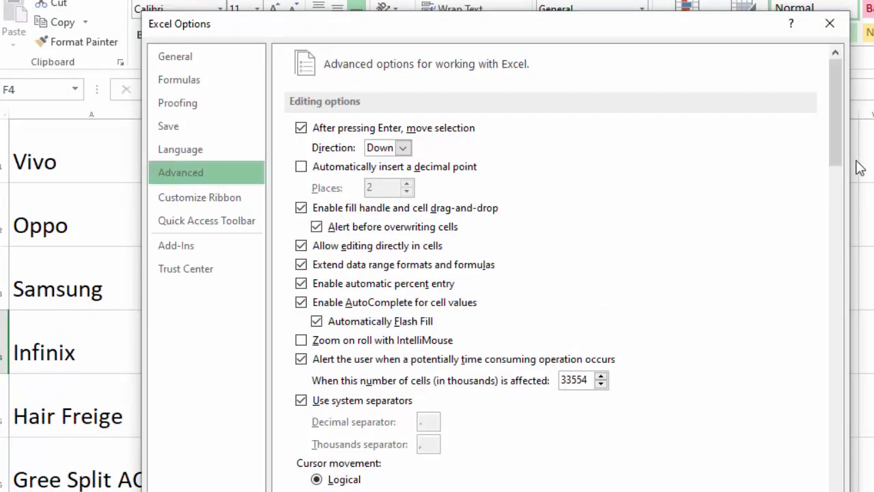
drag(835, 149, 835, 489)
click(560, 419)
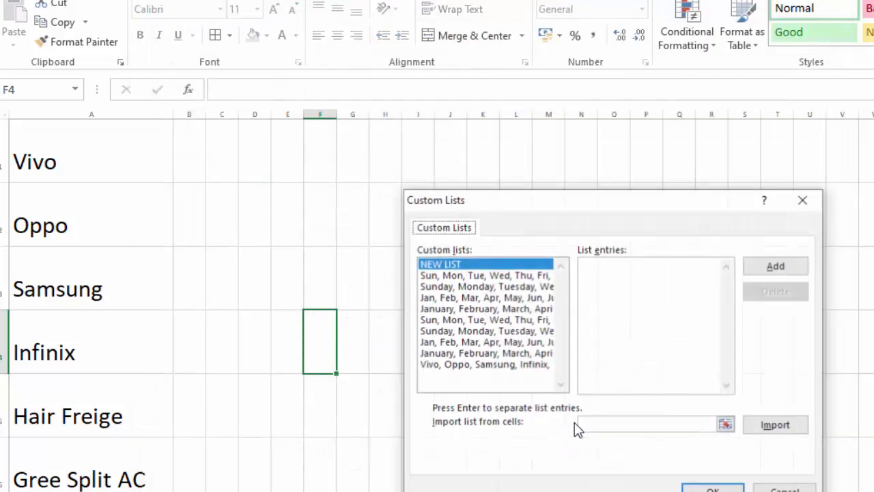
click(444, 365)
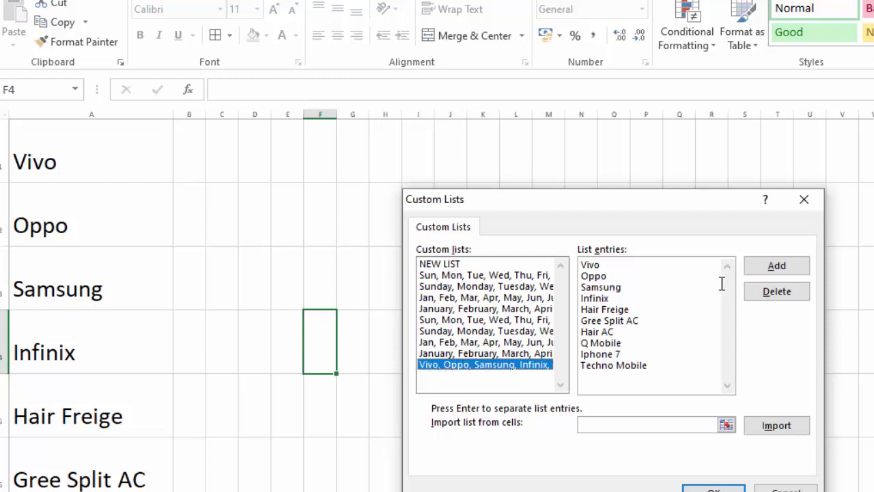
click(767, 297)
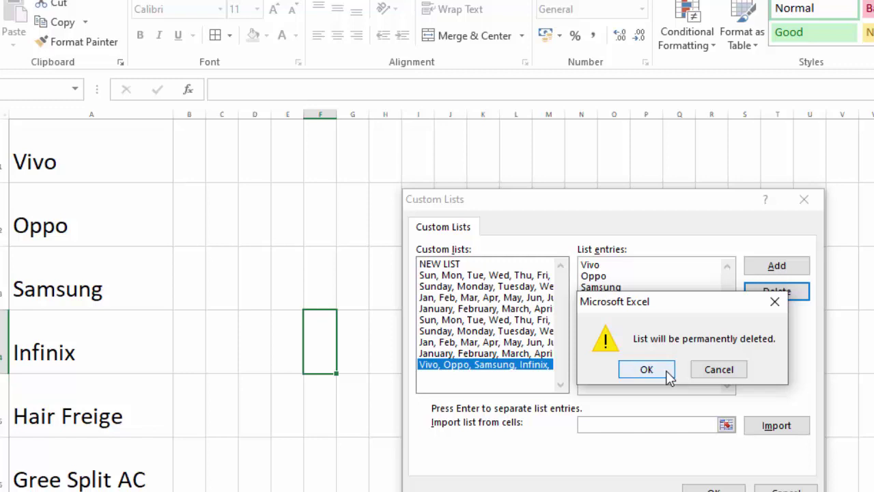
click(646, 369)
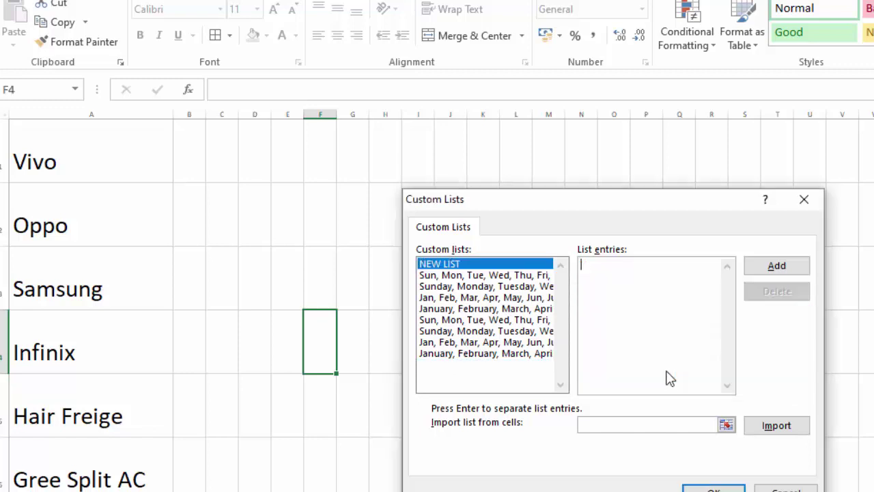
click(689, 487)
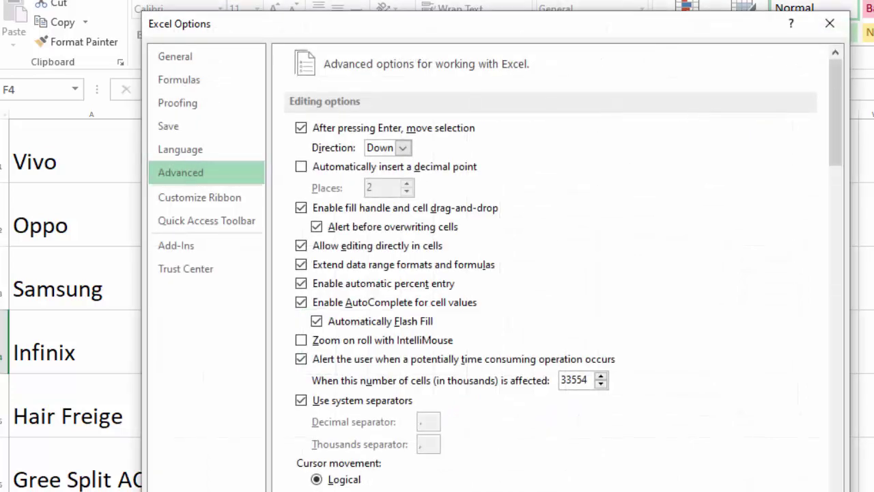
key(Return)
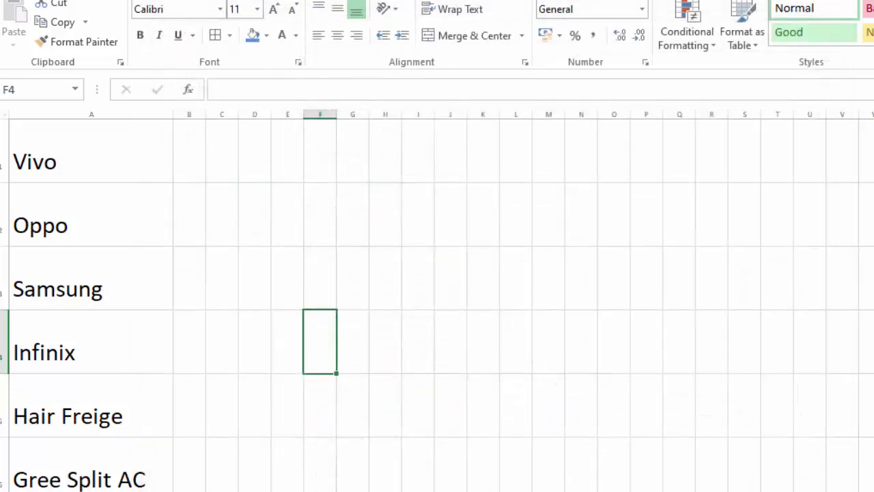
Step: Enter 110 in N3 and cancel the validation error that rejects it
click(581, 277)
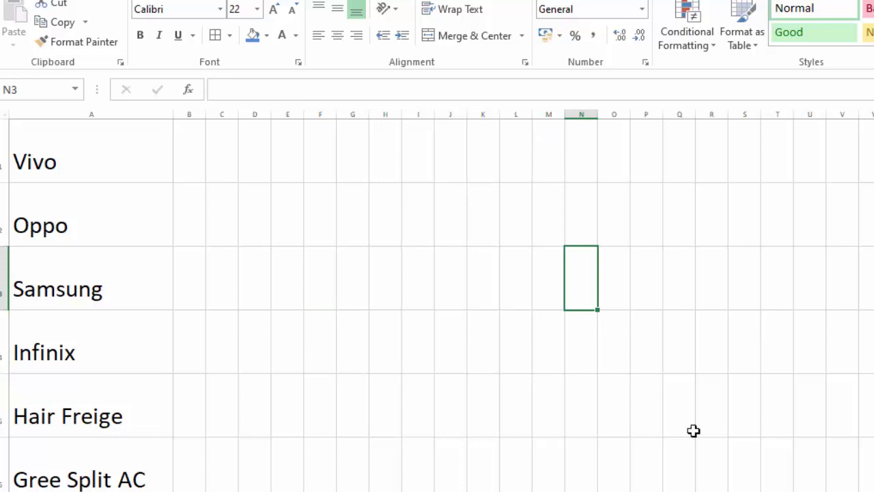
key(F2)
text(1)
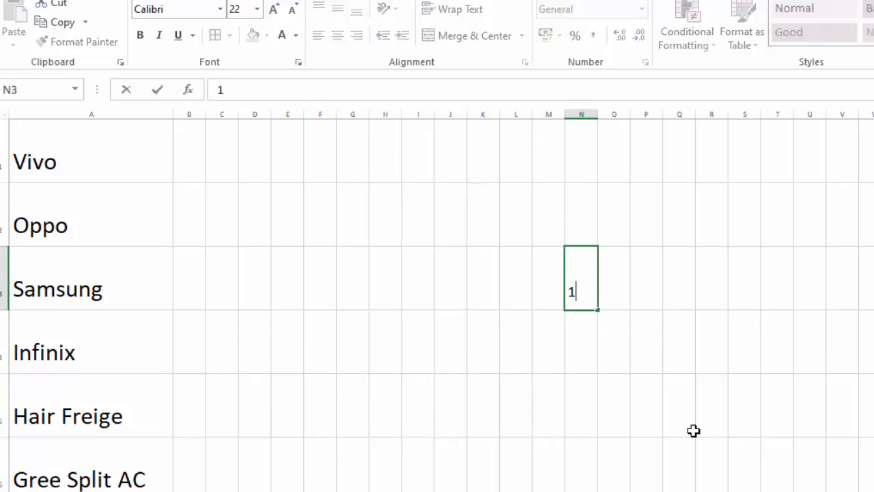
text(10)
key(Return)
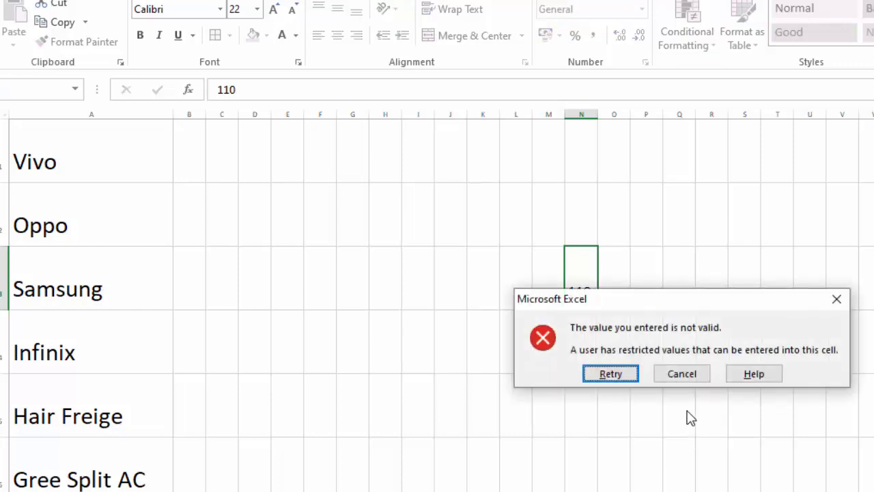
click(683, 376)
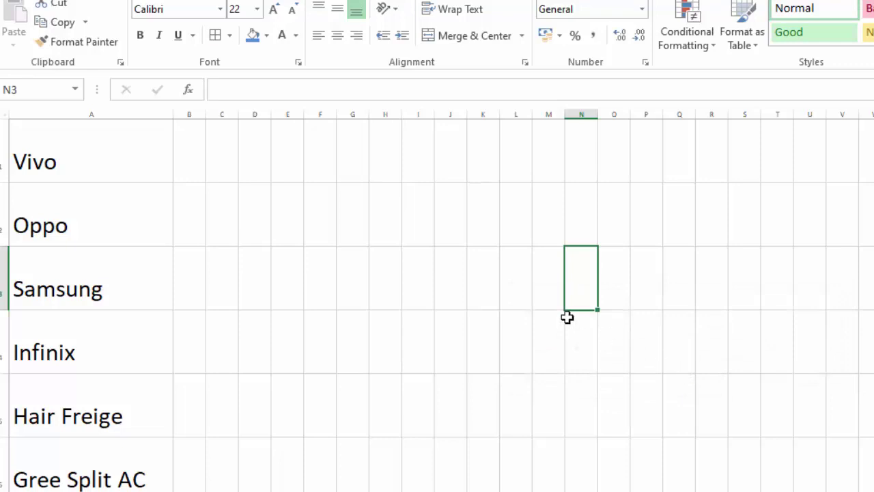
Step: Enter 100 and then 80 in N3, both accepted by the validation rule
text(100)
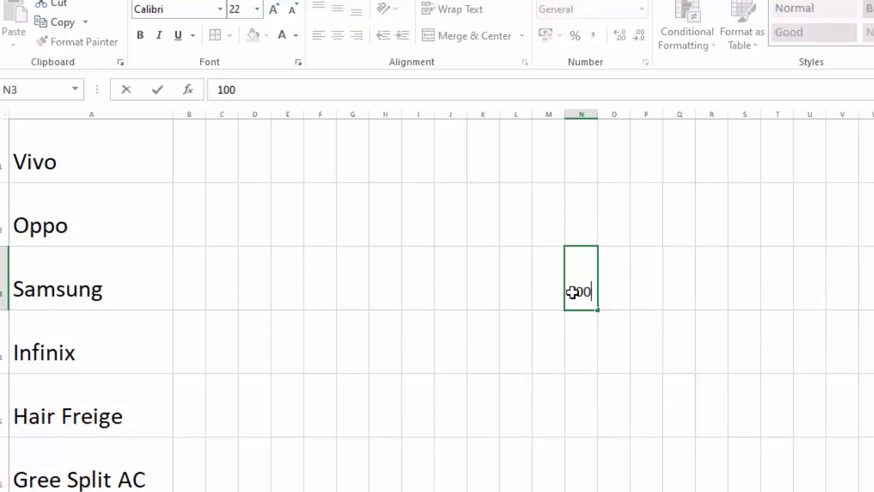
key(Return)
click(572, 291)
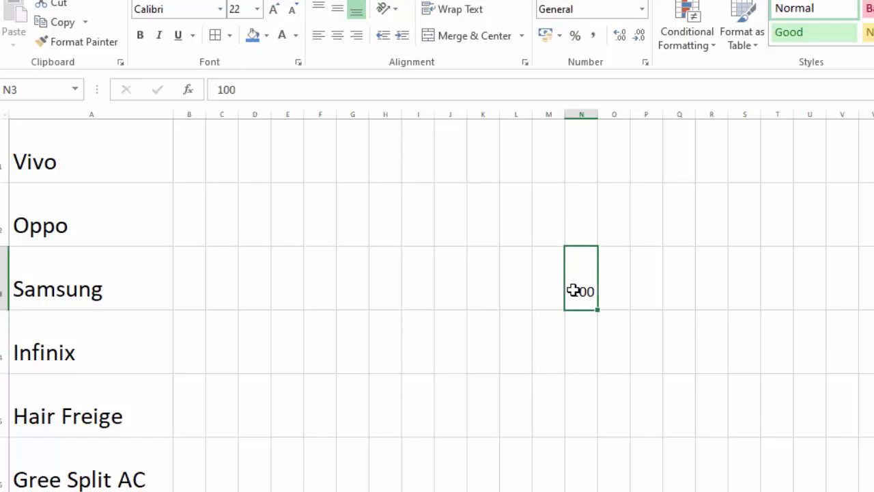
text(80)
key(Return)
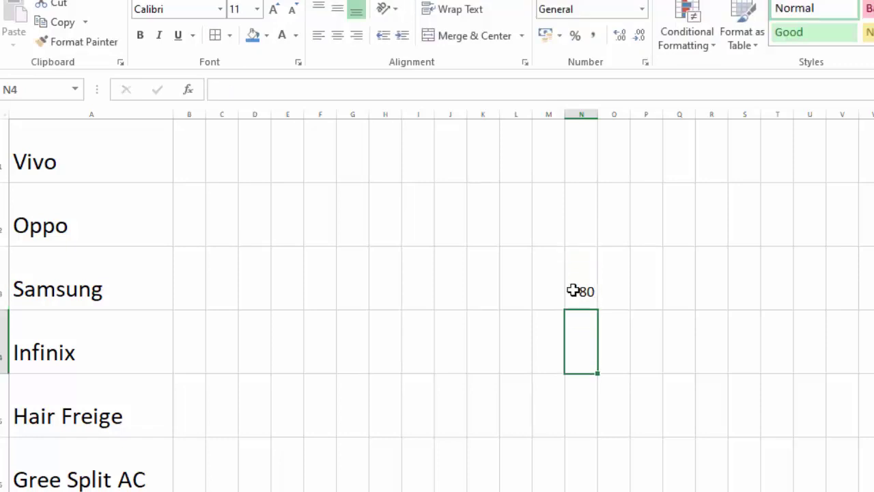
Step: Try 120 in N3, cancel the rejection error, then select I4:I6
double_click(575, 285)
text(1)
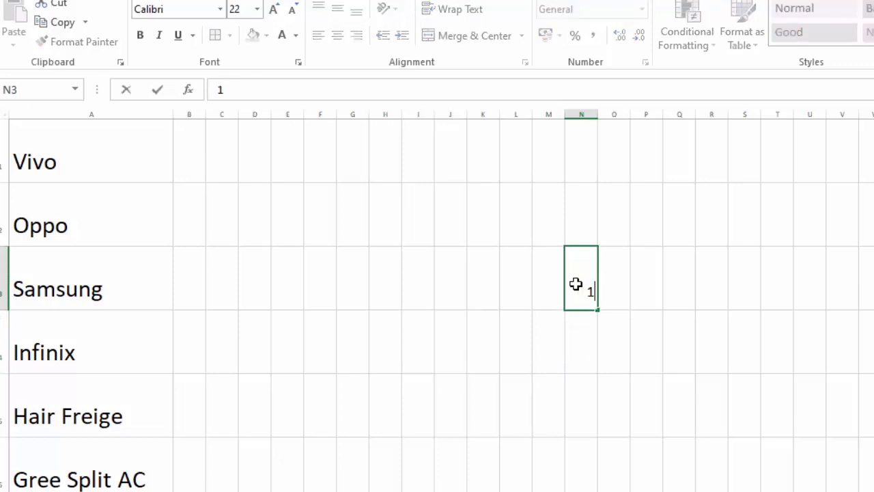
text(20)
key(Return)
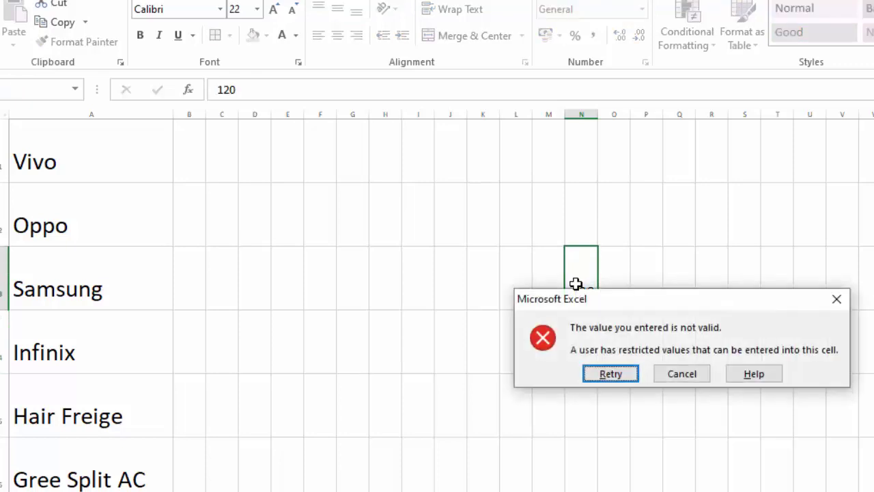
click(683, 372)
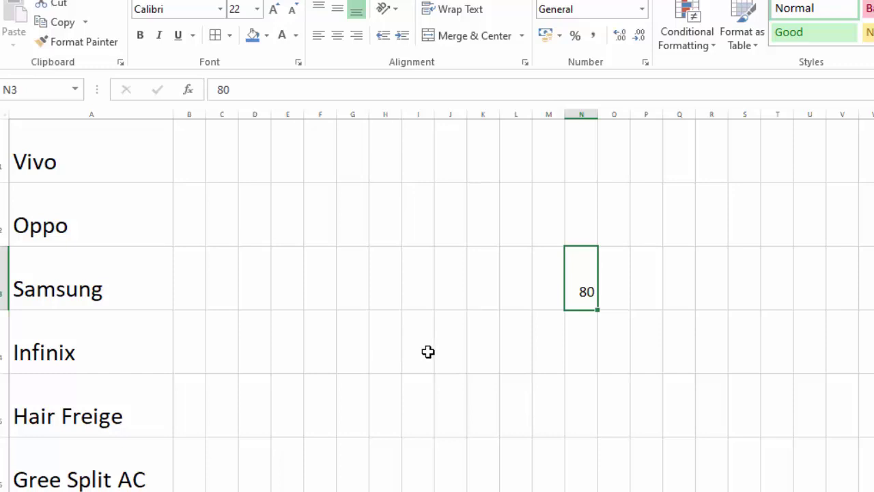
drag(425, 351, 418, 481)
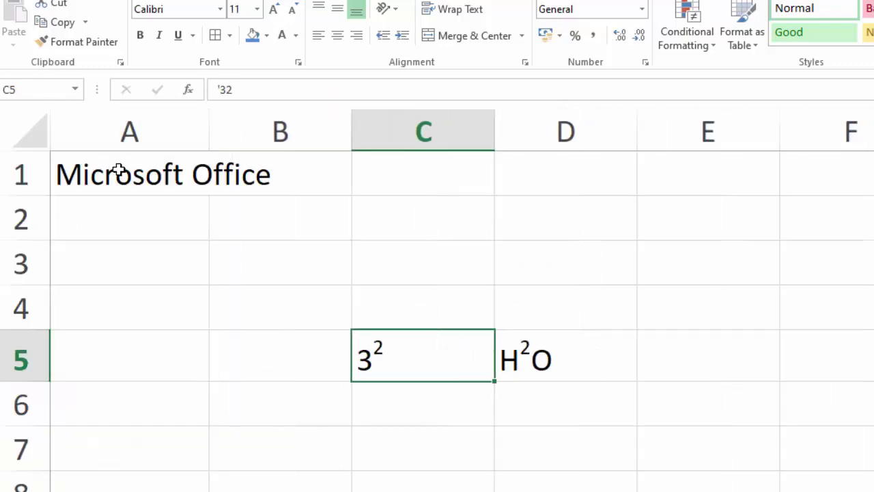
Step: Select the column A cells and bring up the Data Validation settings
drag(121, 170, 140, 490)
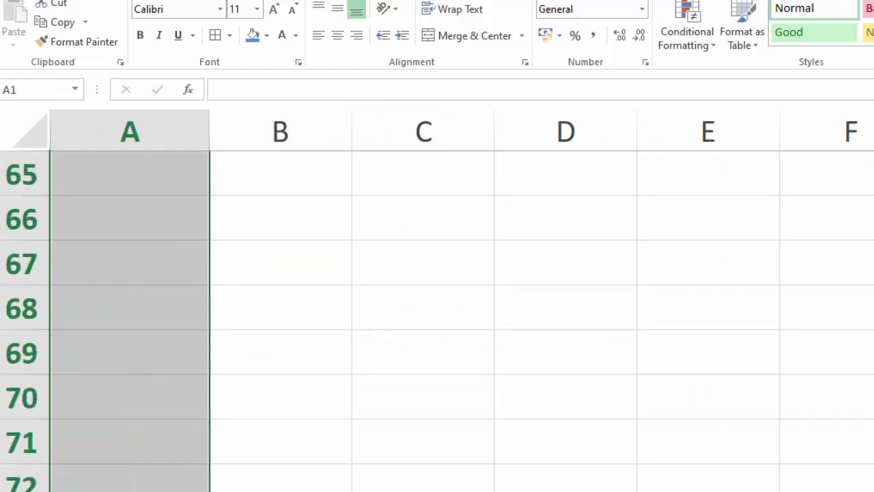
scroll(627, 208, up, 7)
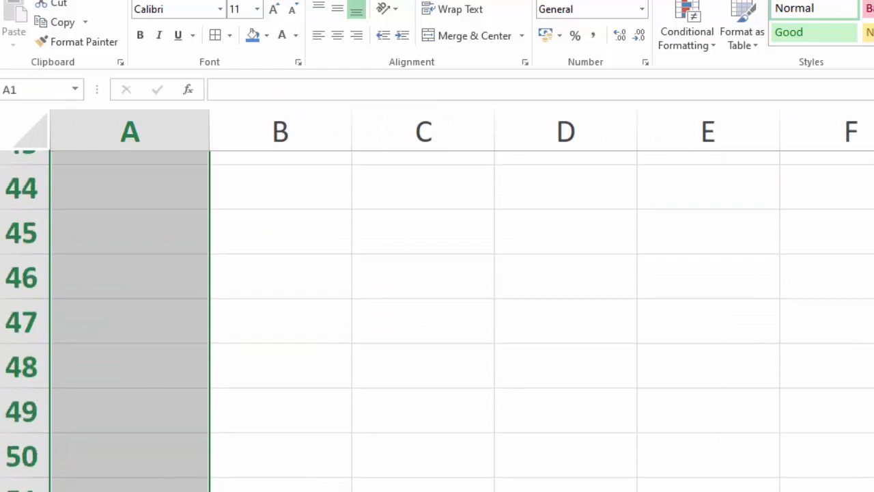
scroll(627, 207, up, 11)
scroll(627, 208, up, 3)
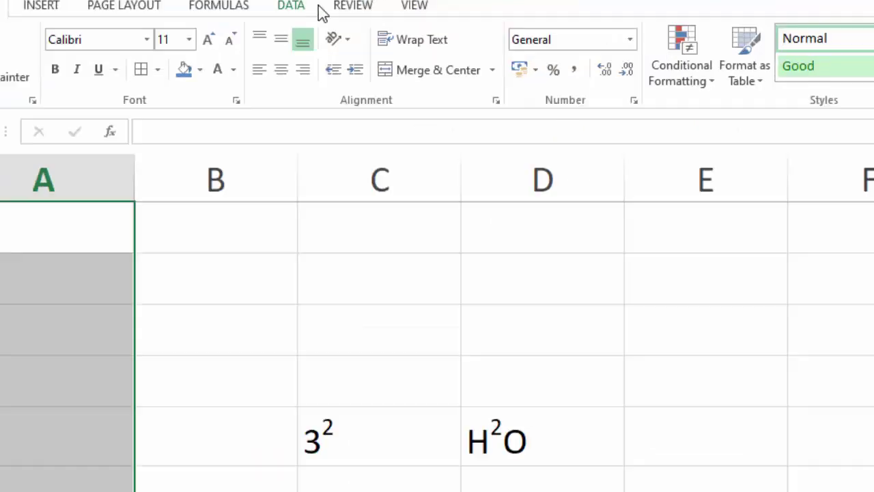
click(303, 9)
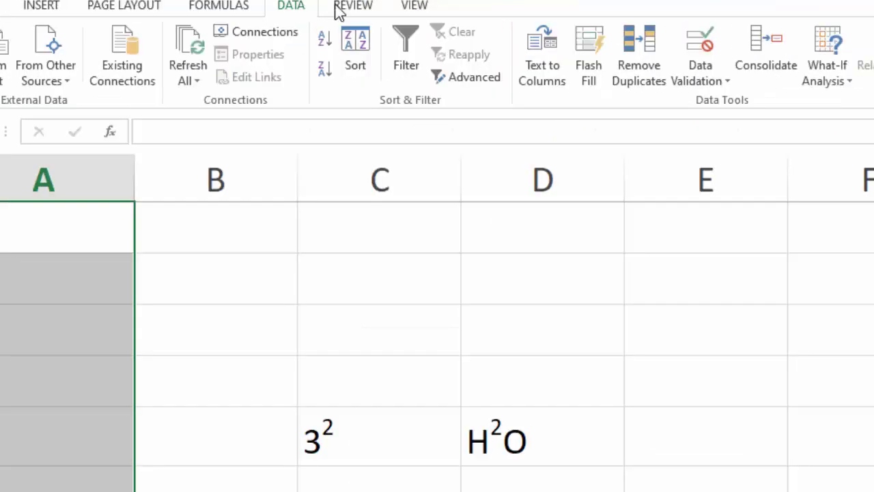
click(717, 86)
click(716, 101)
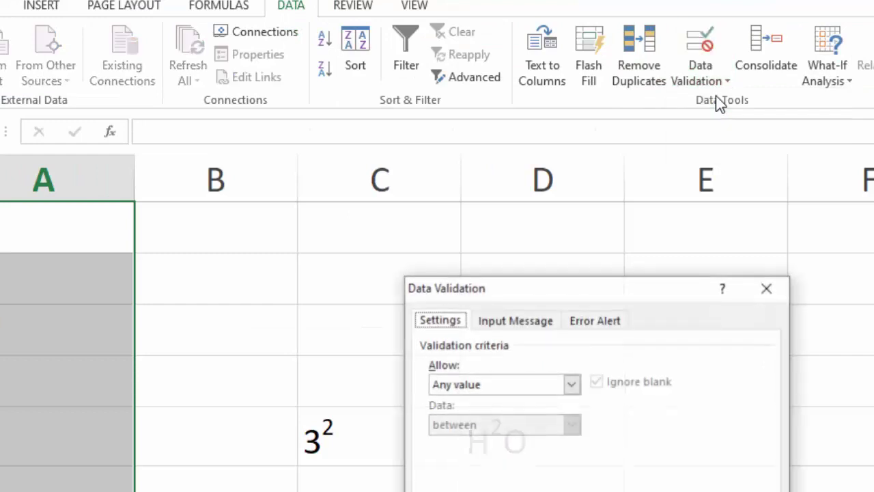
Step: Set the rule to allow whole numbers with minimum 0 and maximum 110
click(572, 384)
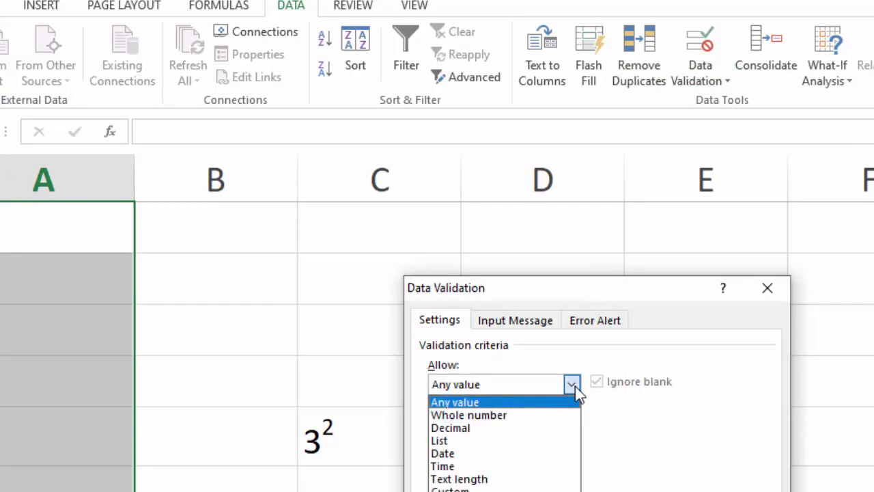
click(539, 415)
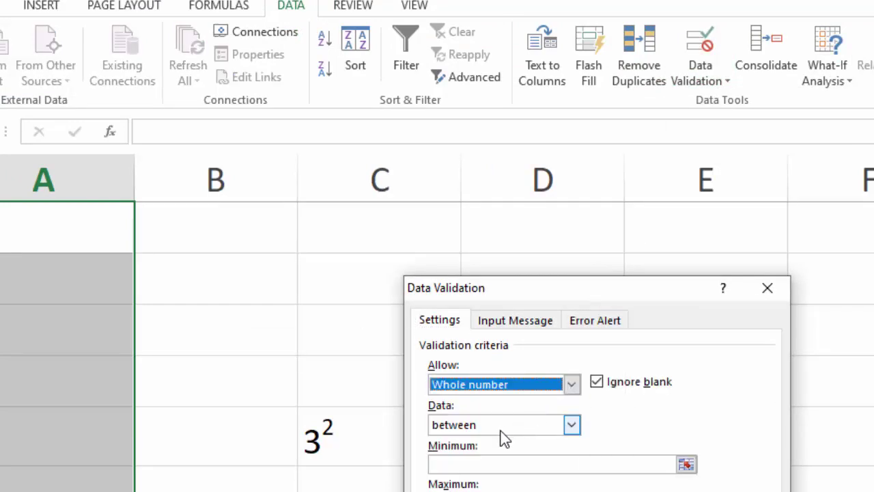
click(487, 466)
text(1)
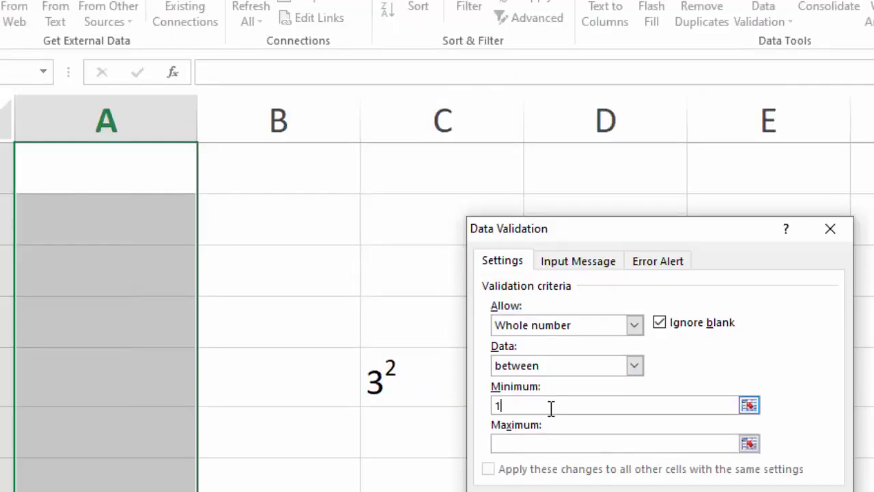
key(BackSpace)
text(0)
click(541, 442)
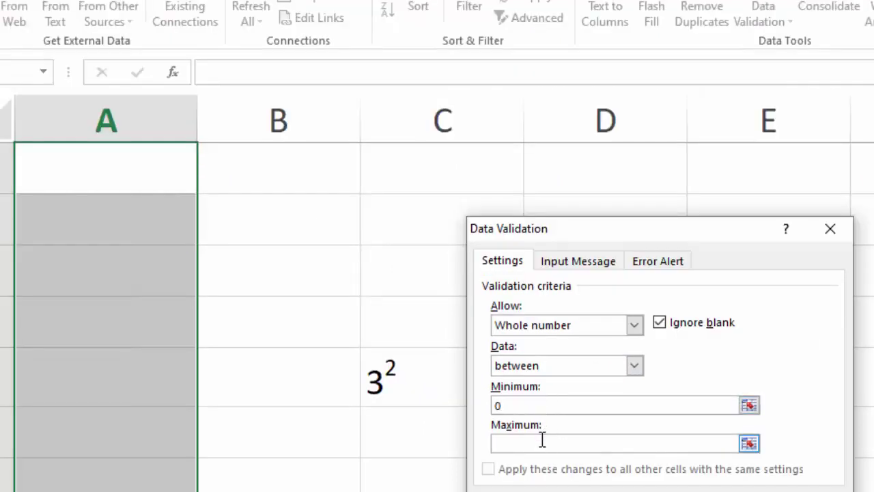
text(1)
text(10)
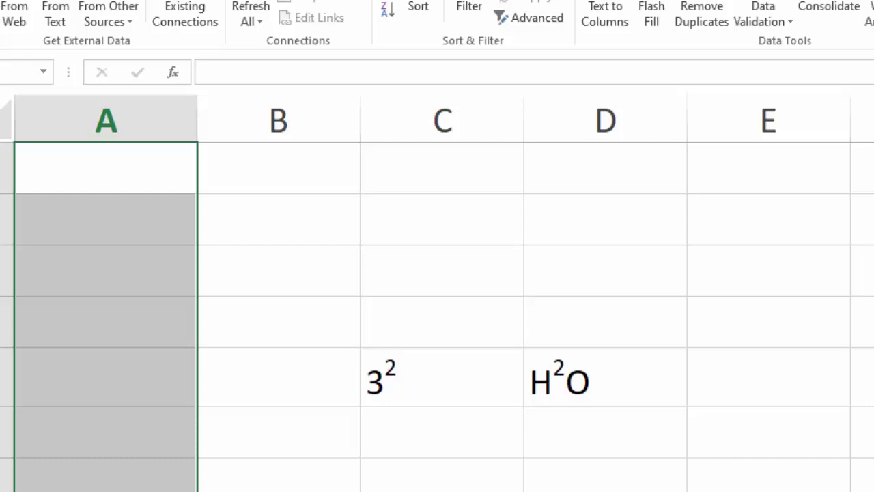
Step: Enter 0, 1, 78 and 110 into cells A1 to A4
click(139, 192)
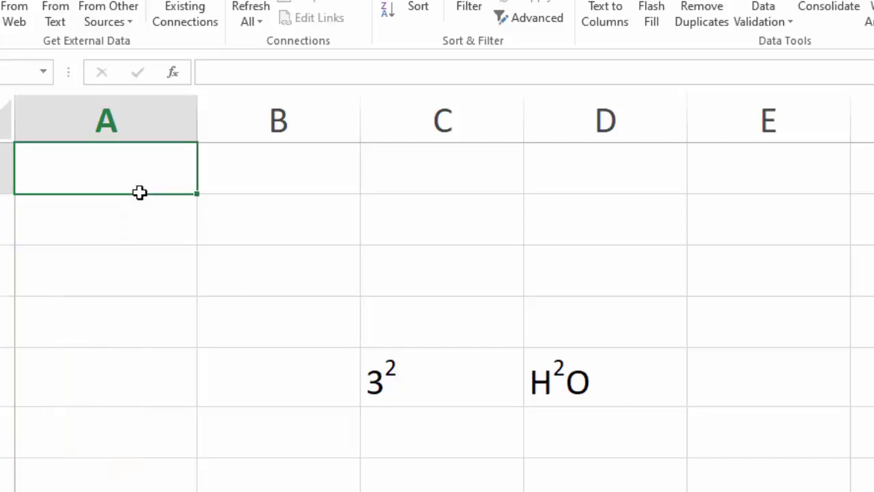
text(0)
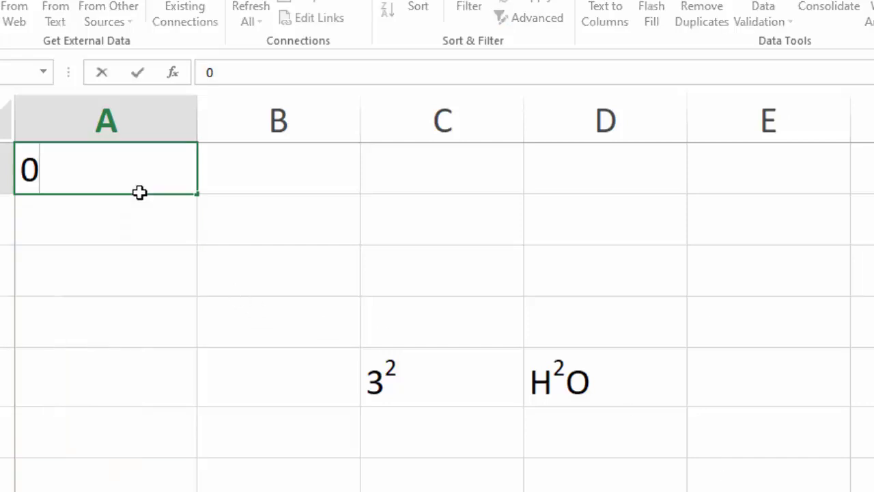
key(Return)
text(1)
key(Return)
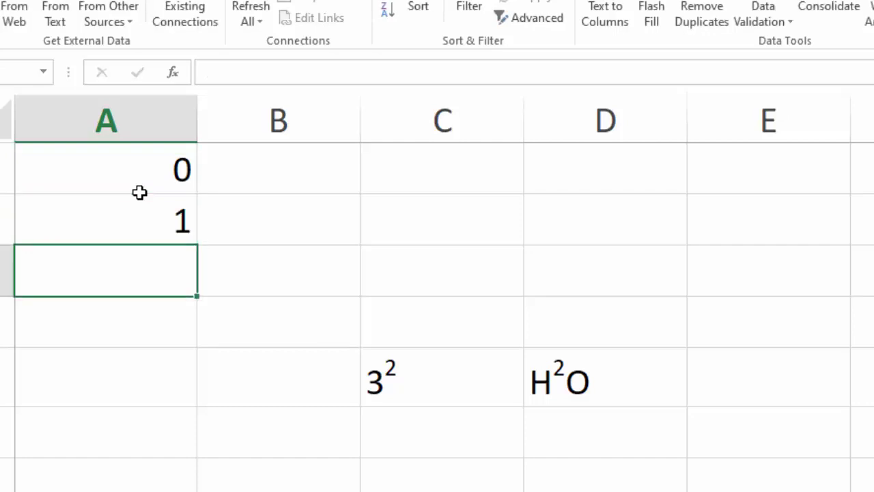
text(78)
key(Return)
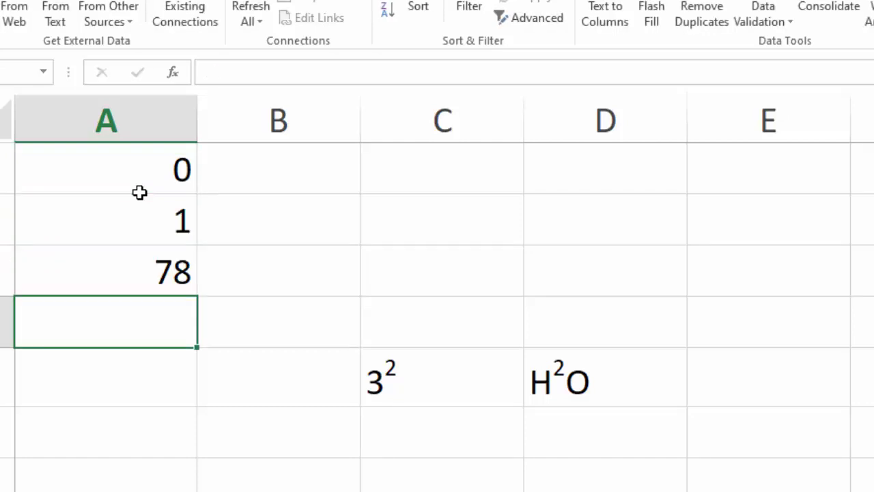
text(11)
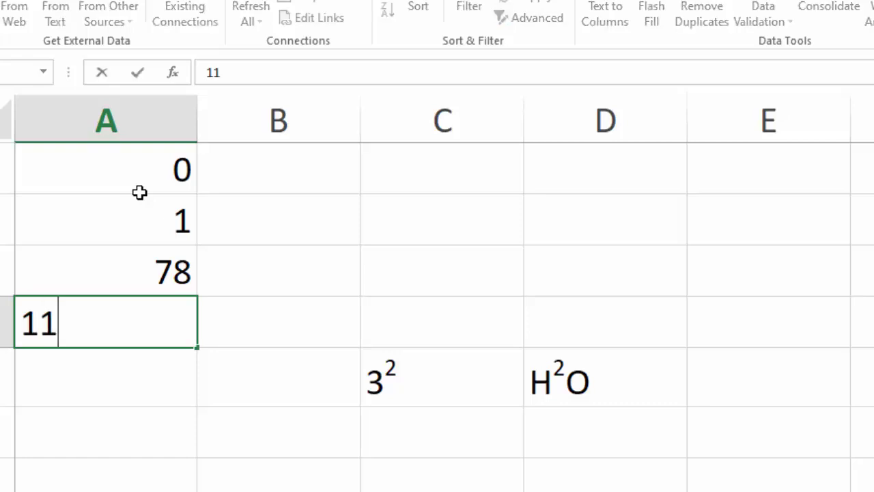
text(0)
key(Return)
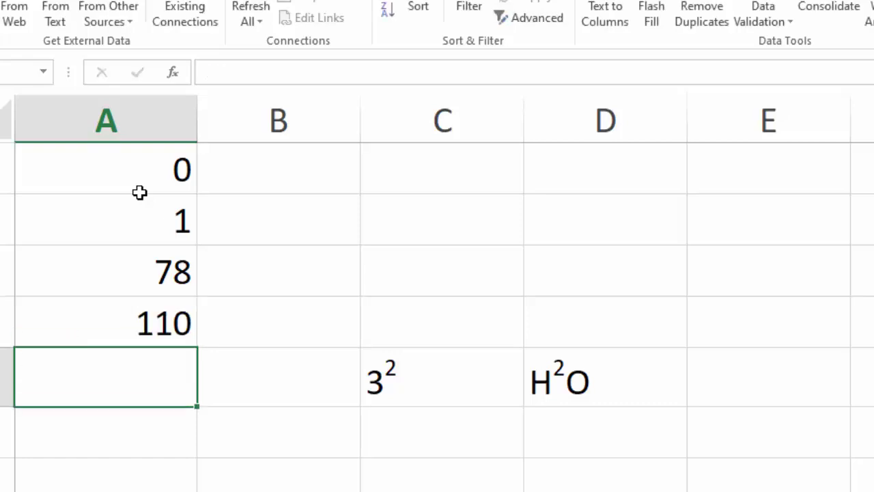
Step: Try 120 in A5 and cancel the out-of-range error, leaving A5 empty
key(F2)
text(120)
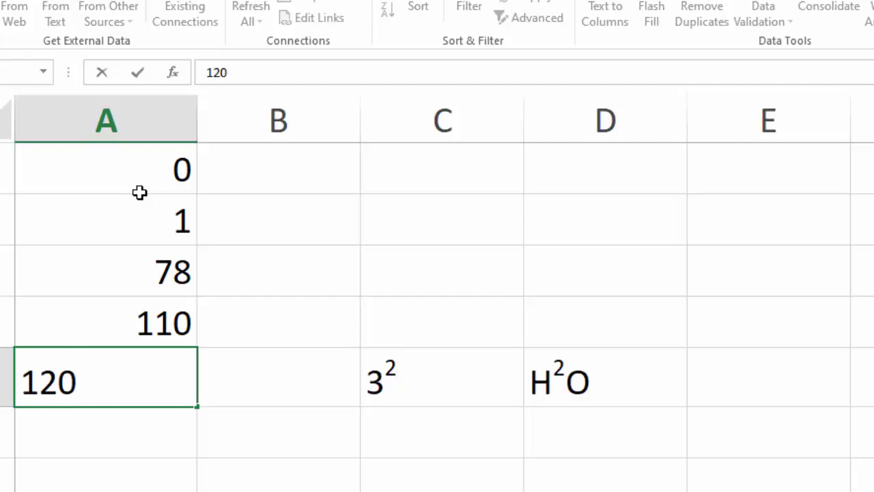
key(Return)
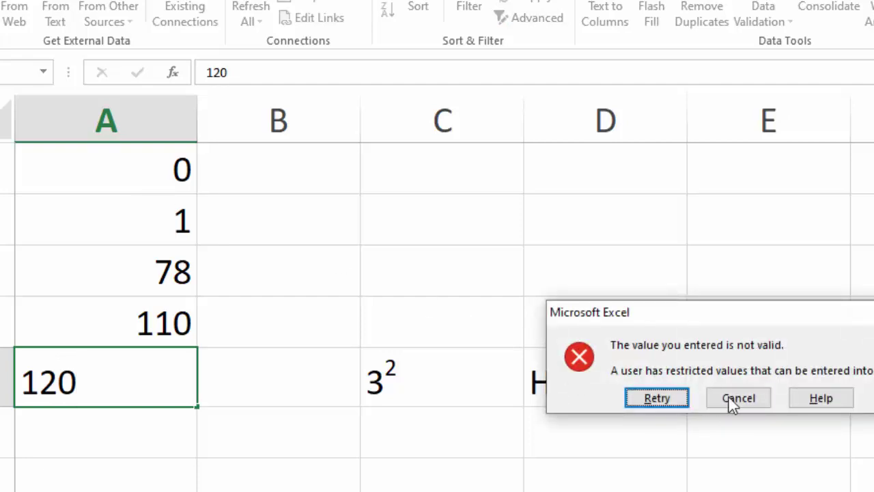
click(737, 398)
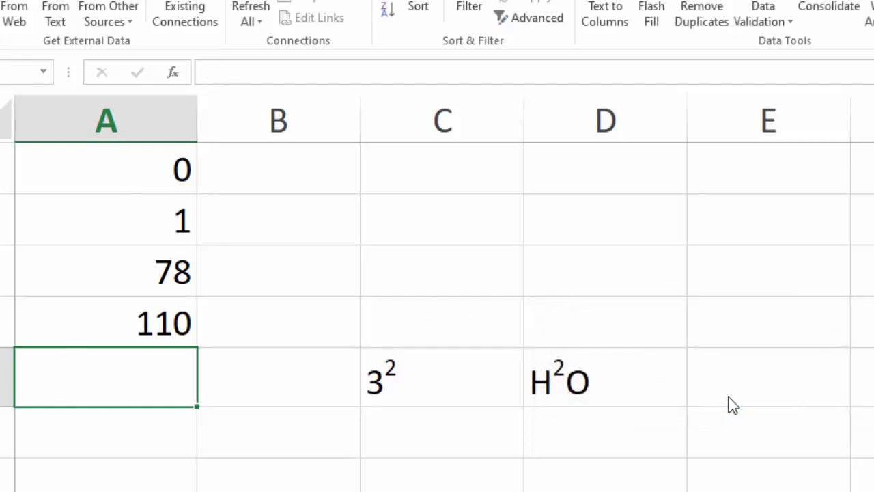